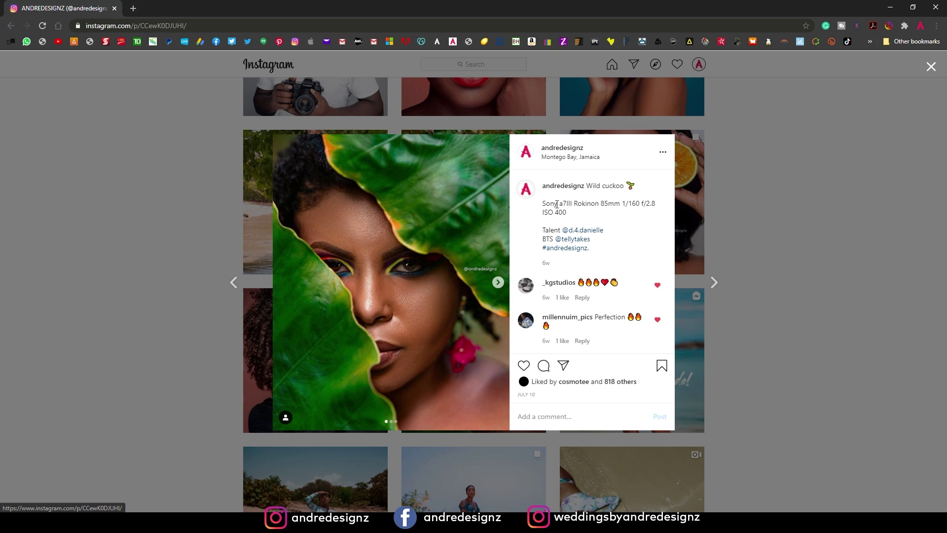
Examine the camera, lens, shutter speed, aperture and ISO details in the leaf portrait post's caption
drag(544, 203, 614, 205)
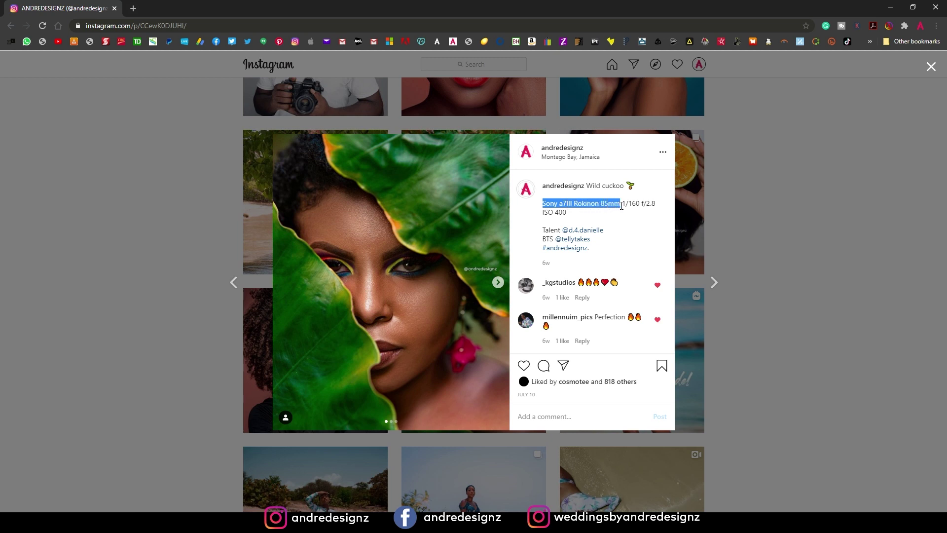
drag(621, 206, 574, 205)
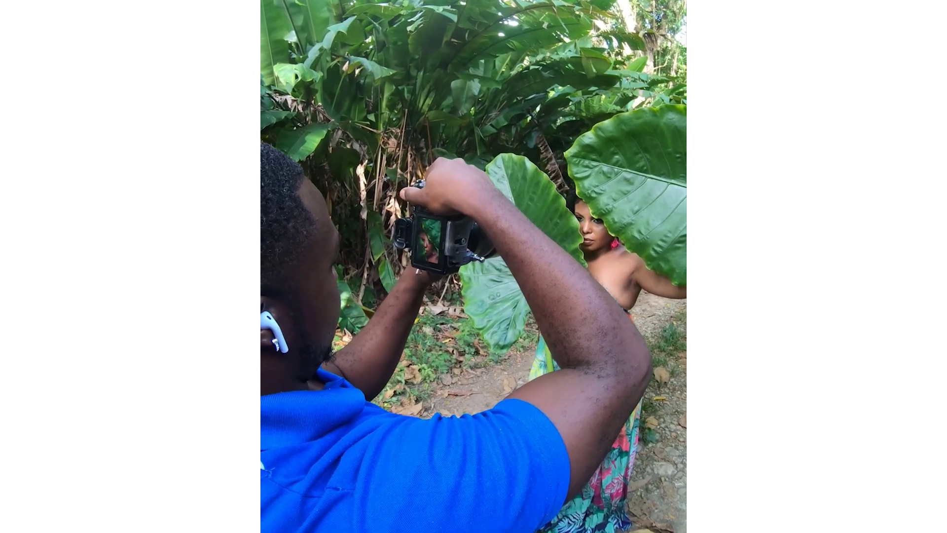
drag(567, 212, 543, 218)
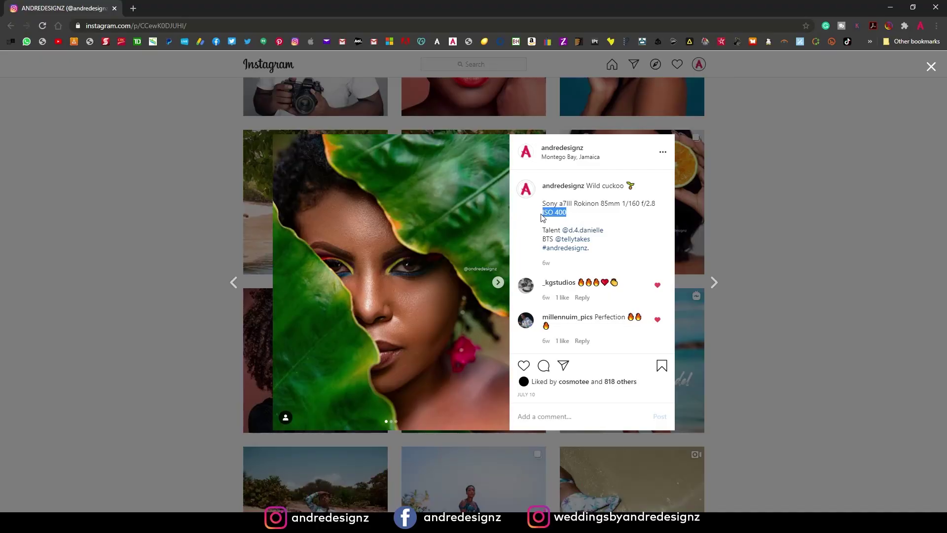
Close the portrait post and return to the beginning of the Instagram profile page
click(817, 169)
scroll(612, 239, up, 6)
scroll(613, 238, up, 8)
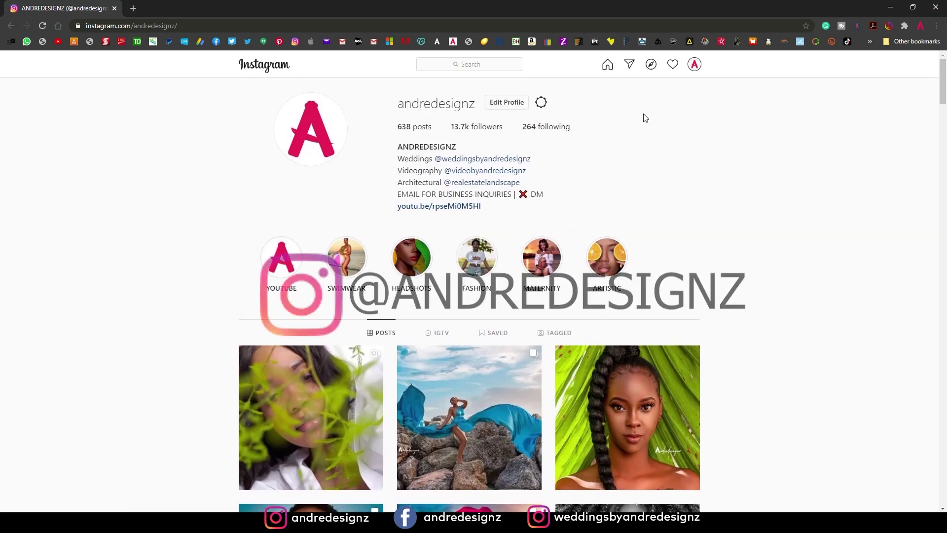
Switch to Photoshop and crop the portrait at a 4:5 ratio around the face, to about 3180 x 3976 px
click(890, 7)
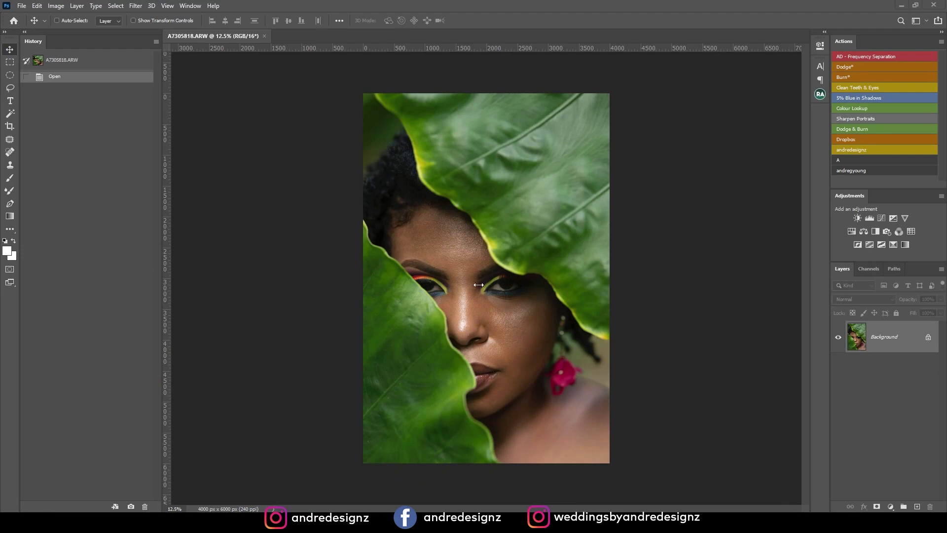
click(10, 127)
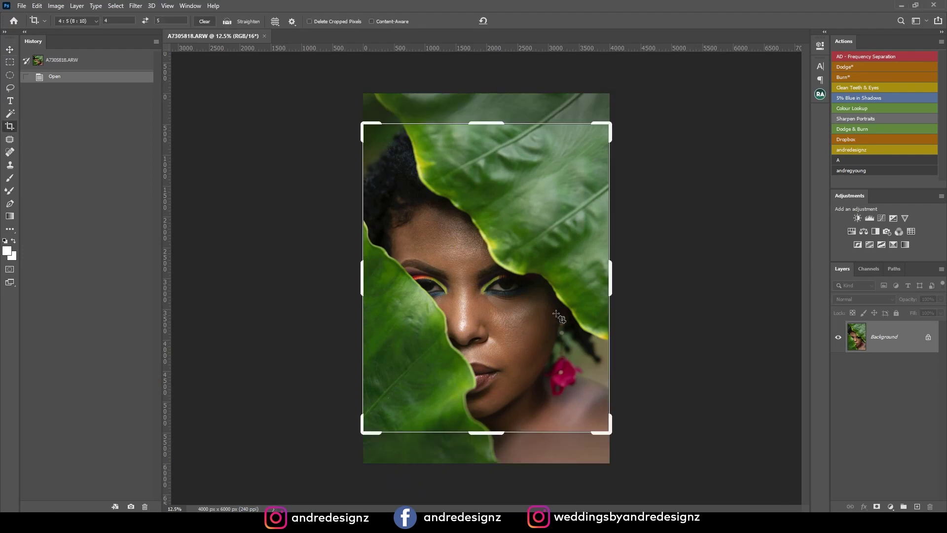
drag(540, 323, 568, 285)
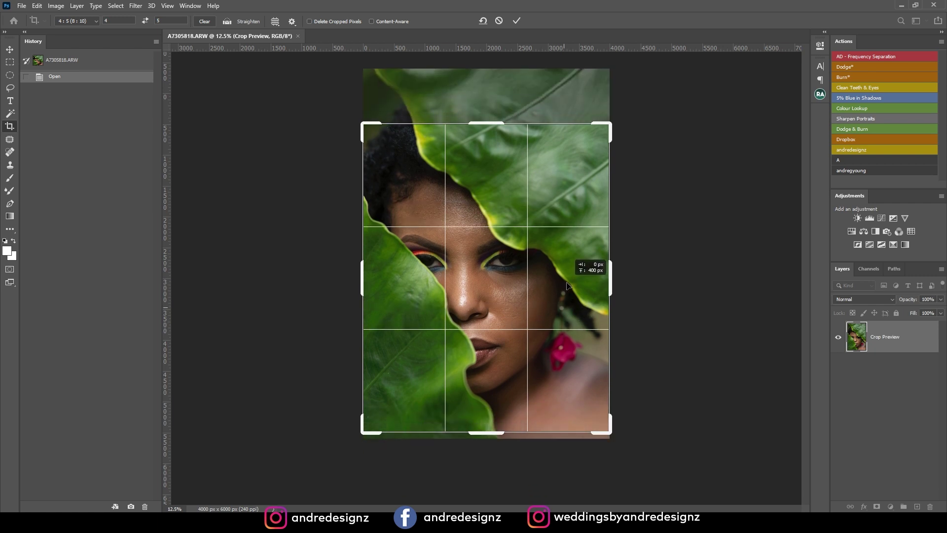
drag(495, 124, 527, 149)
drag(535, 260, 542, 268)
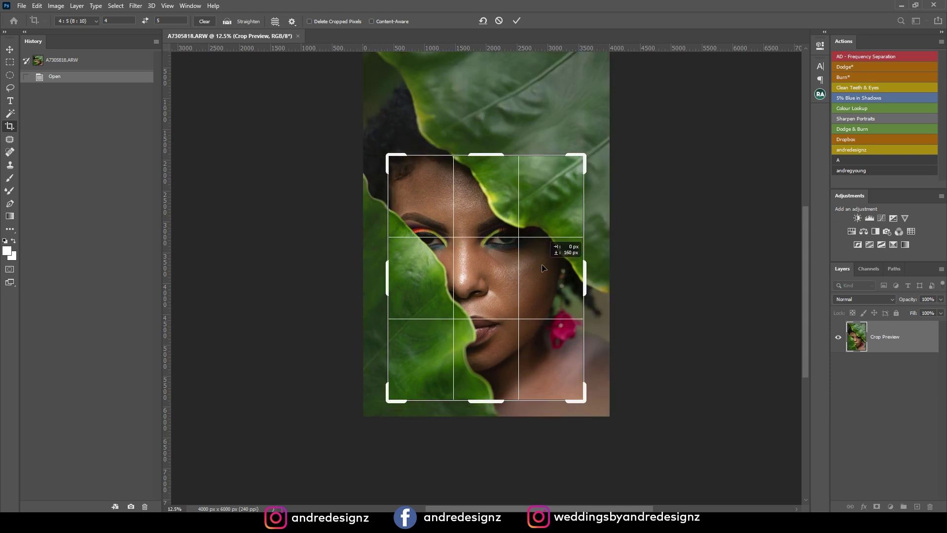
drag(542, 267, 542, 268)
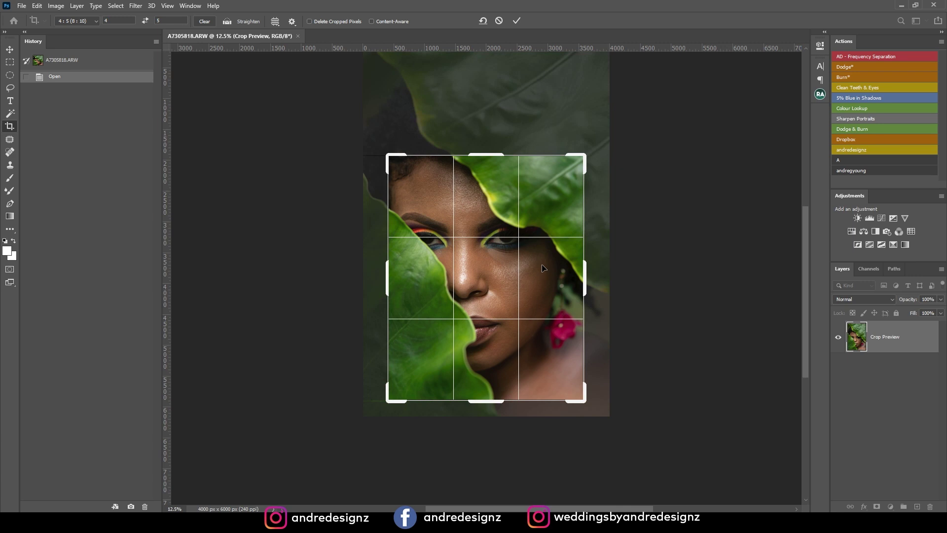
key(Return)
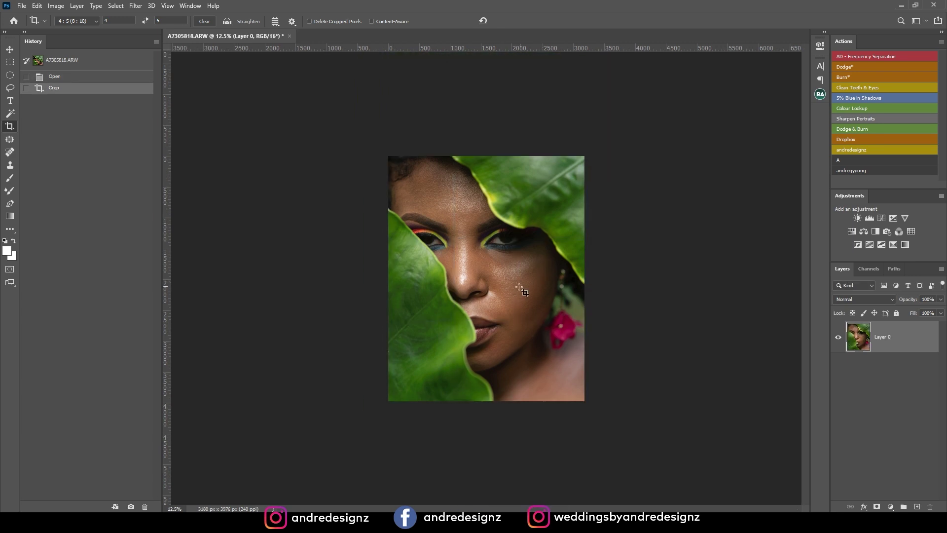
Crop the portrait slightly tighter around the face at 4:5, to about 2950 x 3687 px
click(483, 194)
drag(485, 154, 485, 164)
drag(505, 290, 508, 293)
key(Return)
scroll(514, 297, up, 3)
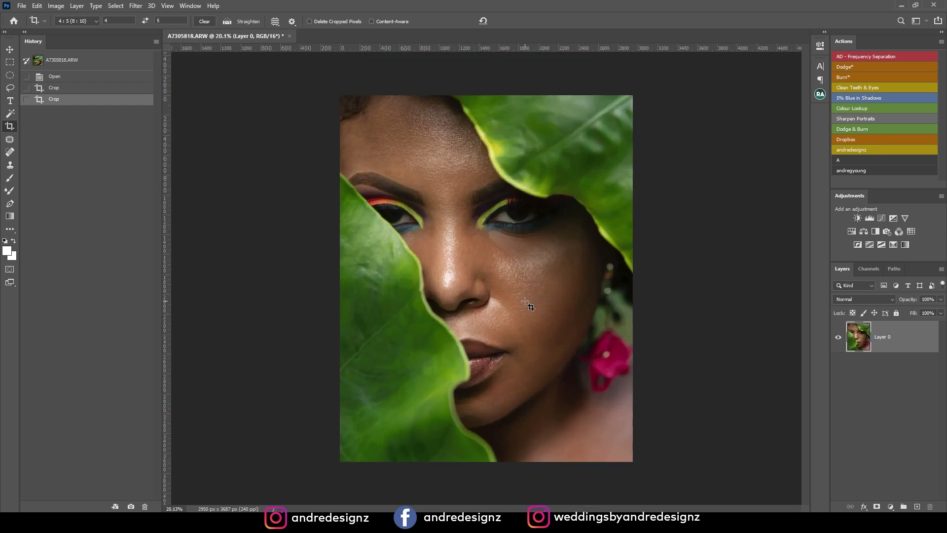
Convert the cropped Layer 0 to a Background layer and duplicate it
scroll(543, 306, down, 2)
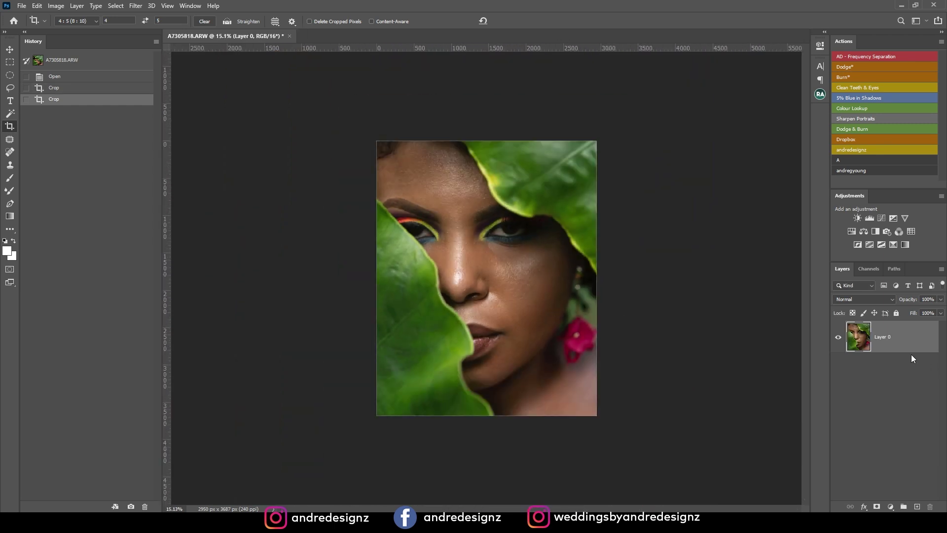
key(ctrl+shift+b)
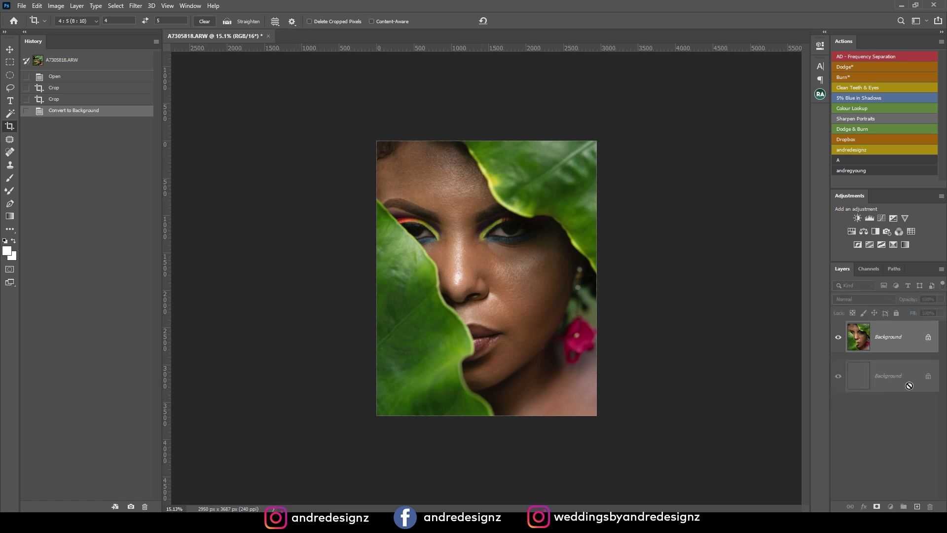
drag(917, 508, 917, 508)
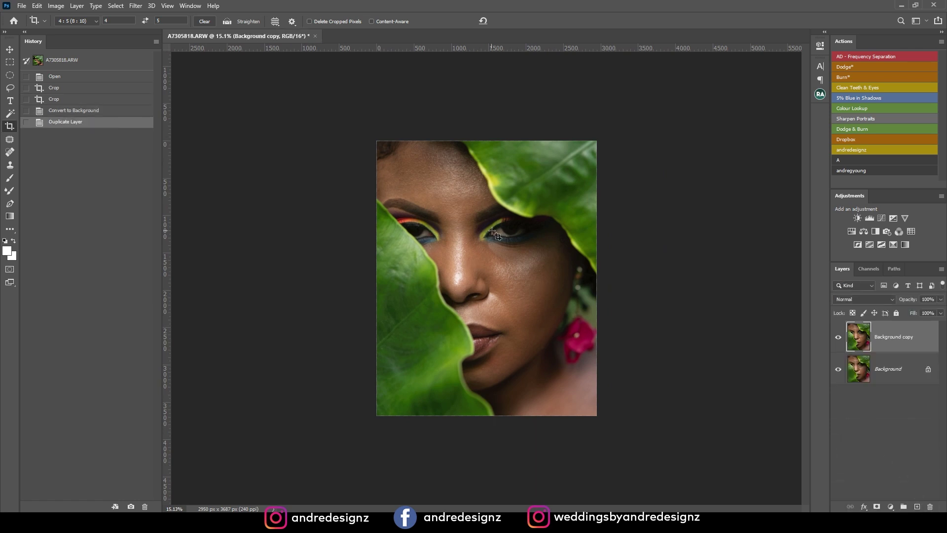
Run the AD - Frequency Separation action on the duplicated layer, accepting a Gaussian Blur radius of 6.4 pixels
scroll(506, 236, up, 3)
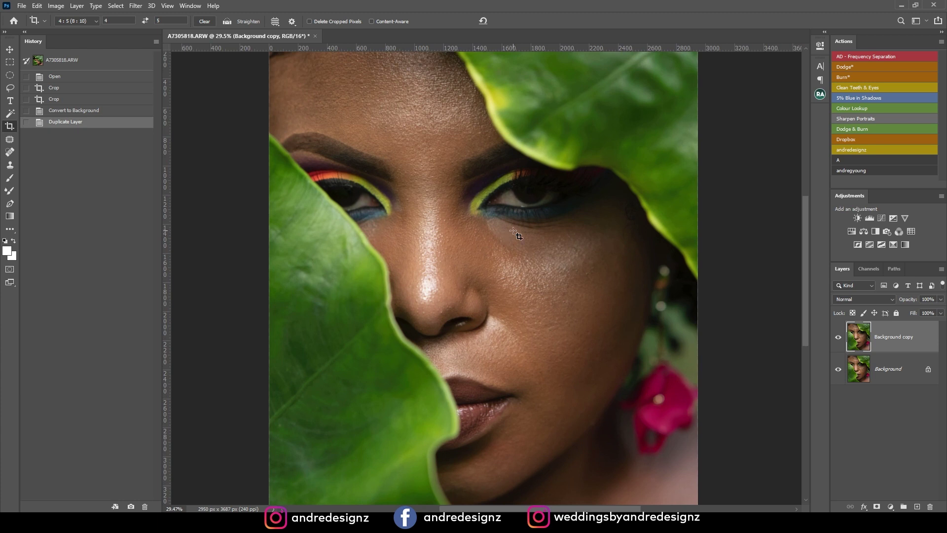
scroll(518, 235, down, 2)
scroll(515, 242, up, 1)
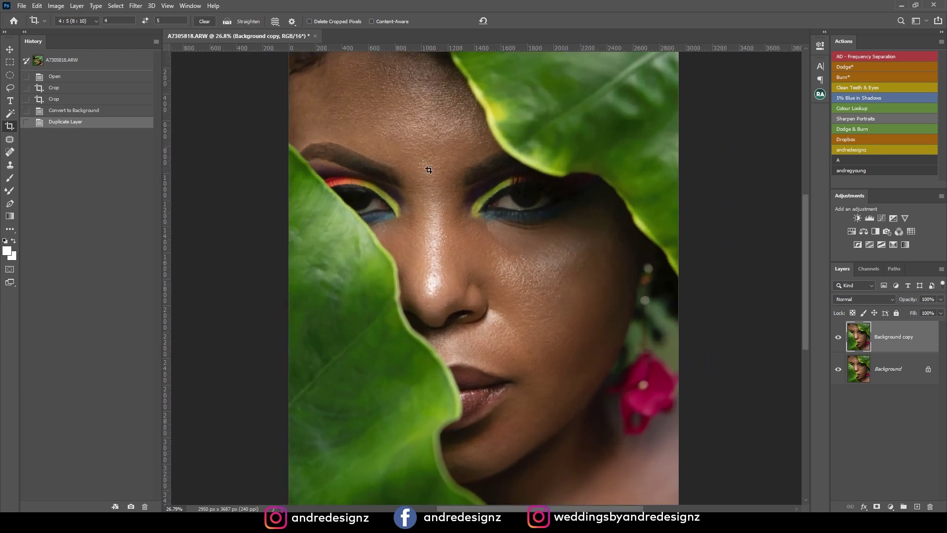
scroll(511, 260, down, 1)
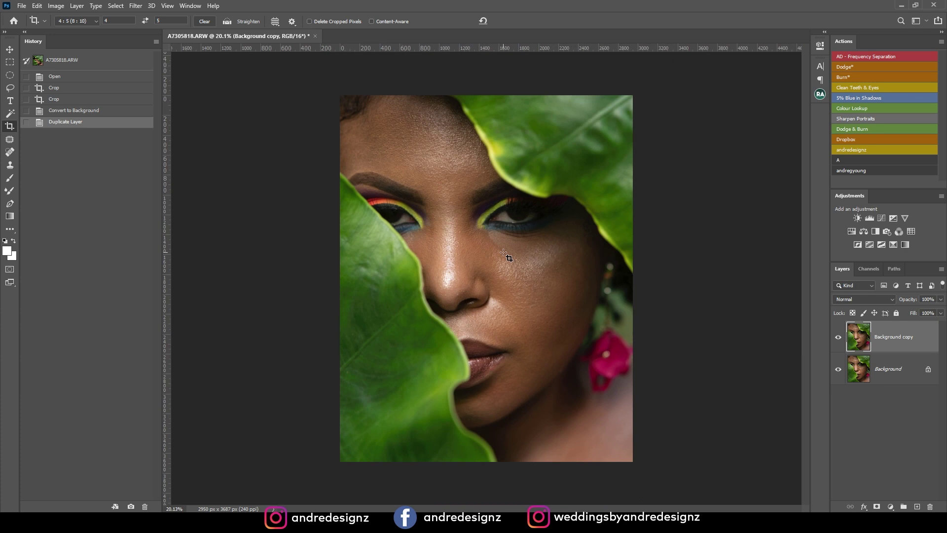
click(866, 56)
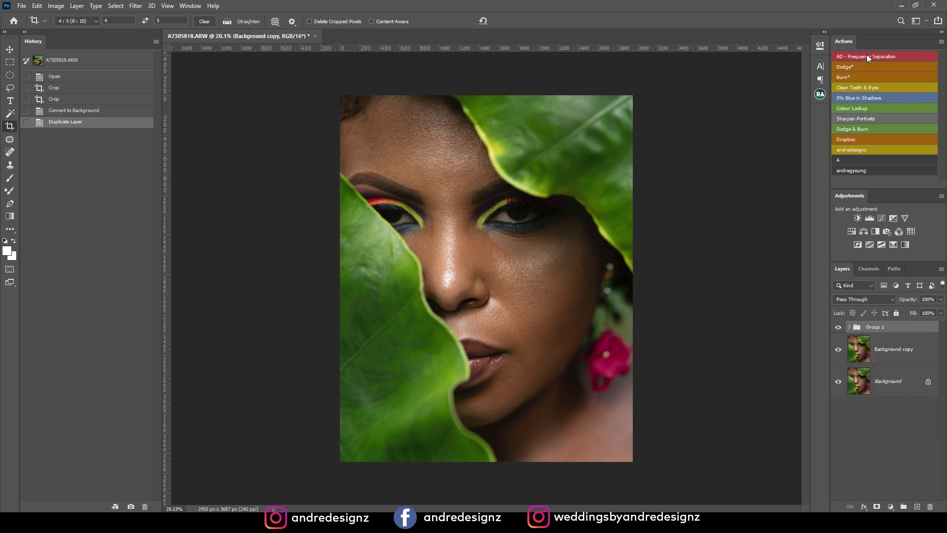
drag(215, 150, 259, 132)
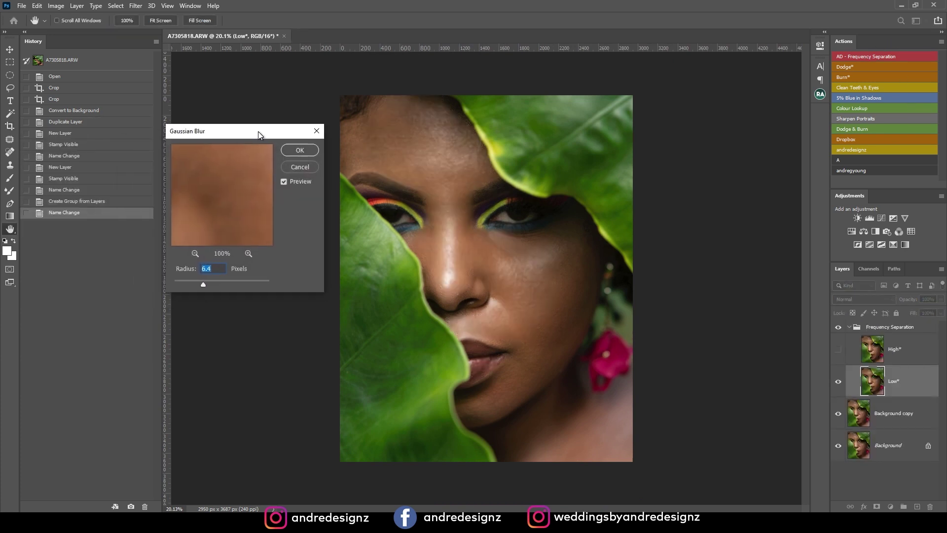
click(303, 151)
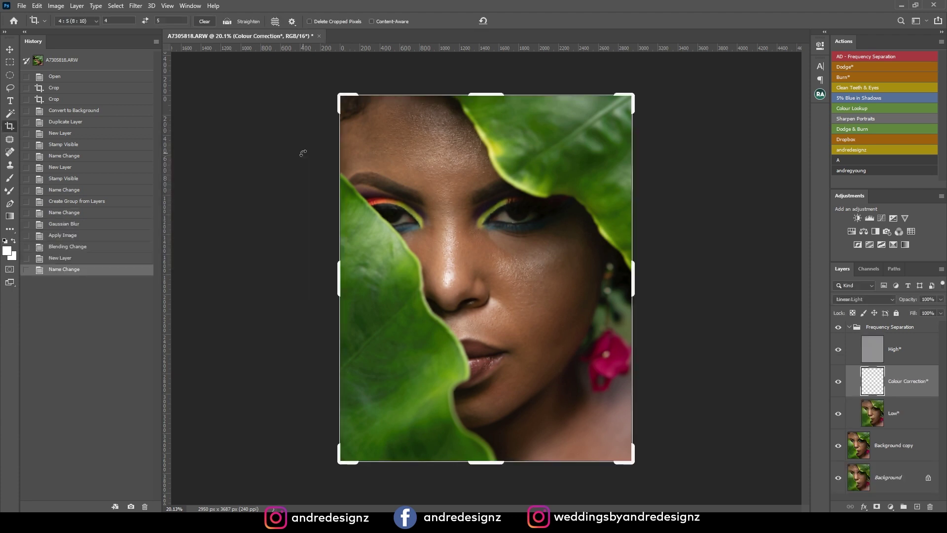
Set up the Mixer Brush on the Low* layer with Wet at 30% and a brush size of 600
click(916, 417)
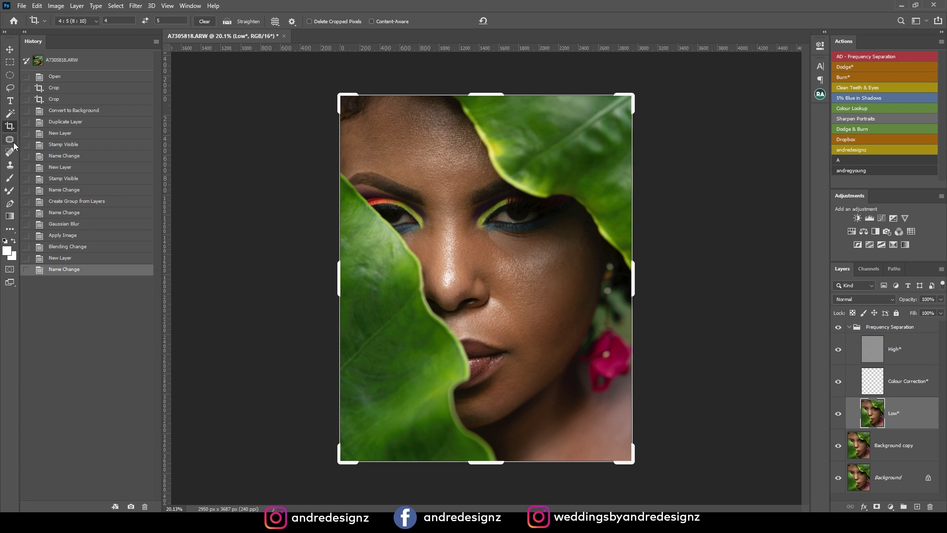
click(11, 192)
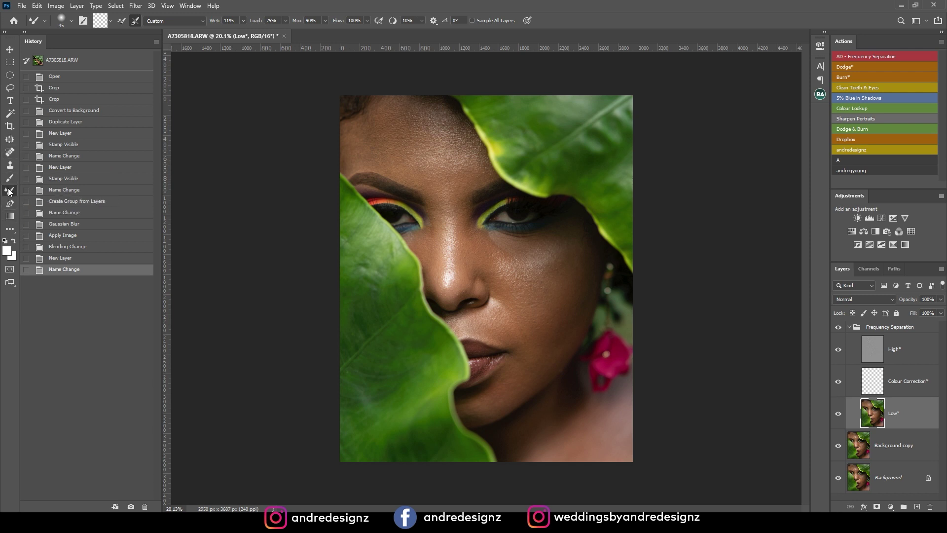
scroll(490, 198, up, 1)
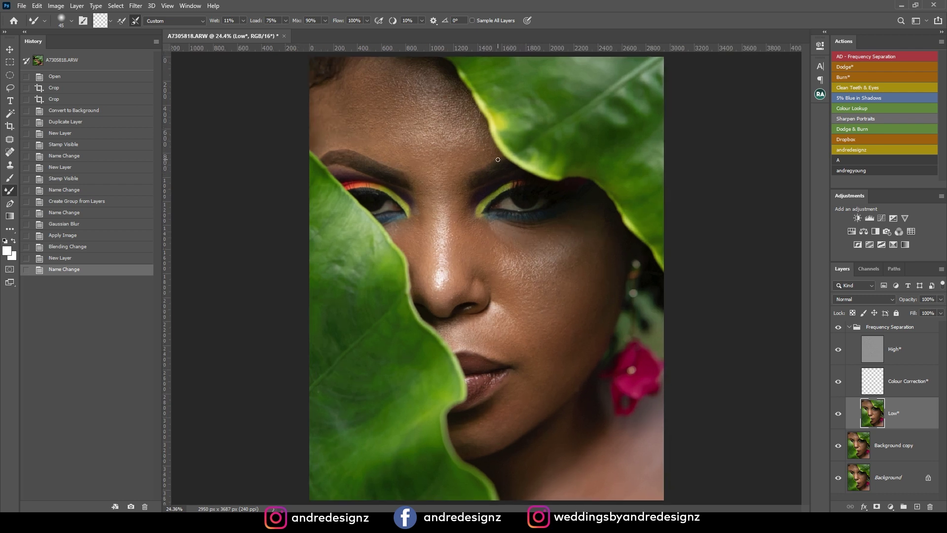
click(243, 21)
click(407, 3)
key(bracketright)
key(bracketright)
key(bracketright)
key(bracketright)
key(bracketright)
key(bracketright)
key(bracketright)
key(bracketright)
Blend the highlights and skin tones across the centre of the forehead on the Low* layer with the Mixer Brush
mouse_move(446, 140)
mouse_down()
mouse_move(437, 102)
mouse_move(388, 159)
mouse_move(438, 154)
mouse_move(423, 103)
mouse_up()
drag(424, 106, 415, 143)
mouse_move(394, 81)
mouse_down()
mouse_move(384, 74)
mouse_move(383, 110)
mouse_move(387, 89)
mouse_move(444, 123)
mouse_move(433, 94)
mouse_move(435, 139)
mouse_move(433, 97)
mouse_up()
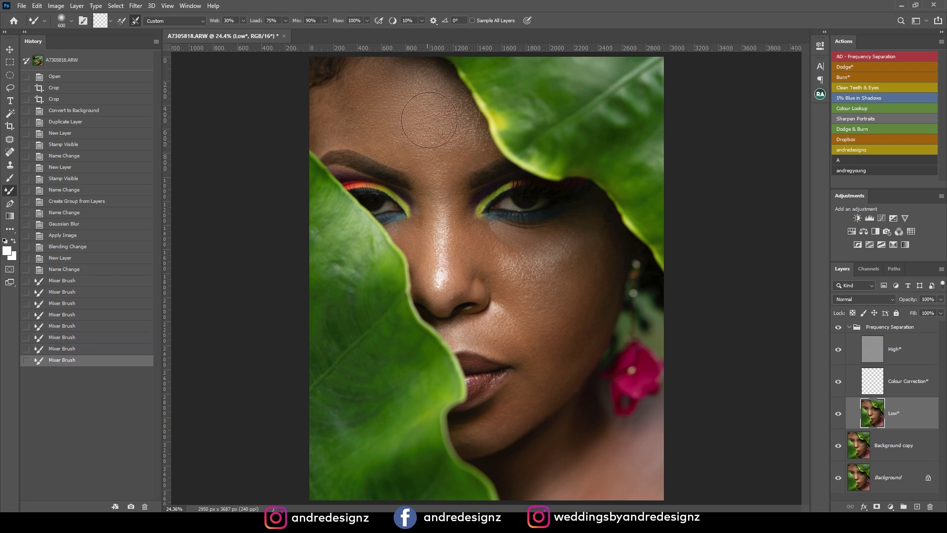
drag(437, 138, 436, 101)
mouse_move(433, 147)
mouse_down()
mouse_move(412, 152)
mouse_move(355, 110)
mouse_move(406, 144)
mouse_move(320, 102)
mouse_move(411, 137)
mouse_move(378, 119)
mouse_move(363, 122)
mouse_move(395, 131)
mouse_up()
Blend the skin between the eyebrows and along the upper forehead near the hairline, adjusting the Mixer Brush size
key(bracketleft)
key(bracketleft)
key(bracketleft)
key(bracketleft)
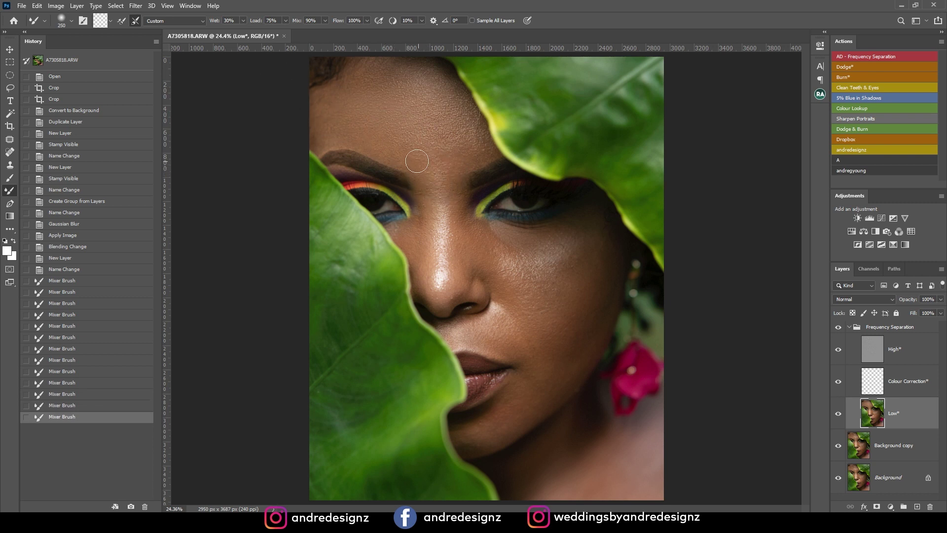
key(bracketright)
key(bracketright)
mouse_move(283, 108)
mouse_down()
mouse_move(388, 117)
mouse_move(341, 96)
mouse_move(308, 106)
mouse_move(366, 125)
mouse_move(391, 98)
mouse_move(356, 73)
mouse_up()
mouse_move(397, 100)
mouse_down()
mouse_move(352, 64)
mouse_move(402, 89)
mouse_up()
mouse_move(382, 56)
mouse_down()
mouse_move(428, 90)
mouse_move(420, 56)
mouse_move(439, 97)
mouse_move(424, 85)
mouse_move(429, 162)
mouse_move(480, 131)
mouse_move(454, 169)
mouse_move(485, 147)
mouse_move(454, 162)
mouse_move(460, 147)
mouse_move(429, 166)
mouse_move(292, 126)
mouse_move(333, 128)
mouse_move(292, 154)
mouse_up()
Blend the tones along the nose bridge and sides with a smaller Mixer Brush, enlarging it to 250 for the sides
key(bracketleft)
key(bracketleft)
key(bracketleft)
key(bracketleft)
mouse_move(440, 251)
mouse_down()
mouse_move(431, 161)
mouse_move(440, 210)
mouse_up()
mouse_move(436, 167)
mouse_down()
mouse_move(434, 141)
mouse_move(419, 254)
mouse_up()
key(bracketright)
key(bracketright)
key(bracketright)
mouse_move(468, 217)
mouse_down()
mouse_move(468, 206)
mouse_move(469, 276)
mouse_up()
drag(417, 217, 426, 266)
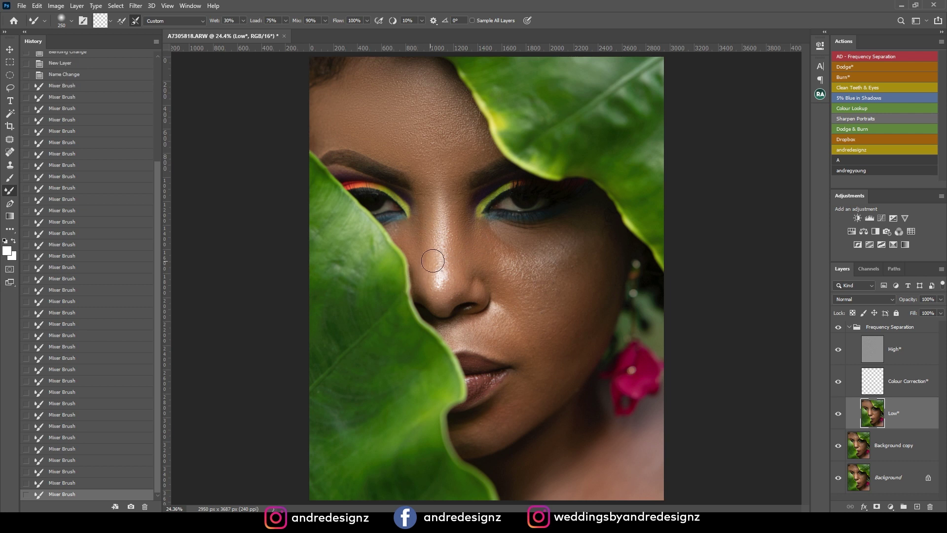
Blend the highlights under the eye and across the exposed cheek, varying the Mixer Brush size up to 600
key(bracketright)
key(bracketright)
key(bracketright)
mouse_move(536, 275)
mouse_down()
mouse_move(586, 238)
mouse_move(518, 256)
mouse_move(552, 231)
mouse_move(506, 252)
mouse_move(539, 253)
mouse_up()
key(bracketleft)
key(bracketleft)
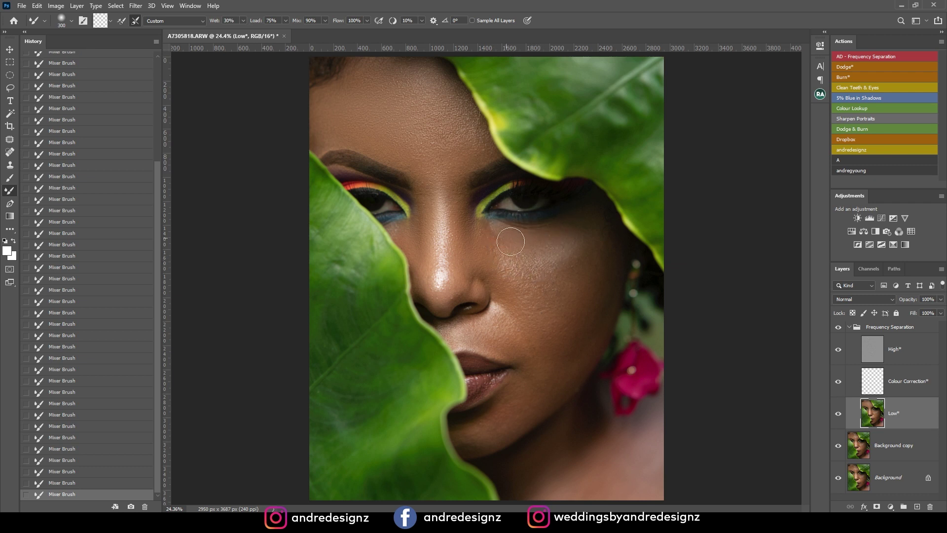
key(bracketright)
key(bracketright)
key(bracketright)
mouse_move(541, 283)
mouse_down()
mouse_move(570, 323)
mouse_move(538, 274)
mouse_move(579, 286)
mouse_move(549, 260)
mouse_move(578, 281)
mouse_up()
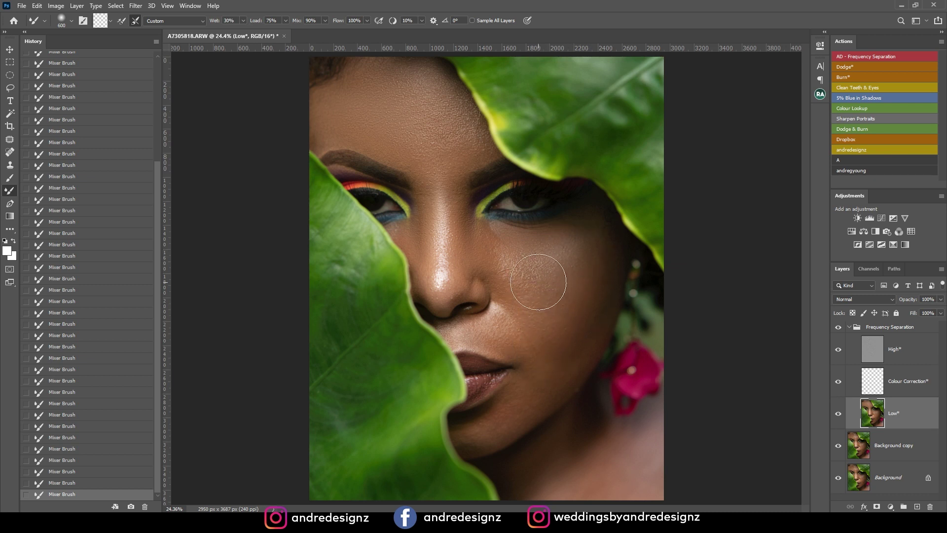
Continue smoothing the skin tones beside the nose, around the mouth and on the lower cheek with varied Mixer Brush sizes
key(bracketleft)
key(bracketleft)
key(bracketleft)
key(bracketleft)
key(bracketright)
key(bracketright)
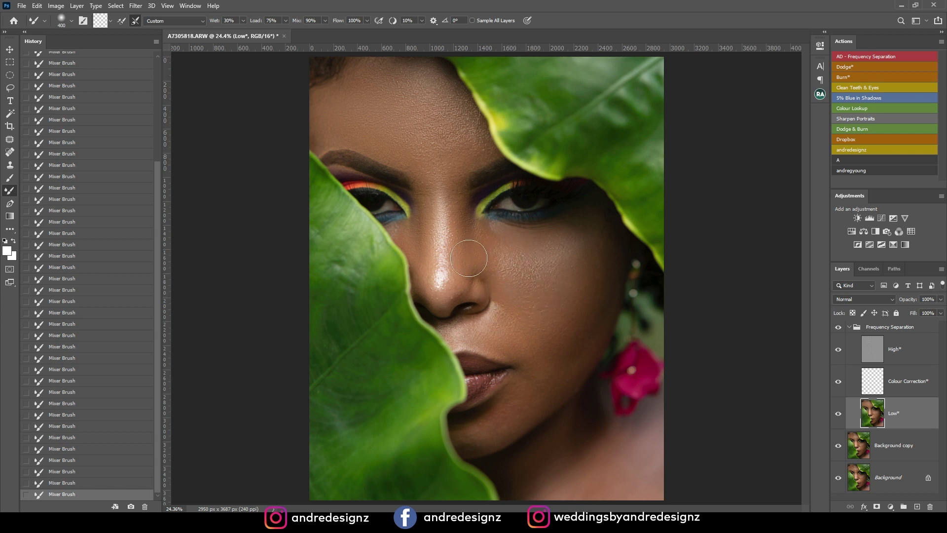
key(bracketright)
key(bracketright)
key(bracketleft)
key(bracketleft)
key(bracketright)
key(bracketright)
Examine the blended skin texture up close on the cheek, nose, forehead and area around the mouth
scroll(501, 272, up, 5)
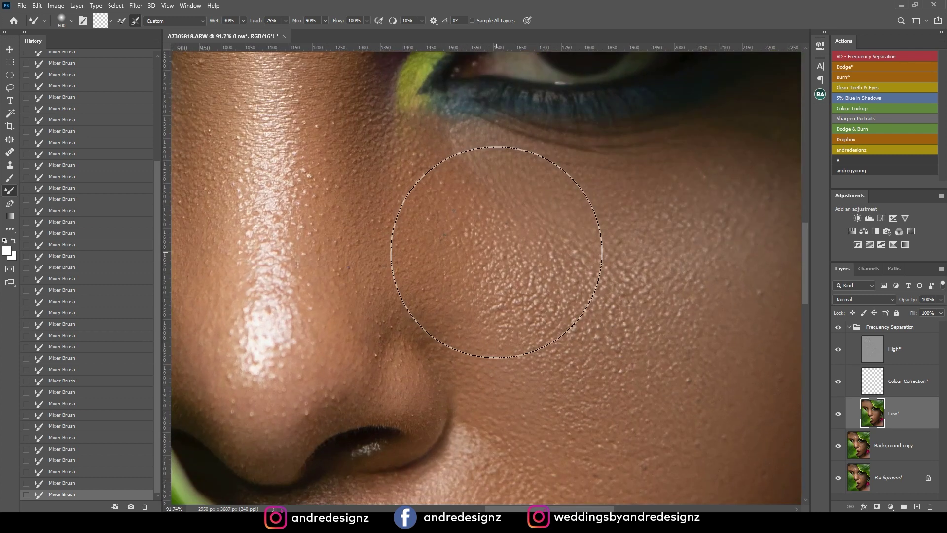
scroll(389, 148, down, 4)
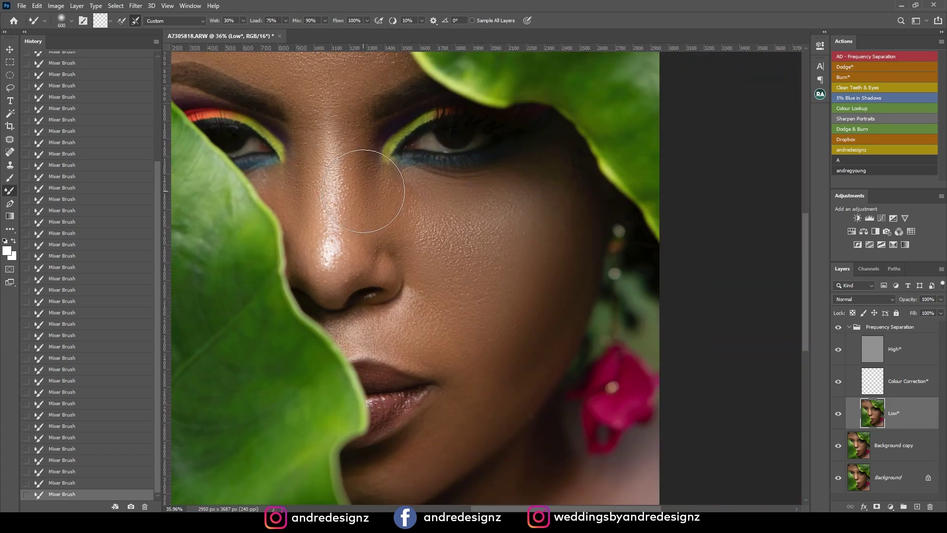
drag(342, 131, 409, 324)
scroll(409, 325, up, 4)
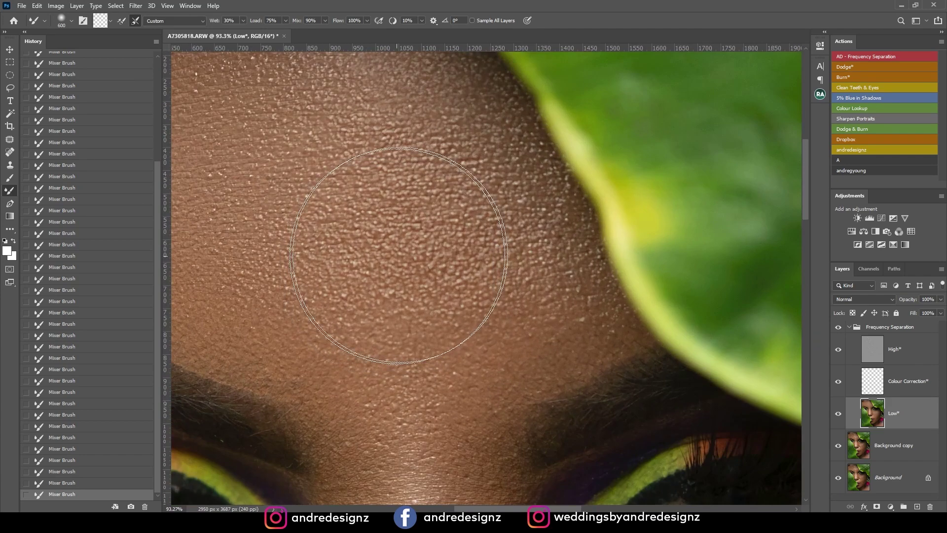
mouse_move(483, 348)
mouse_down()
mouse_move(381, 232)
mouse_move(412, 243)
mouse_move(414, 255)
mouse_move(554, 359)
mouse_up()
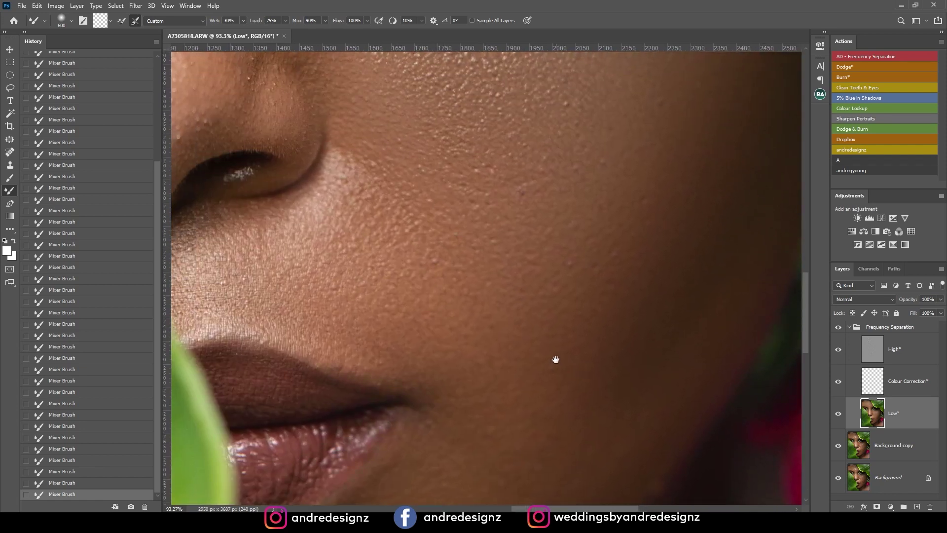
drag(614, 226, 594, 380)
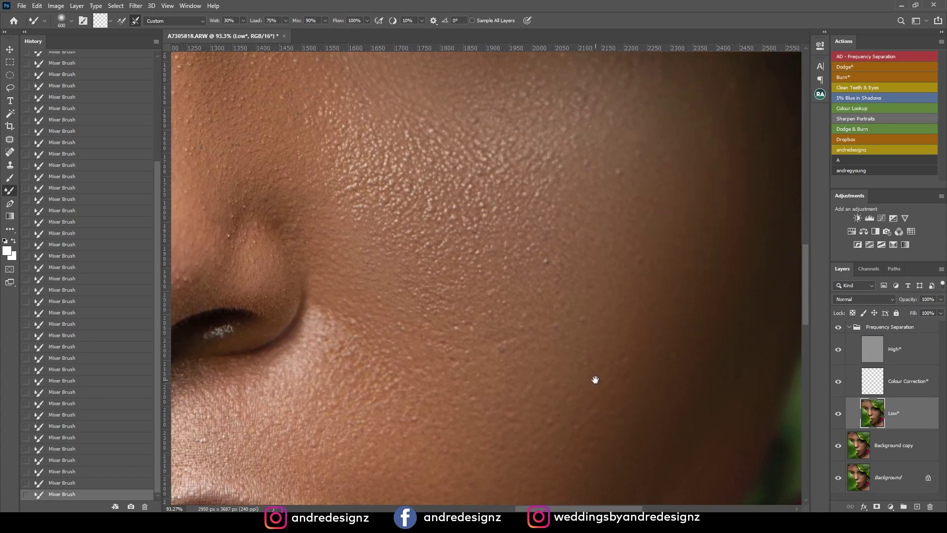
scroll(361, 265, down, 2)
scroll(372, 258, down, 3)
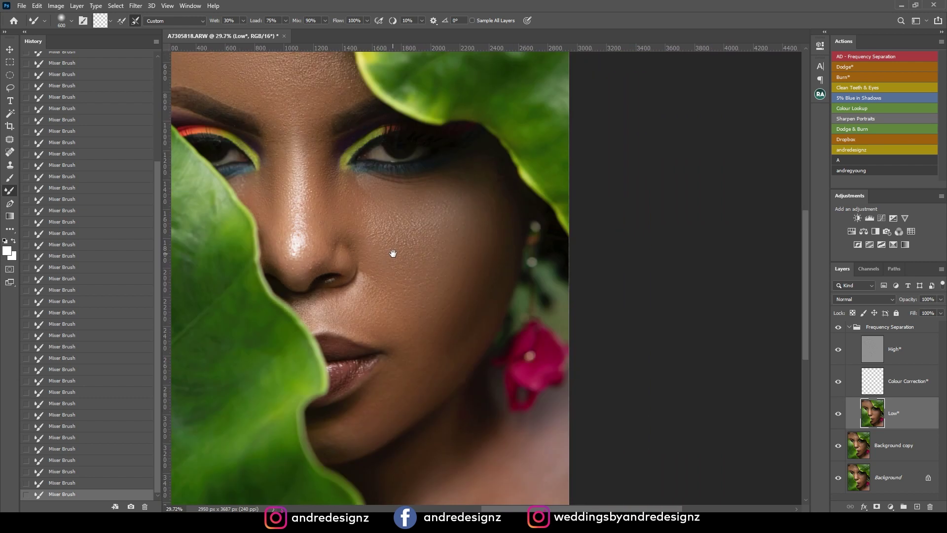
Compare the portrait with and without the Frequency Separation group, viewing the whole image and then the cheek up close
scroll(395, 255, down, 1)
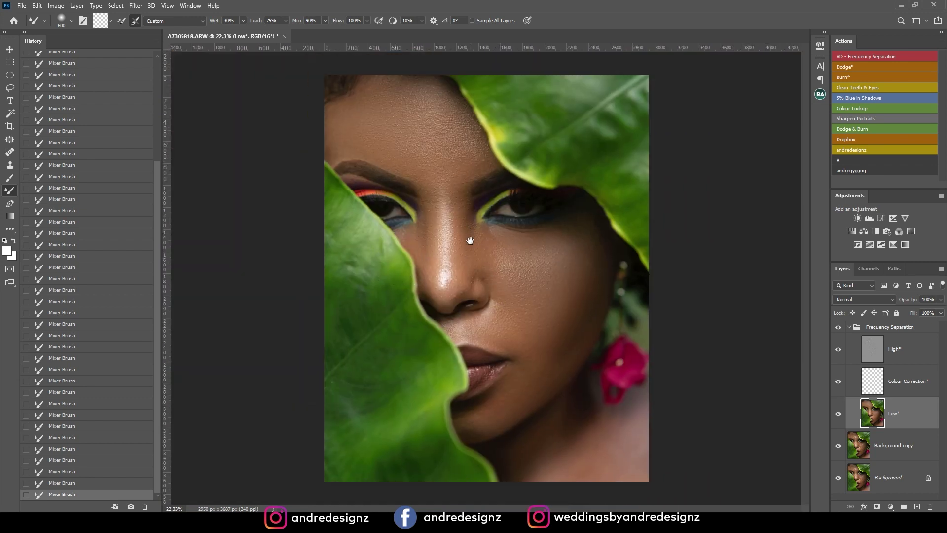
scroll(484, 268, up, 1)
scroll(486, 273, down, 1)
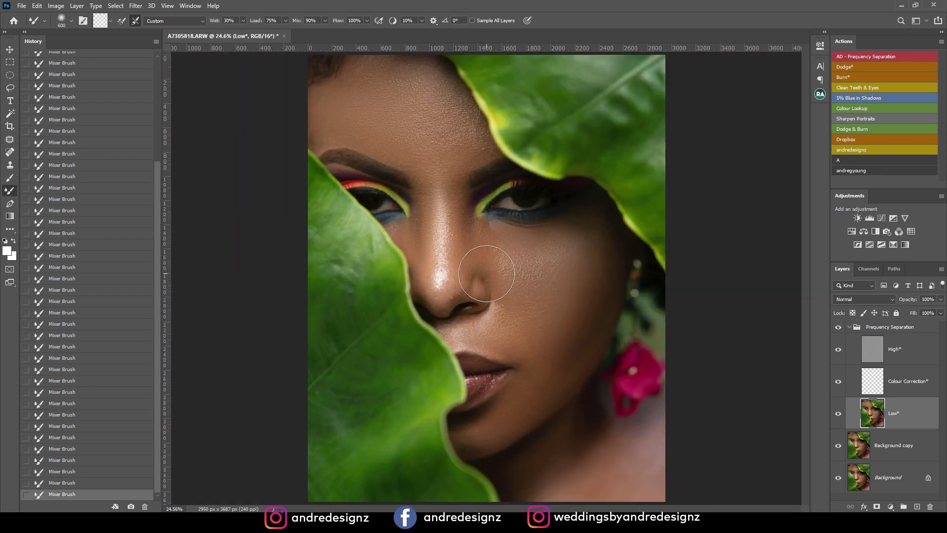
click(850, 328)
click(838, 327)
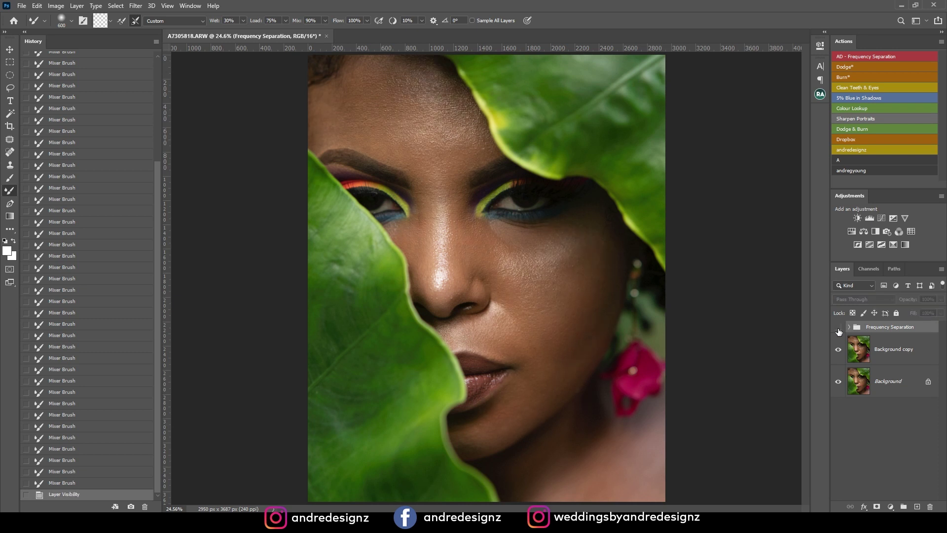
scroll(598, 297, up, 3)
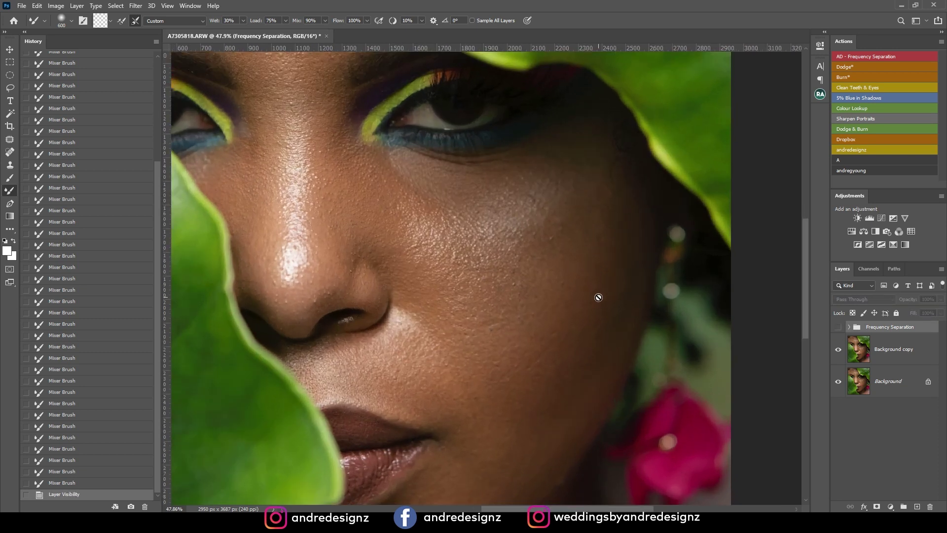
scroll(599, 298, up, 1)
click(839, 328)
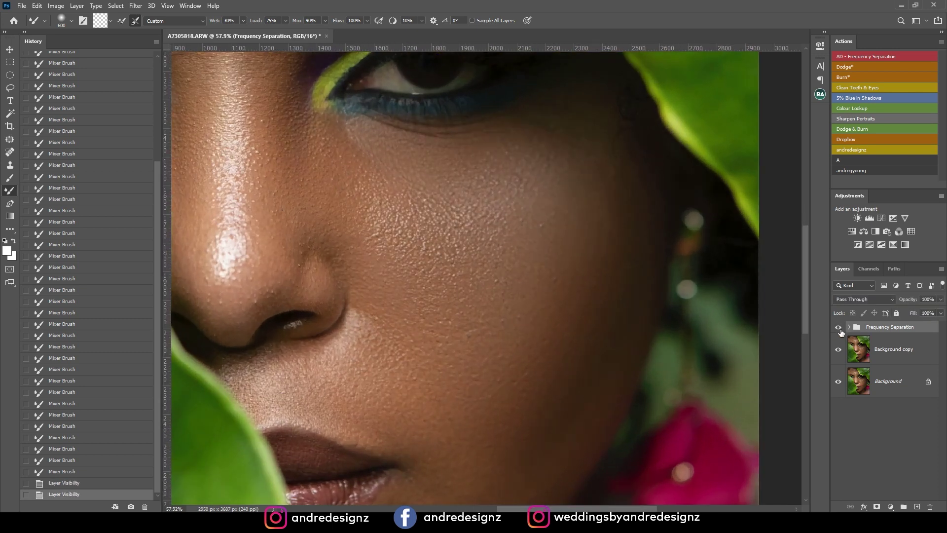
click(838, 328)
click(838, 328)
Heal small blemishes across the exposed cheek on the High* layer with the Spot Healing Brush at size 30
click(849, 327)
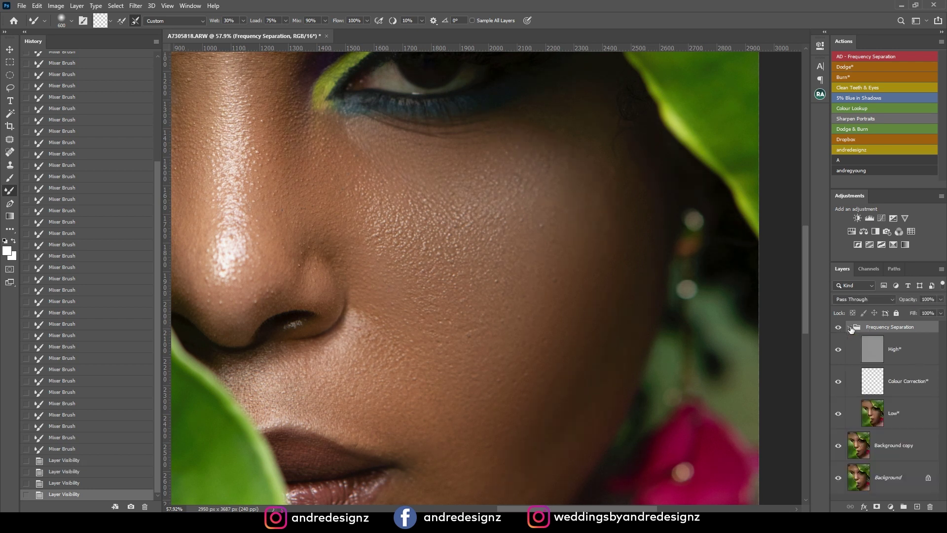
click(878, 352)
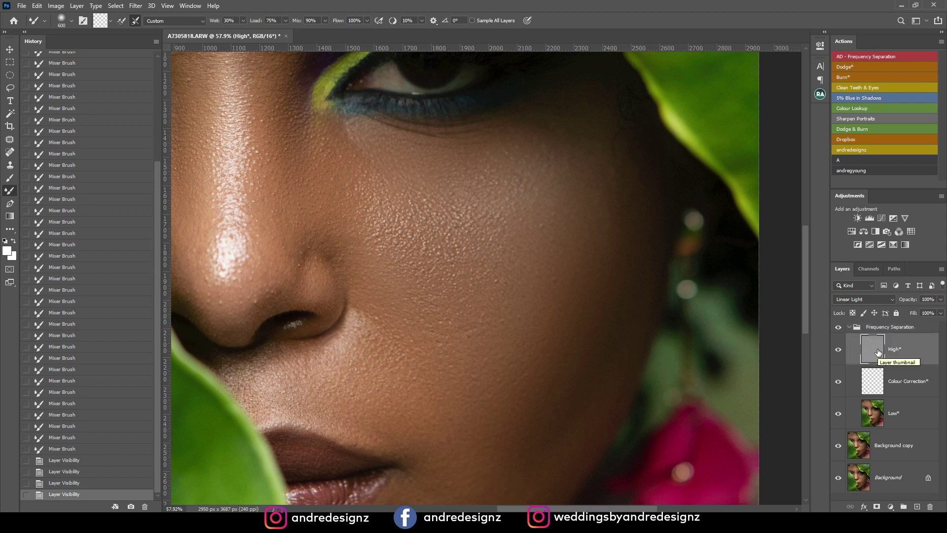
click(10, 153)
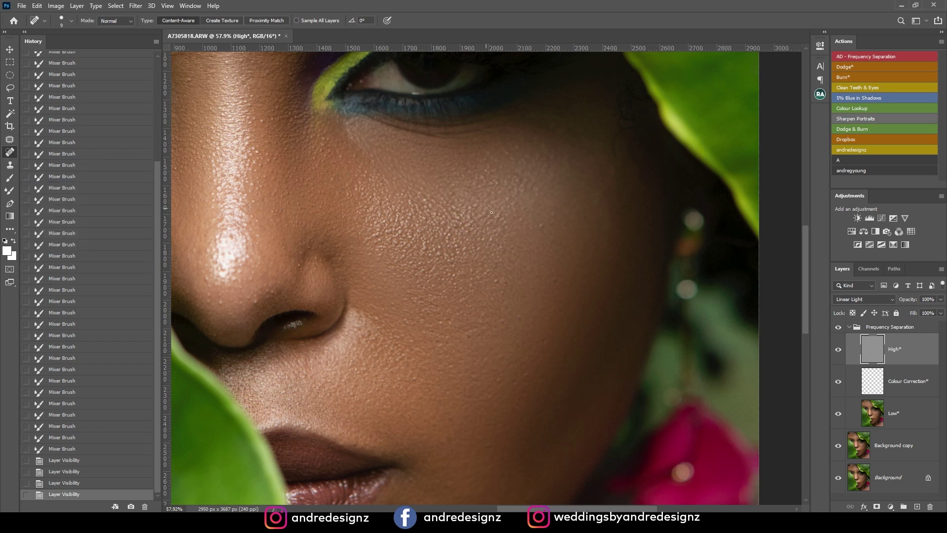
click(494, 281)
click(468, 337)
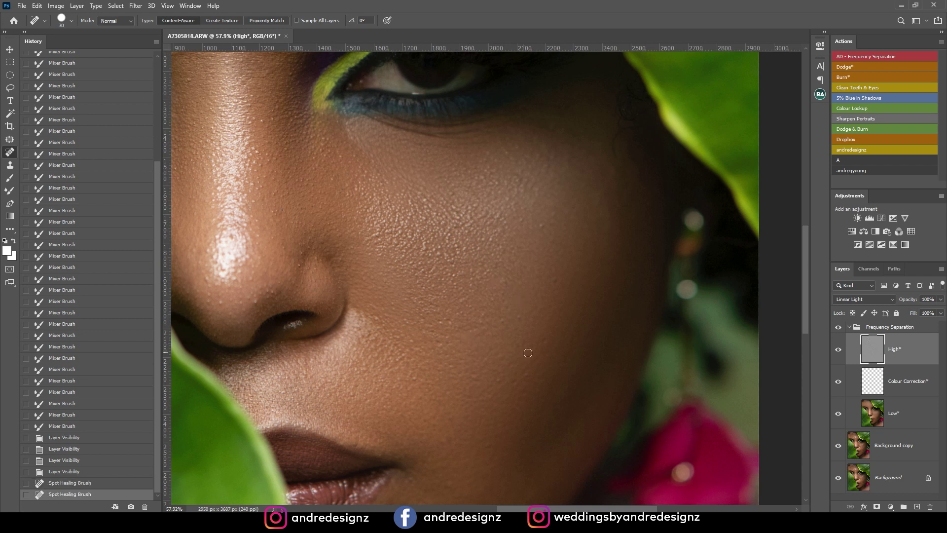
click(545, 342)
click(554, 280)
click(543, 226)
Heal spots on the nose highlight, the side of the nose and just above the nostril on the High* layer
click(233, 236)
key(ctrl+z)
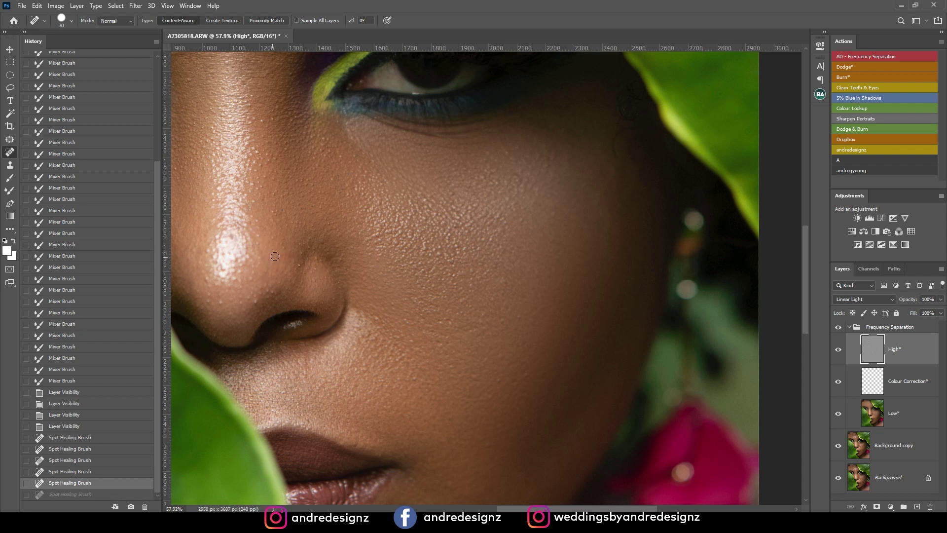
key(ctrl+shift+z)
click(304, 252)
click(311, 248)
click(307, 248)
click(273, 213)
click(277, 216)
Heal the remaining spots on the inner cheek and along the side of the nose below the eye
mouse_move(281, 217)
mouse_down()
mouse_move(439, 340)
mouse_move(301, 303)
mouse_up()
click(397, 289)
click(391, 309)
click(347, 325)
click(332, 327)
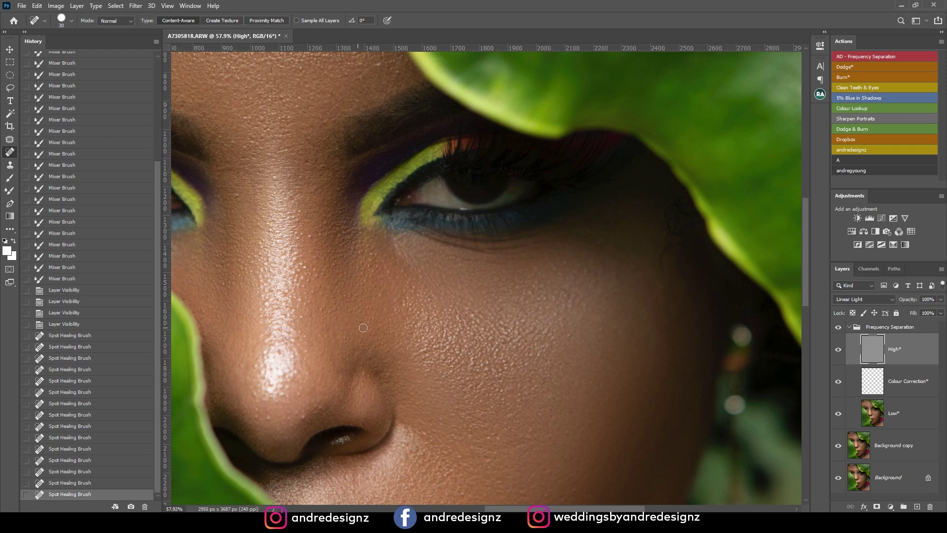
click(360, 324)
Heal the stray spots above and along the eyebrow nearest the large lower leaf
drag(353, 239, 425, 345)
drag(334, 186, 437, 281)
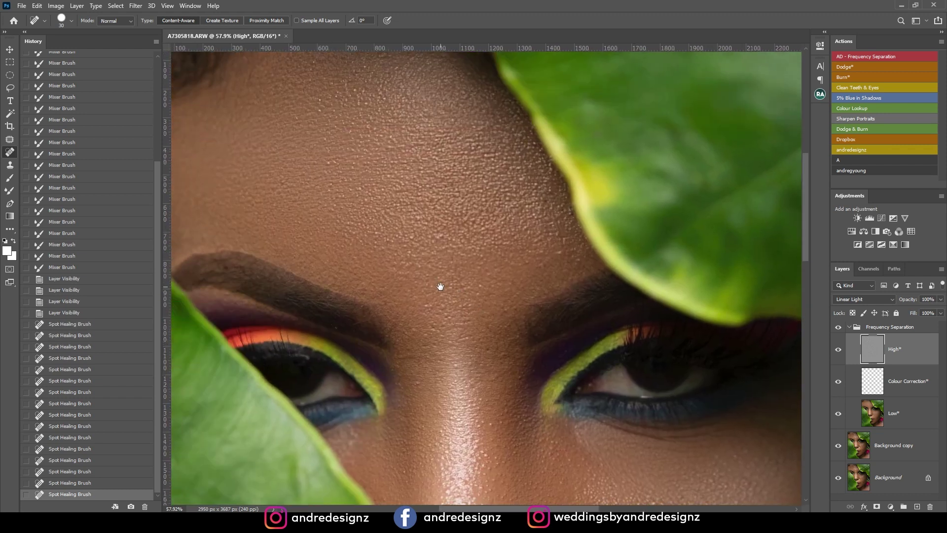
click(353, 256)
click(338, 323)
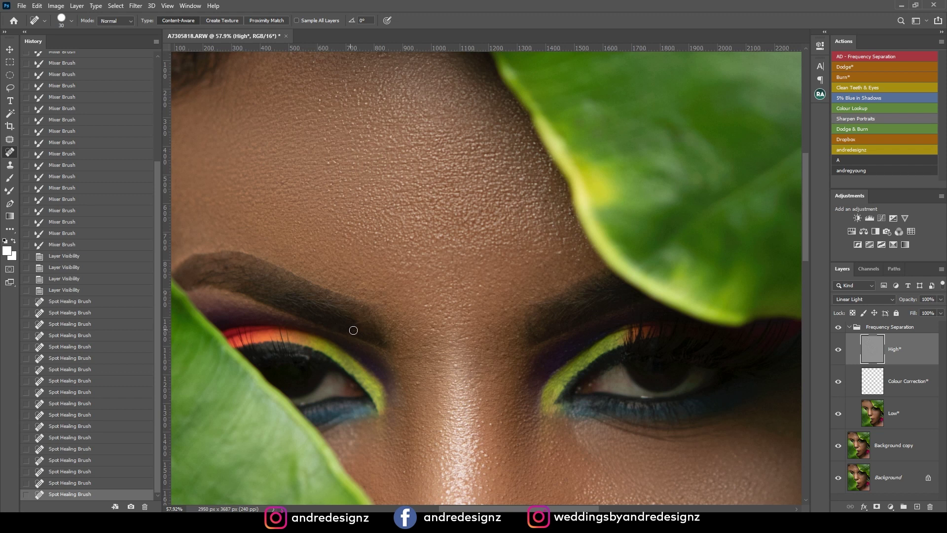
drag(364, 165, 403, 292)
click(406, 245)
click(422, 238)
key(ctrl+z)
key(ctrl+z)
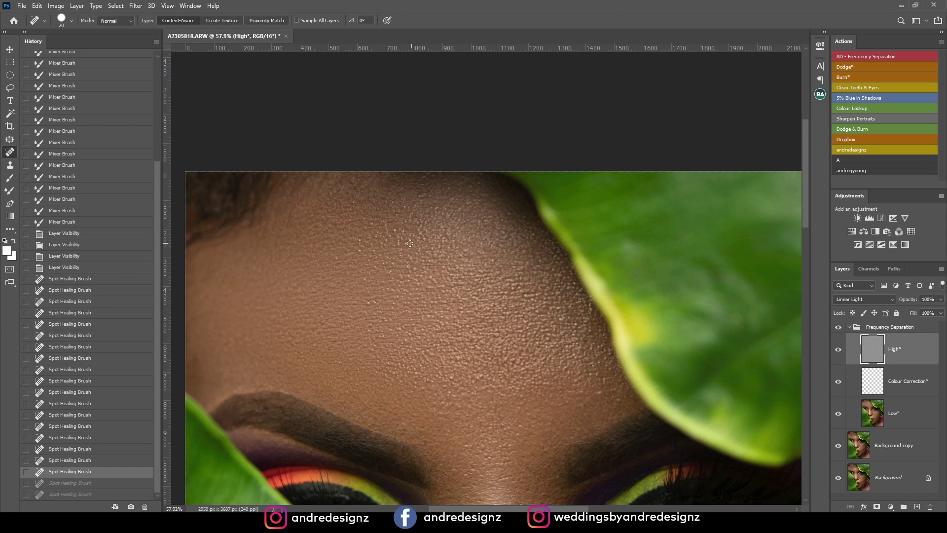
Heal small bright spots on the upper forehead using the Spot Healing Brush reduced to size 15
click(408, 248)
click(417, 266)
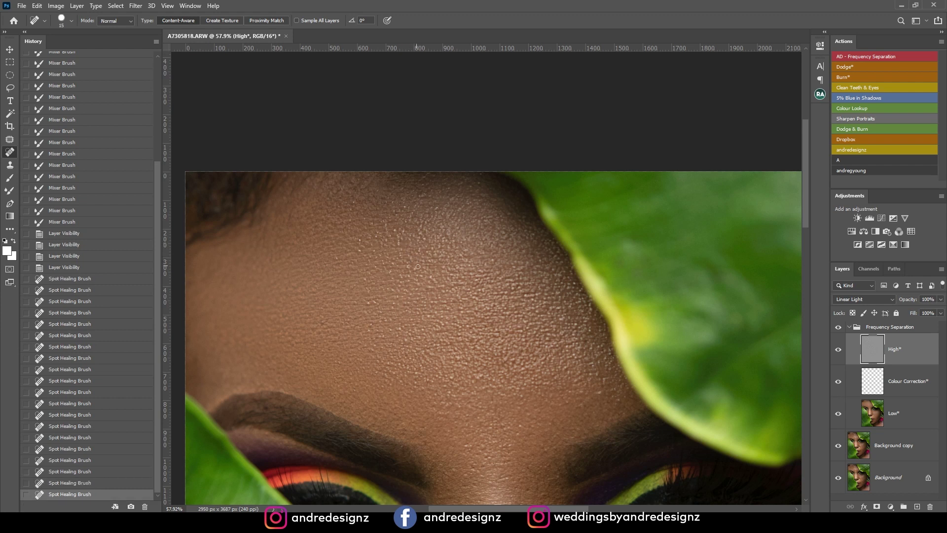
click(418, 258)
click(411, 257)
click(419, 271)
click(525, 293)
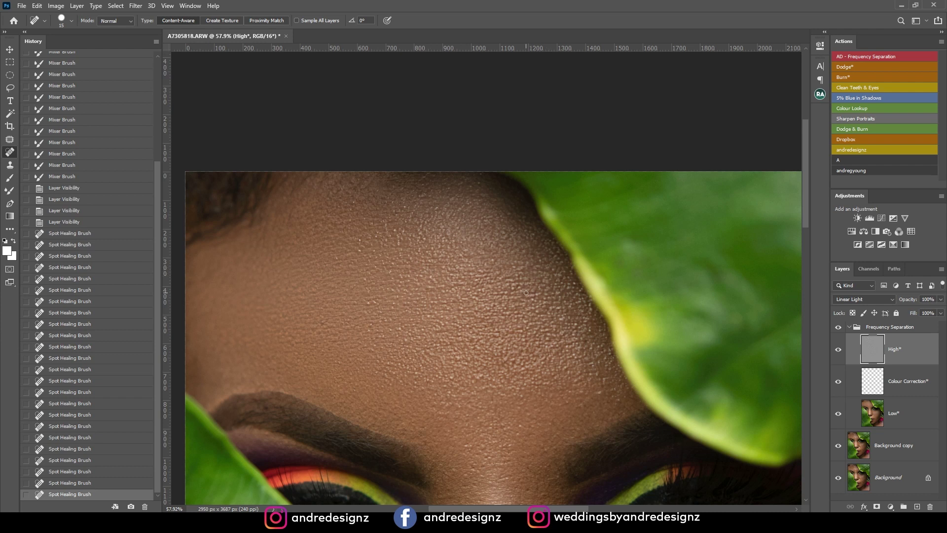
click(519, 287)
Heal spots on the lower forehead above the brows and near the edge of the upper leaf
drag(520, 340, 416, 262)
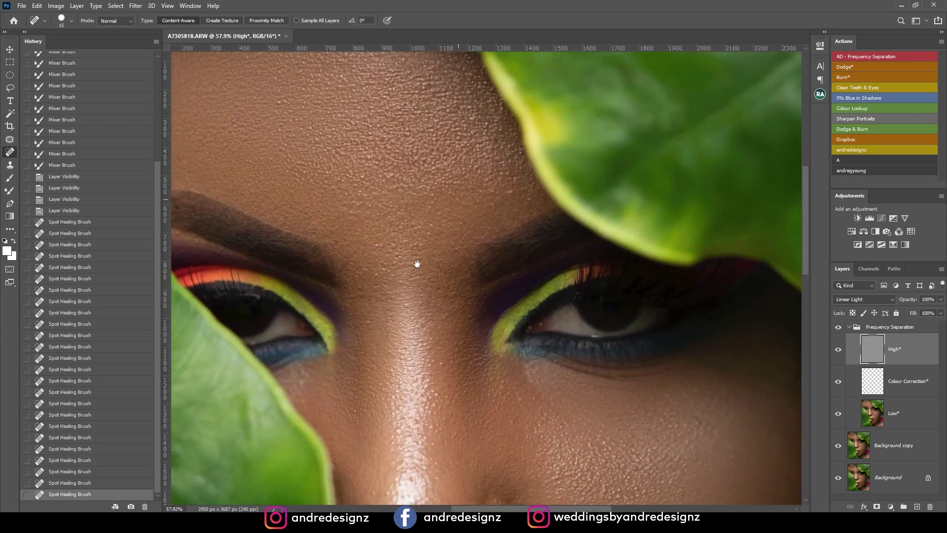
click(391, 114)
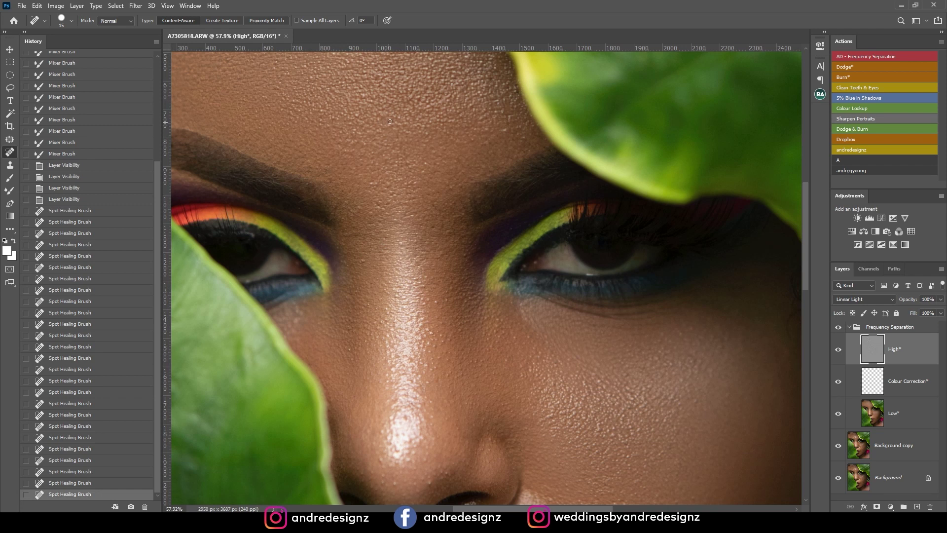
click(515, 91)
click(496, 83)
click(509, 91)
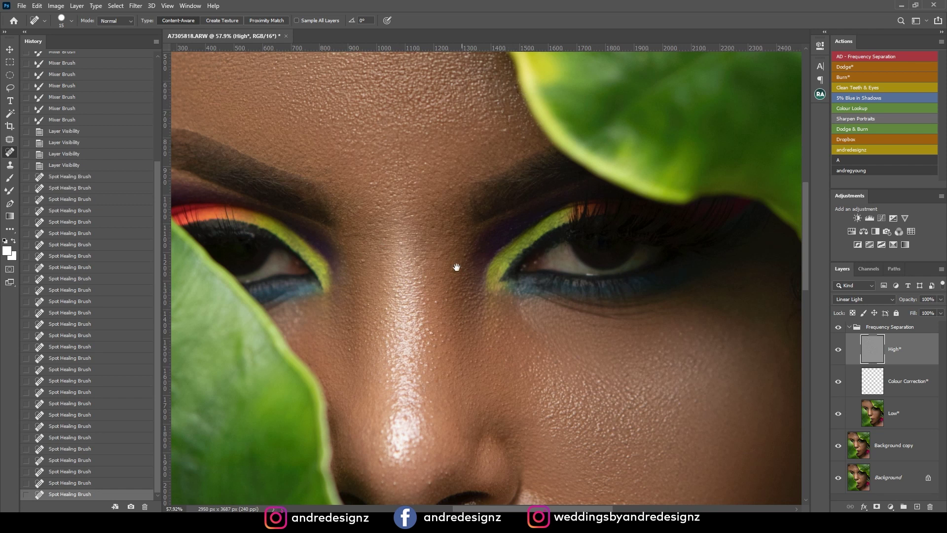
Heal small texture spots along the nose bridge and its side with the Spot Healing Brush
drag(464, 253, 422, 184)
click(370, 182)
click(387, 152)
click(424, 209)
click(432, 208)
click(432, 205)
Continue healing small spots beside the nose and on the chin below the lower lip
drag(431, 222, 373, 161)
click(380, 146)
click(400, 148)
click(419, 150)
click(433, 150)
click(418, 145)
mouse_move(422, 157)
mouse_down()
mouse_move(510, 116)
mouse_move(471, 178)
mouse_up()
click(357, 277)
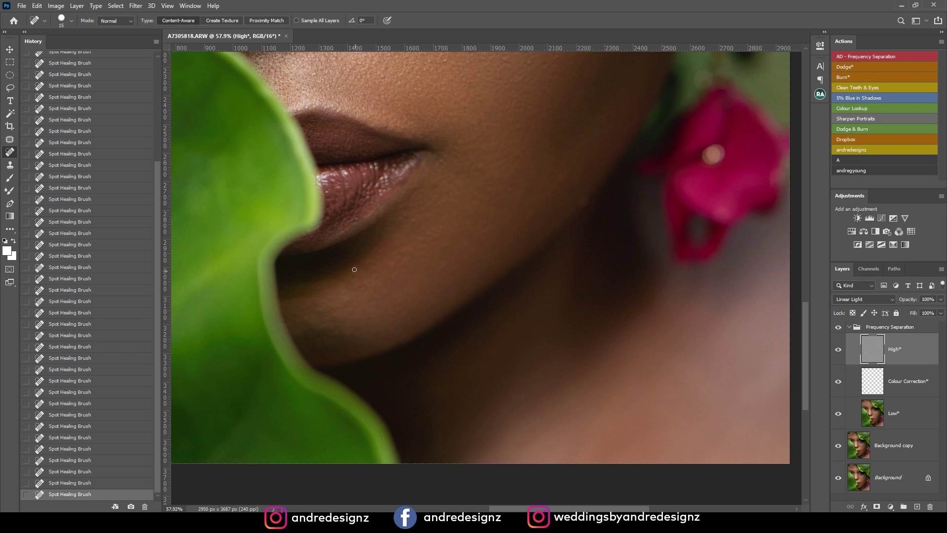
Collapse the Frequency Separation group and run the Dodge* action to add a masked Dodge* layer above it
scroll(483, 270, down, 5)
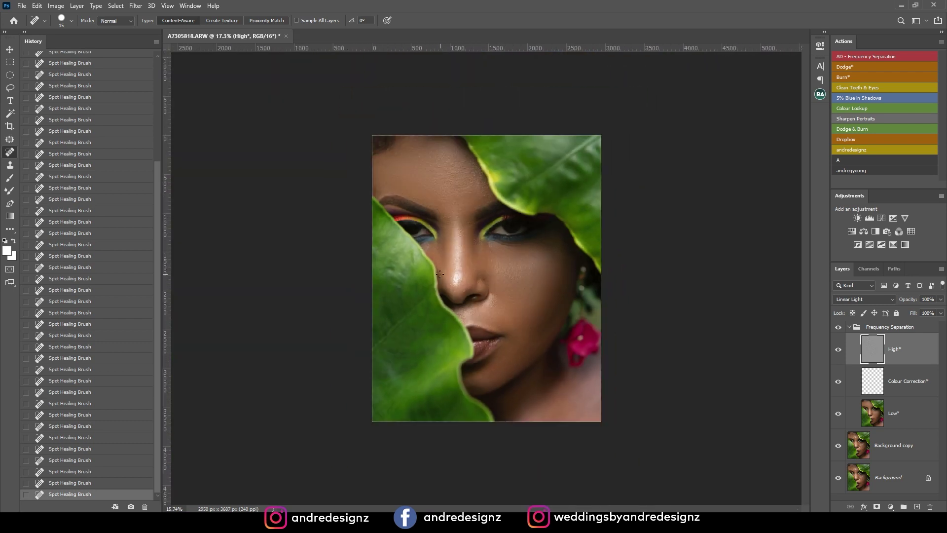
scroll(484, 270, up, 1)
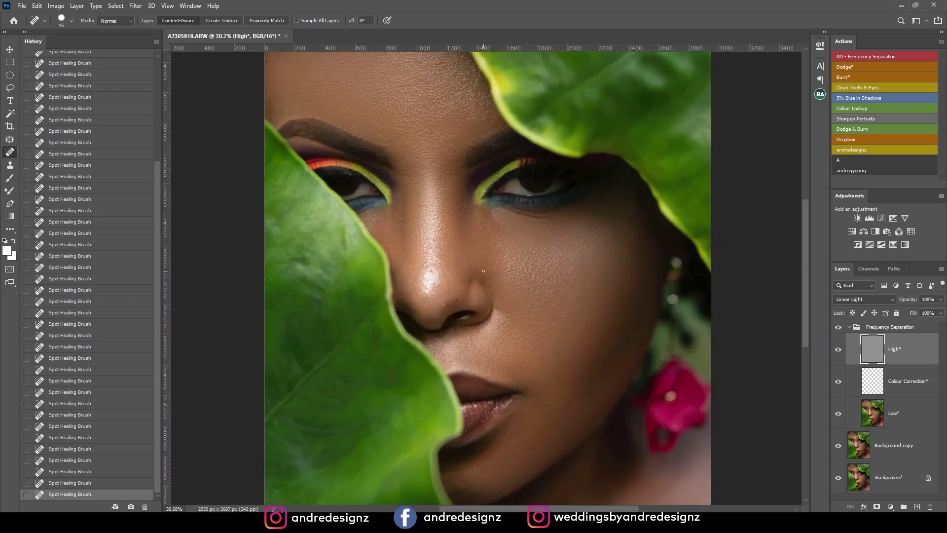
scroll(509, 256, down, 2)
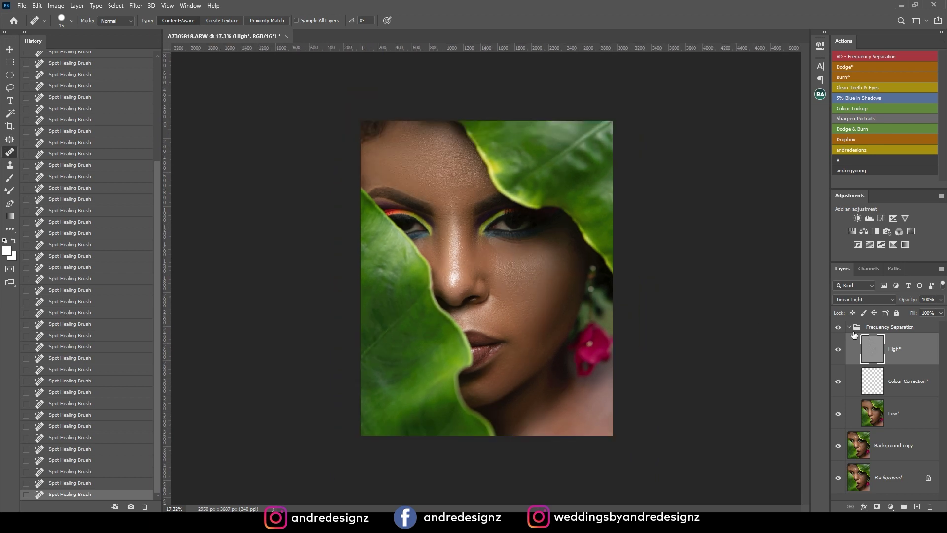
click(853, 328)
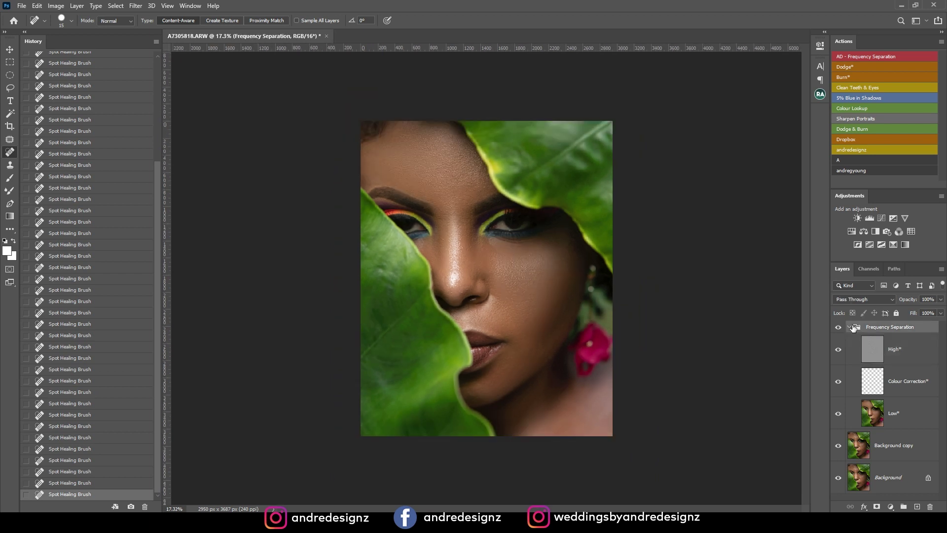
click(850, 327)
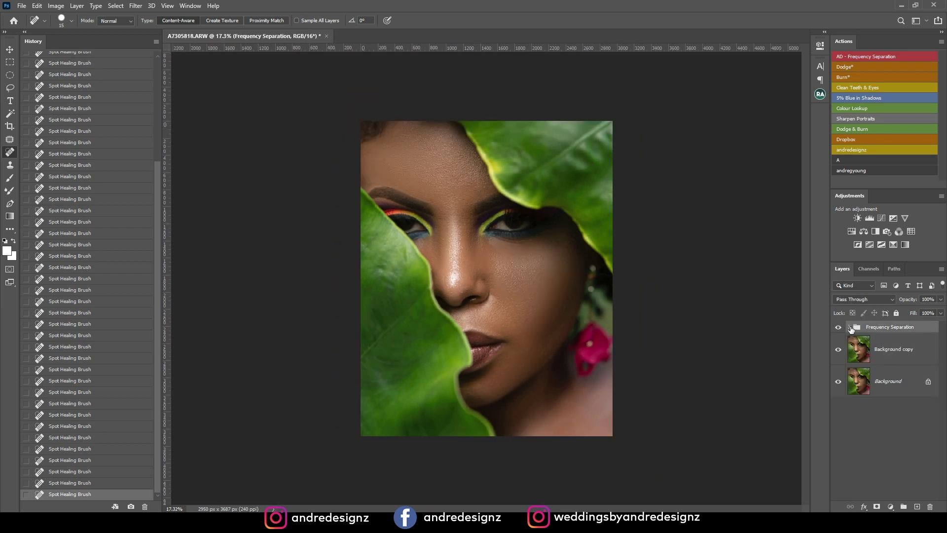
click(848, 66)
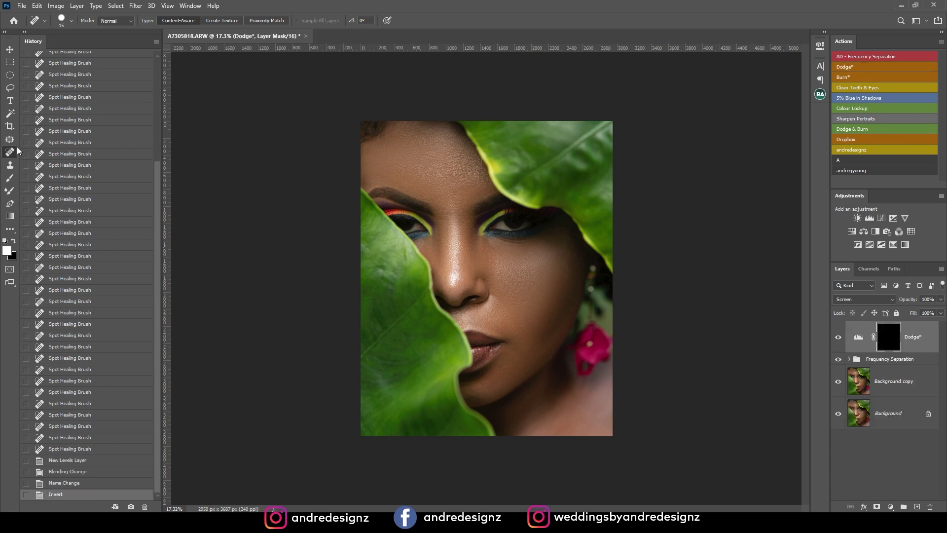
Choose the Brush with 1% flow and make a few test strokes on the empty canvas around the photo
click(8, 181)
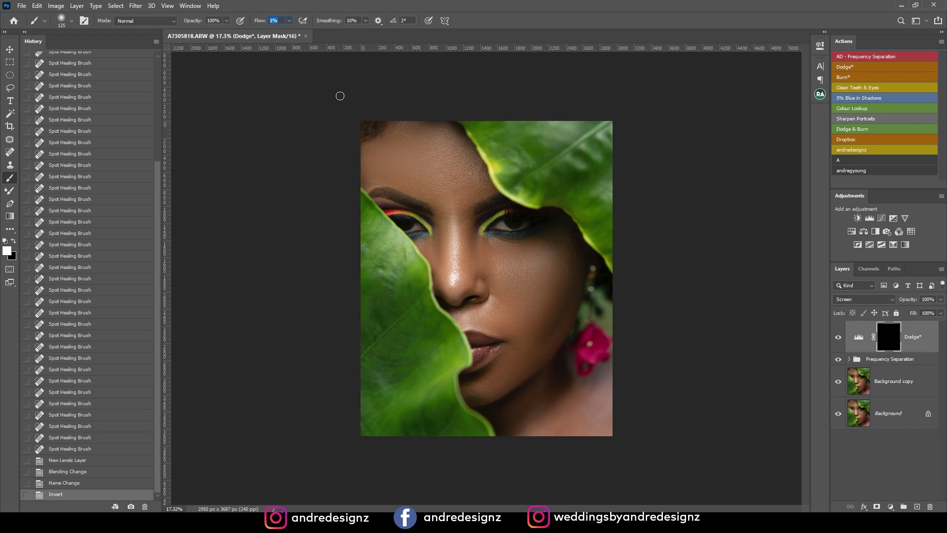
drag(689, 191, 607, 204)
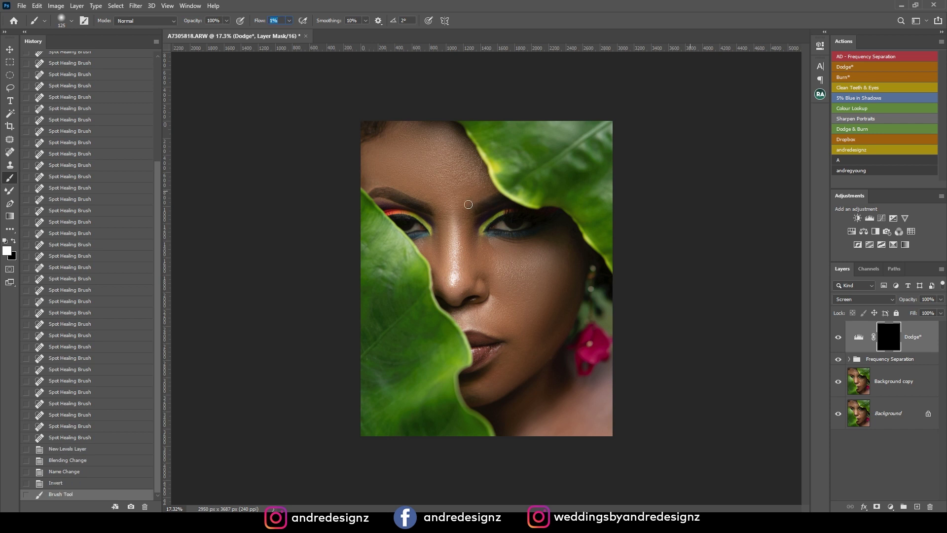
drag(800, 161, 710, 172)
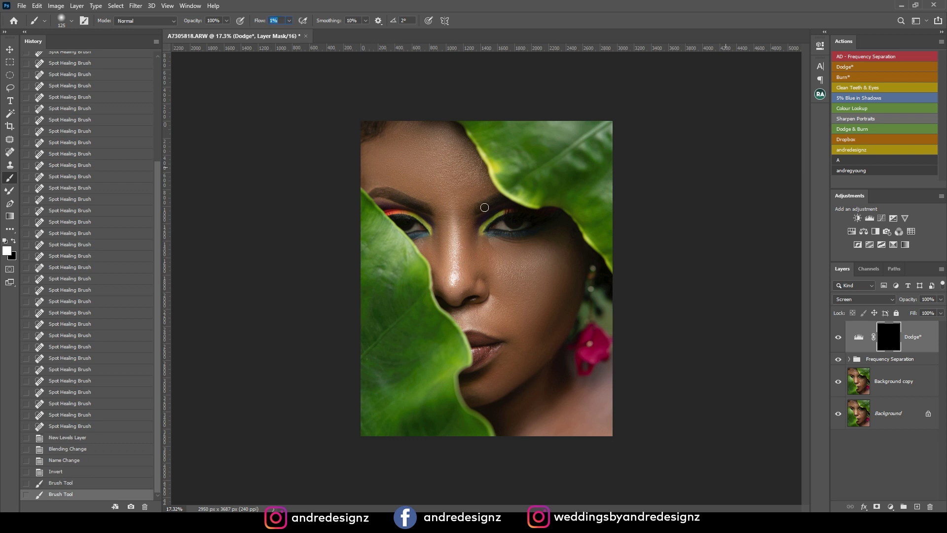
click(288, 141)
drag(365, 138, 316, 83)
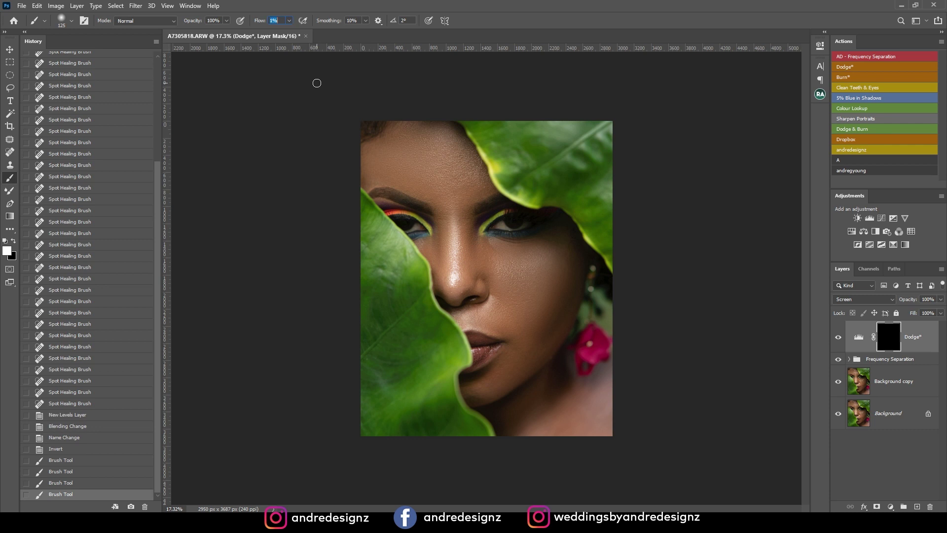
click(317, 83)
click(317, 89)
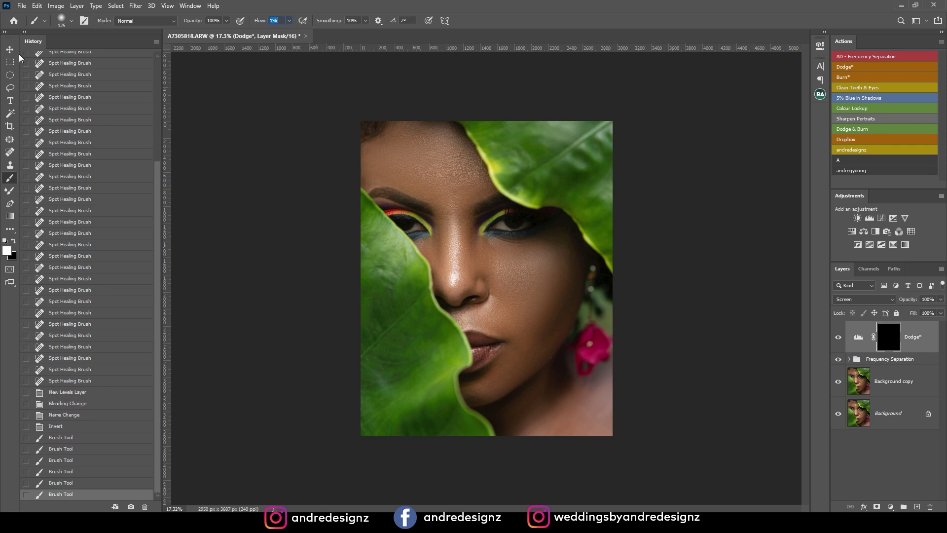
key(Return)
Brighten the highlight along the nose bridge on the Dodge* mask with the brush enlarged to 175
key(bracketright)
key(bracketright)
drag(455, 219, 461, 269)
drag(459, 231, 454, 285)
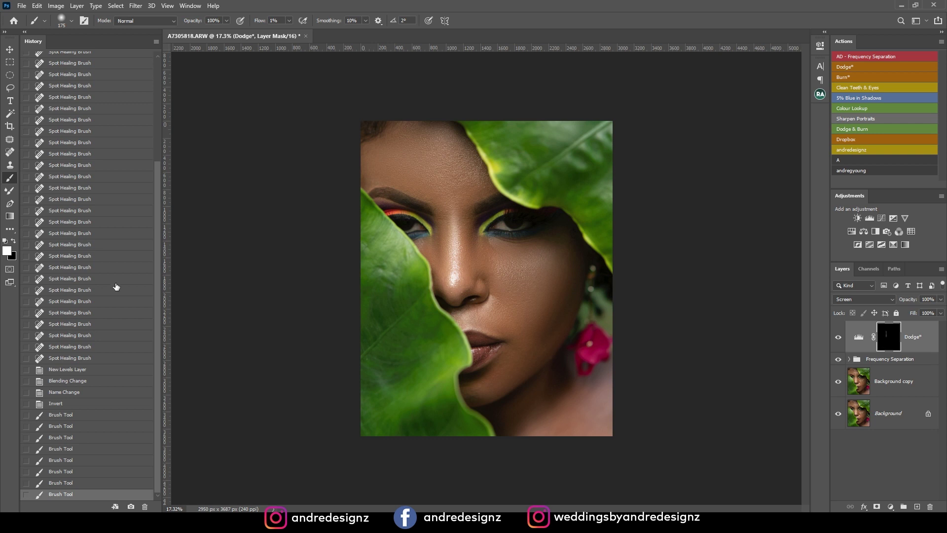
Dodge the exposed cheek with the brush enlarged to 400, then compare the image with and without the Dodge* layer
key(bracketright)
key(bracketright)
key(bracketright)
key(bracketright)
mouse_move(512, 268)
mouse_down()
mouse_move(522, 312)
mouse_move(526, 301)
mouse_move(551, 340)
mouse_up()
click(838, 338)
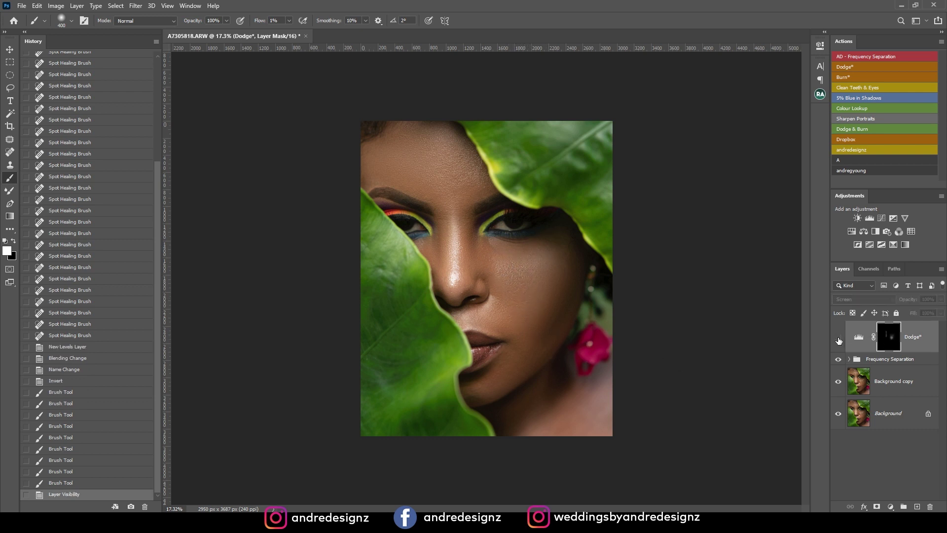
click(838, 338)
Build up more brightness on the lower and outer cheek by painting on the Dodge* mask
mouse_move(534, 333)
mouse_down()
mouse_move(505, 280)
mouse_move(518, 264)
mouse_move(512, 300)
mouse_up()
mouse_move(512, 301)
mouse_down()
mouse_move(506, 272)
mouse_move(502, 295)
mouse_move(508, 286)
mouse_up()
mouse_move(554, 250)
mouse_down()
mouse_move(533, 280)
mouse_move(539, 267)
mouse_move(549, 301)
mouse_up()
Dodge the centre of the forehead with the brush enlarged to 600, then compare with and without the Dodge* layer
key(bracketright)
key(bracketright)
mouse_move(452, 171)
mouse_down()
mouse_move(425, 143)
mouse_move(454, 173)
mouse_move(440, 147)
mouse_move(444, 178)
mouse_up()
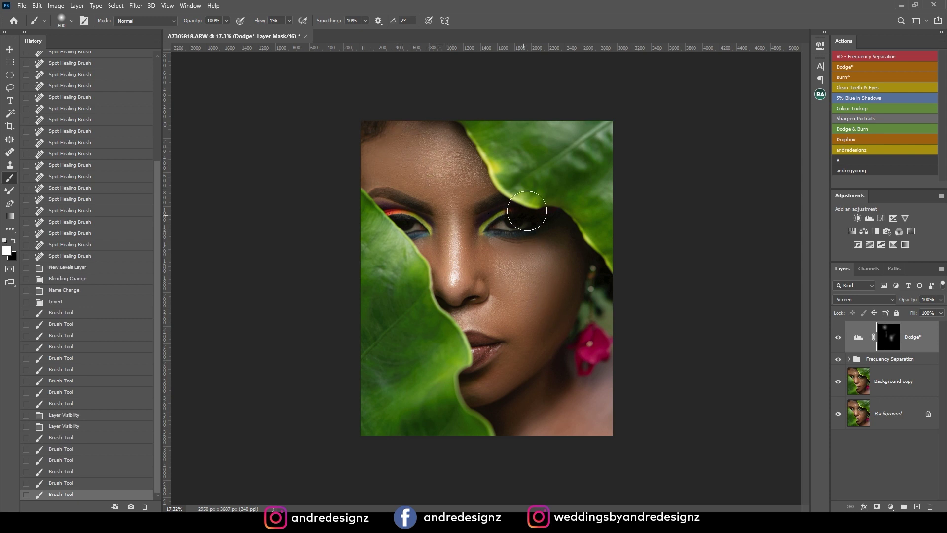
click(838, 339)
click(838, 340)
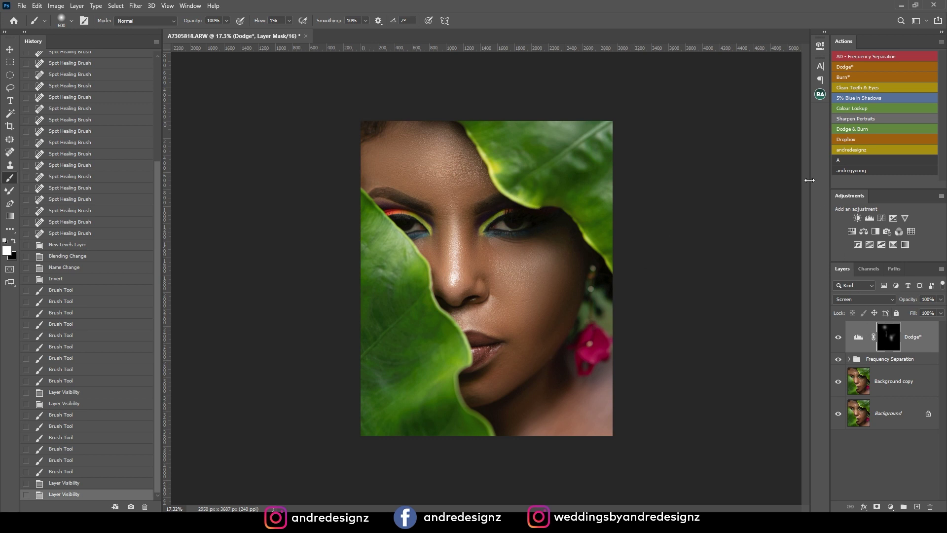
click(881, 217)
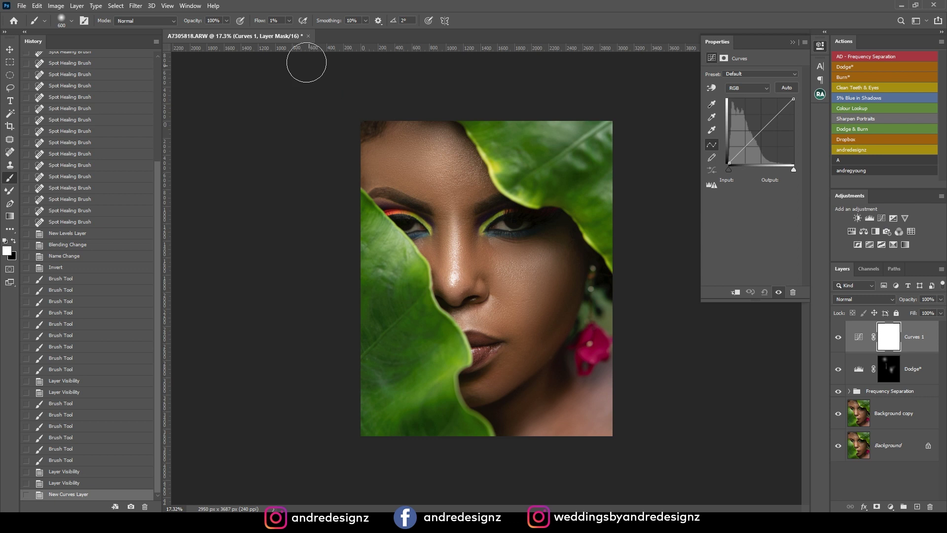
click(190, 6)
click(192, 7)
click(192, 7)
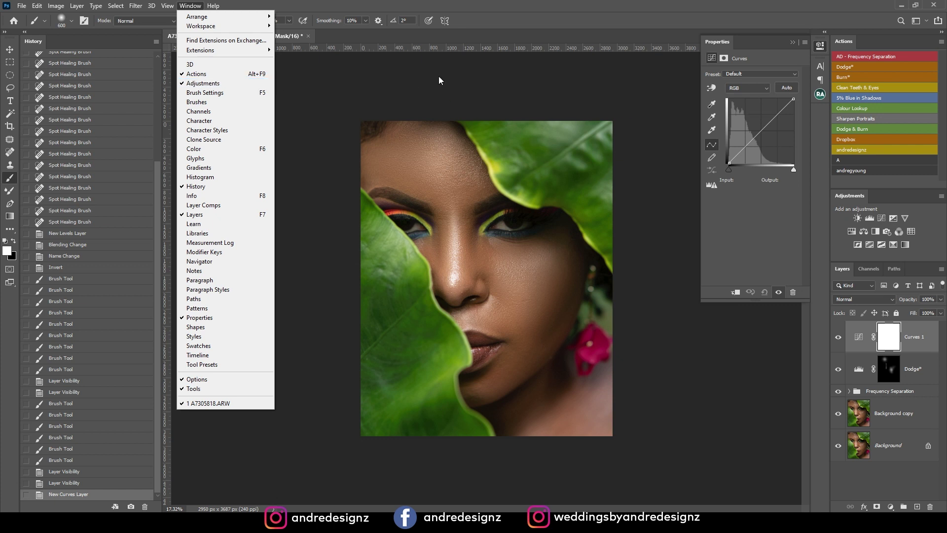
click(509, 21)
click(762, 132)
drag(762, 131, 756, 119)
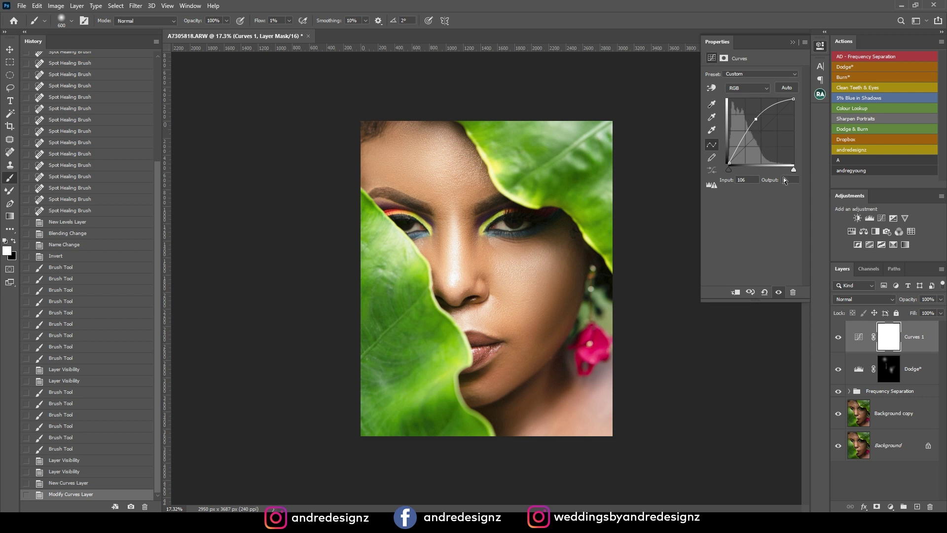
click(793, 292)
click(442, 194)
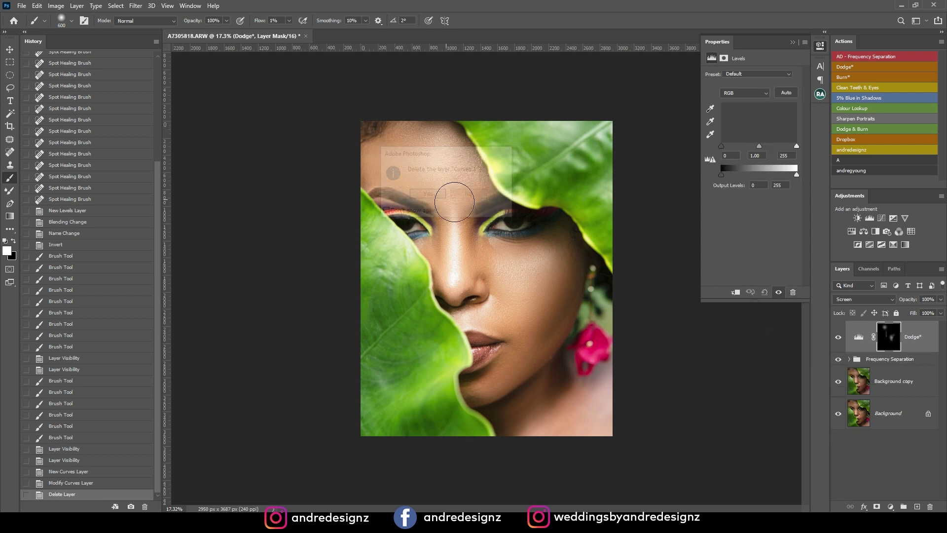
Stamp all visible layers into a new layer above the Dodge* layer and duplicate that merged layer
click(916, 337)
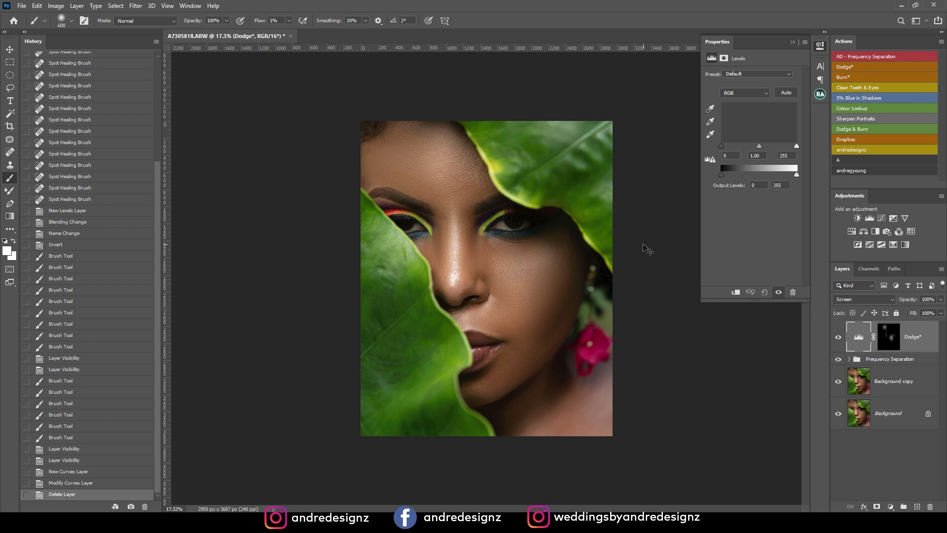
key(ctrl+shift+alt+e)
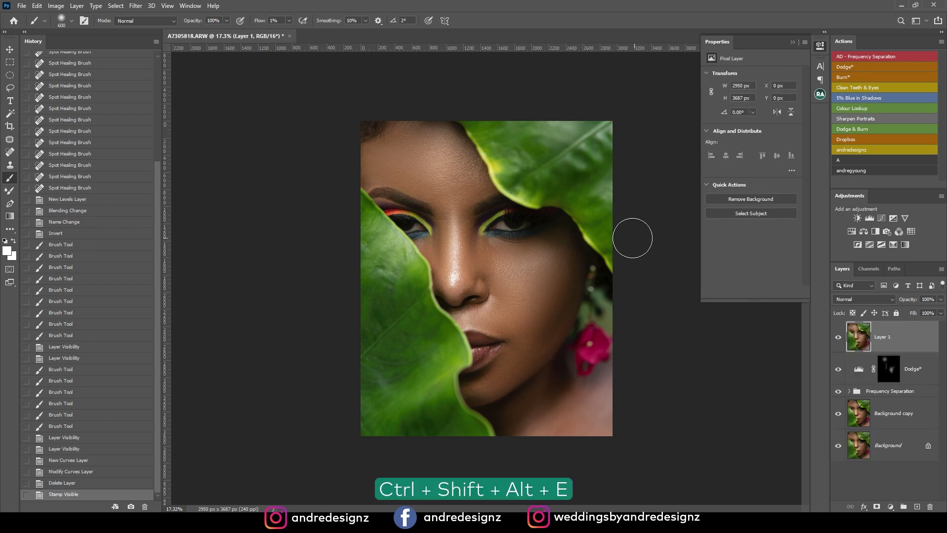
key(ctrl+j)
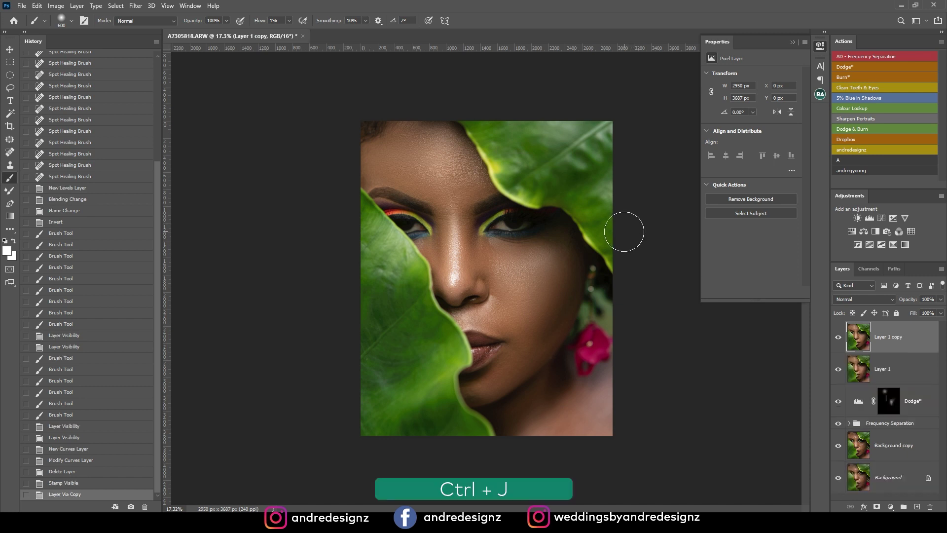
Apply the Camera Raw Filter to the merged copy with Auto, Contrast +6 and Shadows +33, then compare the image with and without it
click(135, 7)
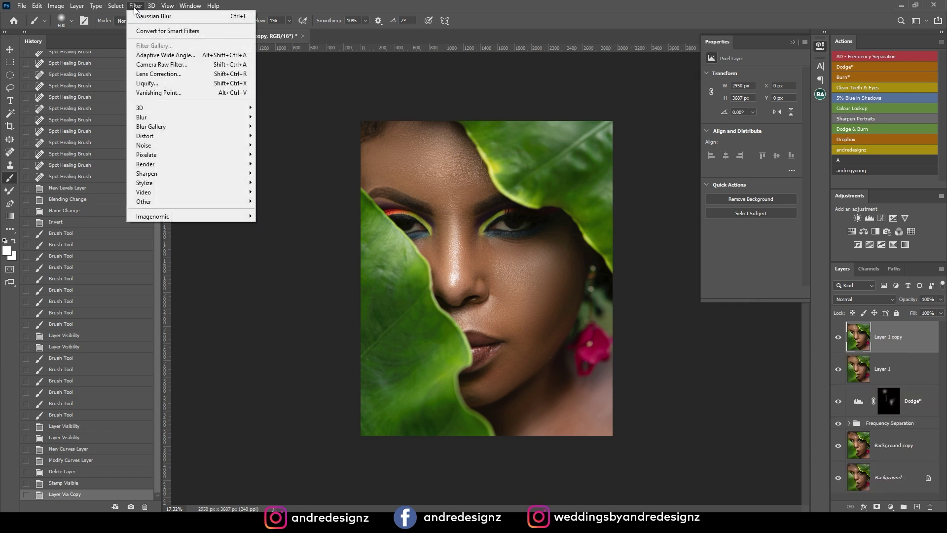
click(172, 68)
key(ctrl+shift+a)
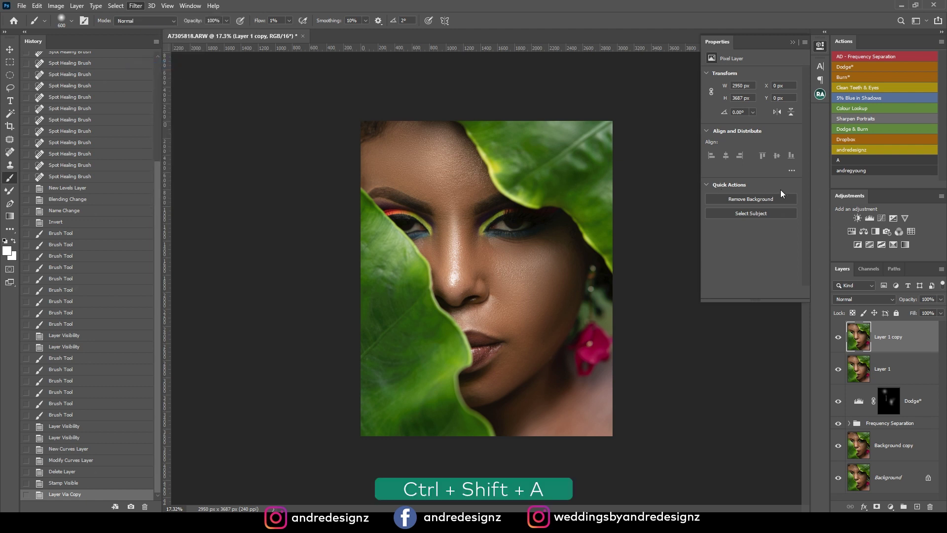
drag(912, 327, 912, 127)
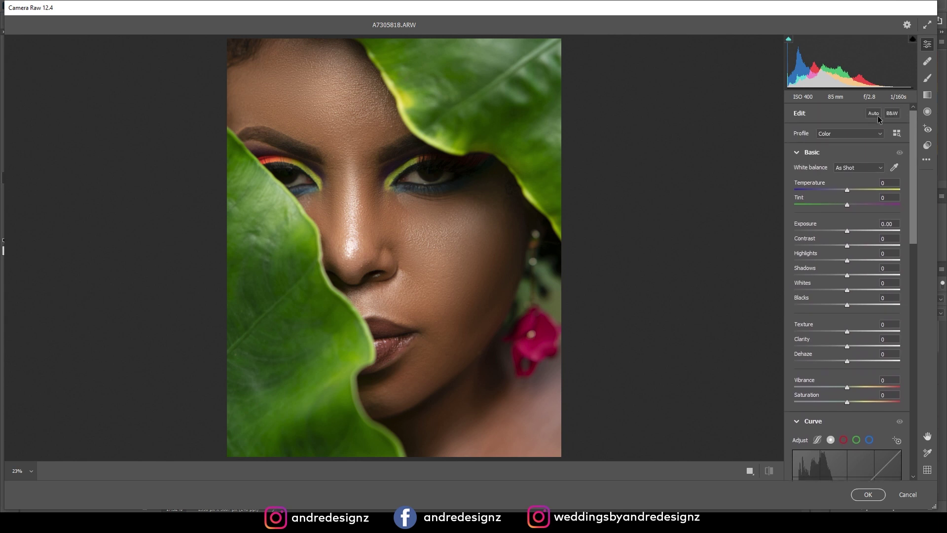
click(873, 112)
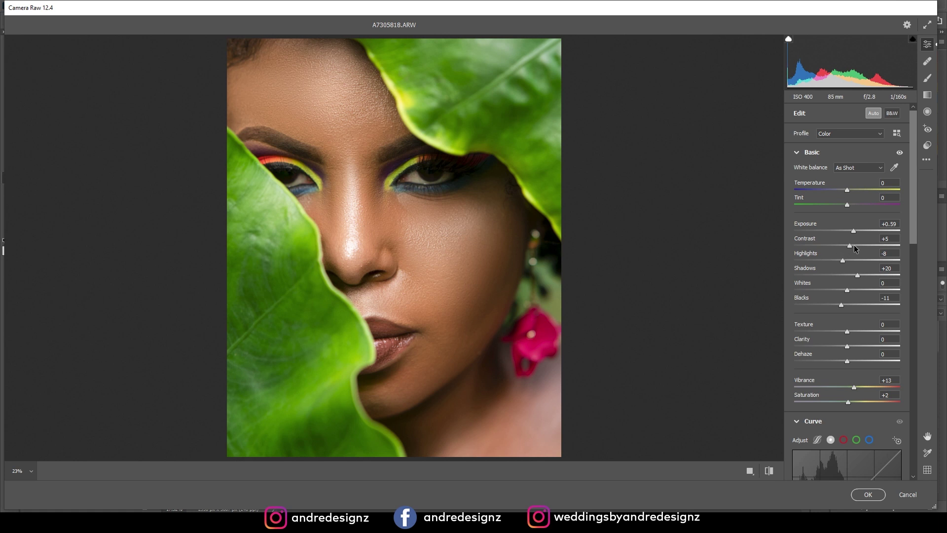
mouse_move(849, 246)
mouse_down()
mouse_move(858, 246)
mouse_move(850, 246)
mouse_up()
drag(858, 278, 864, 278)
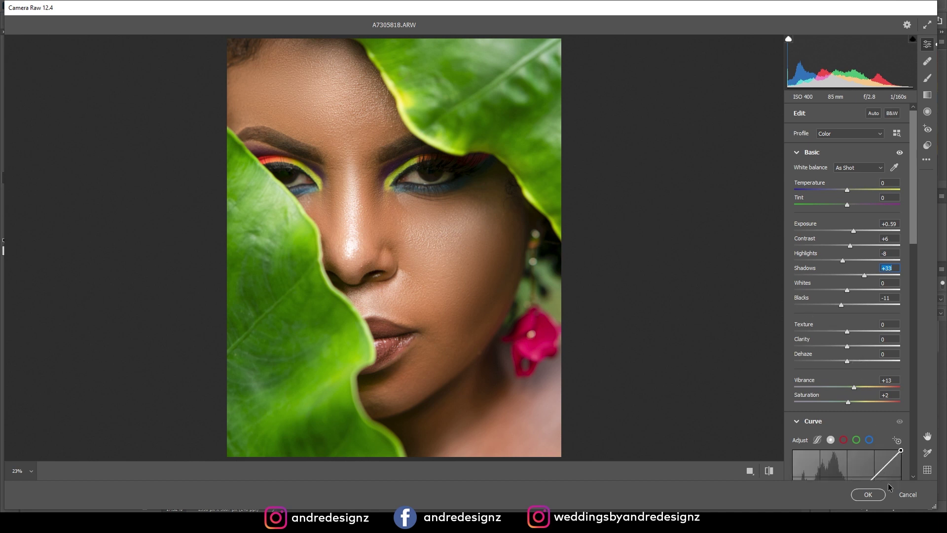
click(874, 497)
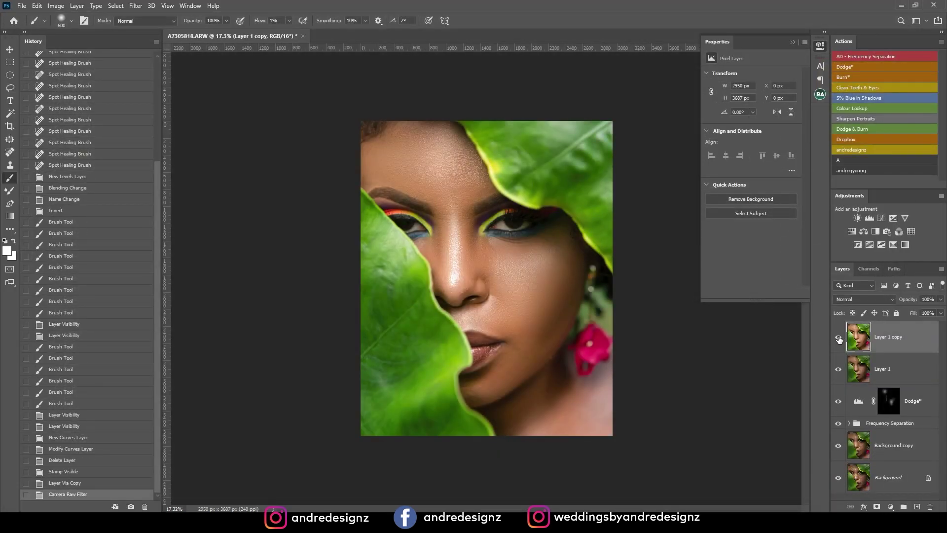
click(839, 339)
click(839, 338)
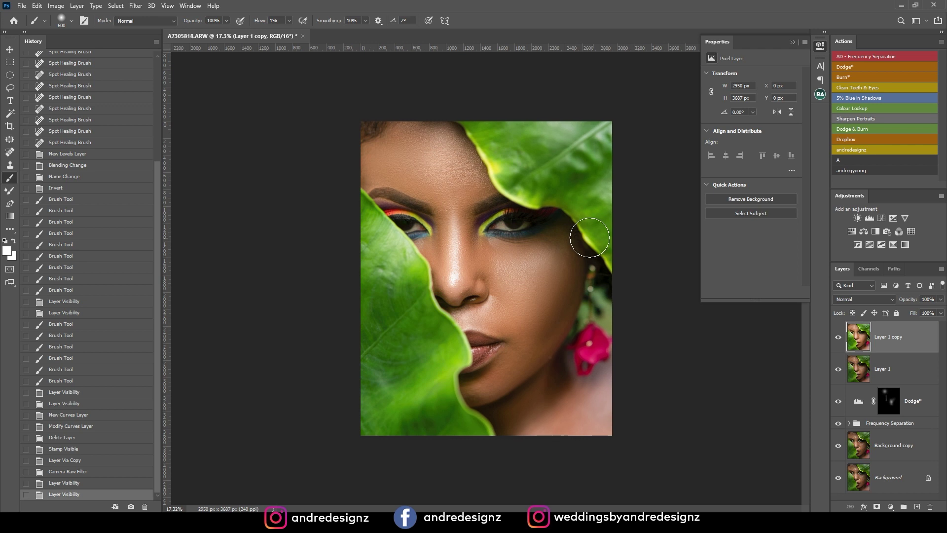
Run the Clean Teeth & Eyes action on the portrait and set the brush flow to 35%
scroll(581, 237, up, 1)
scroll(586, 235, up, 2)
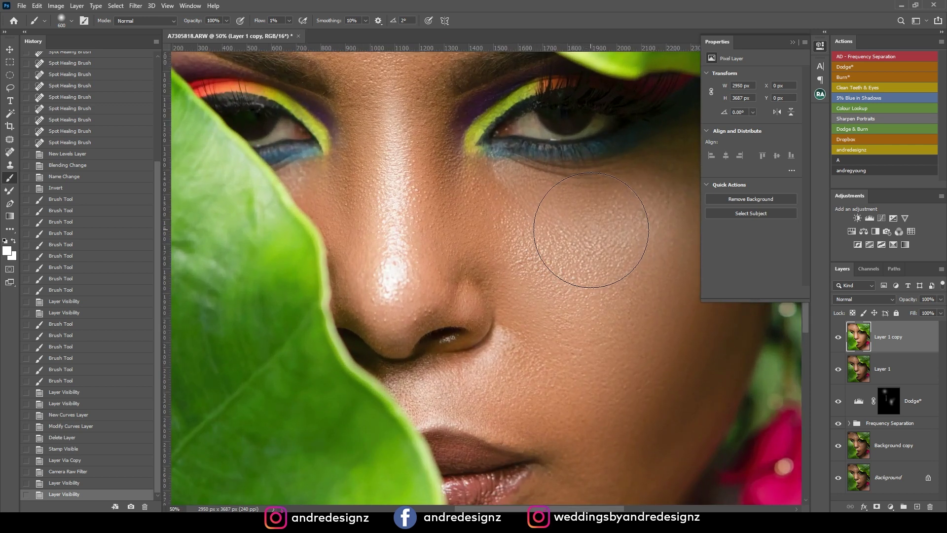
scroll(582, 233, down, 1)
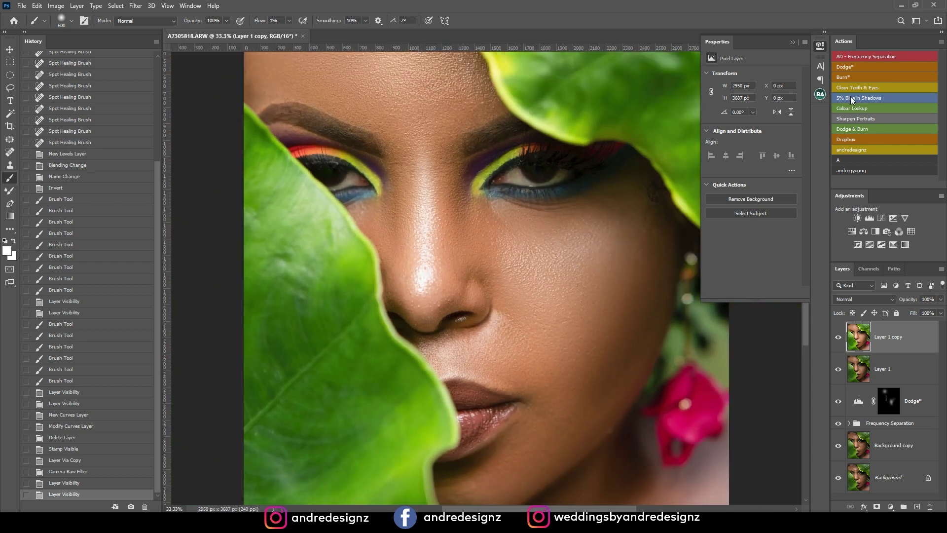
click(843, 86)
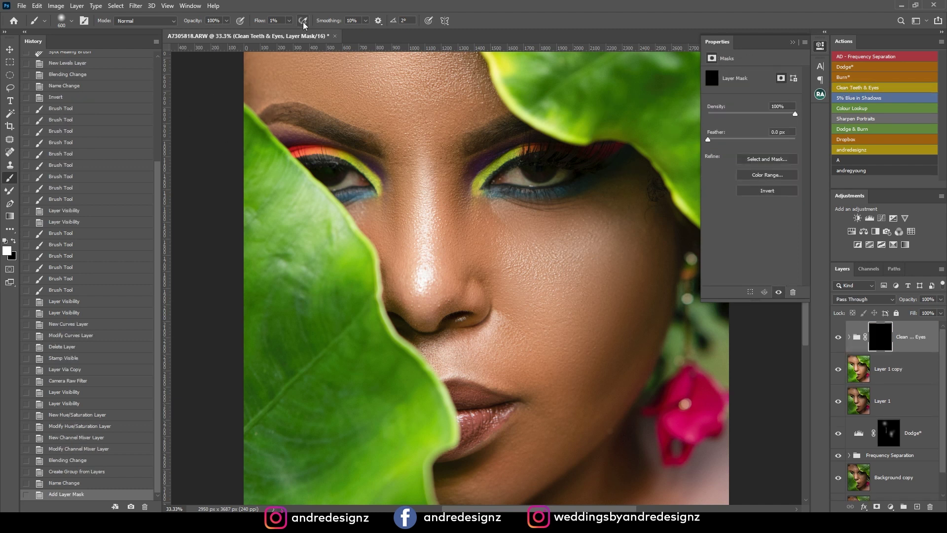
click(288, 21)
drag(303, 34, 309, 32)
Brighten the whites of both eyes on the Clean Teeth & Eyes mask with the brush reduced to 80
key(bracketleft)
key(bracketleft)
key(bracketleft)
key(bracketleft)
key(bracketleft)
key(bracketleft)
key(bracketleft)
key(bracketleft)
key(bracketleft)
key(bracketleft)
mouse_move(516, 175)
mouse_down()
mouse_move(545, 185)
mouse_move(558, 179)
mouse_up()
drag(334, 188, 359, 176)
drag(566, 178, 559, 177)
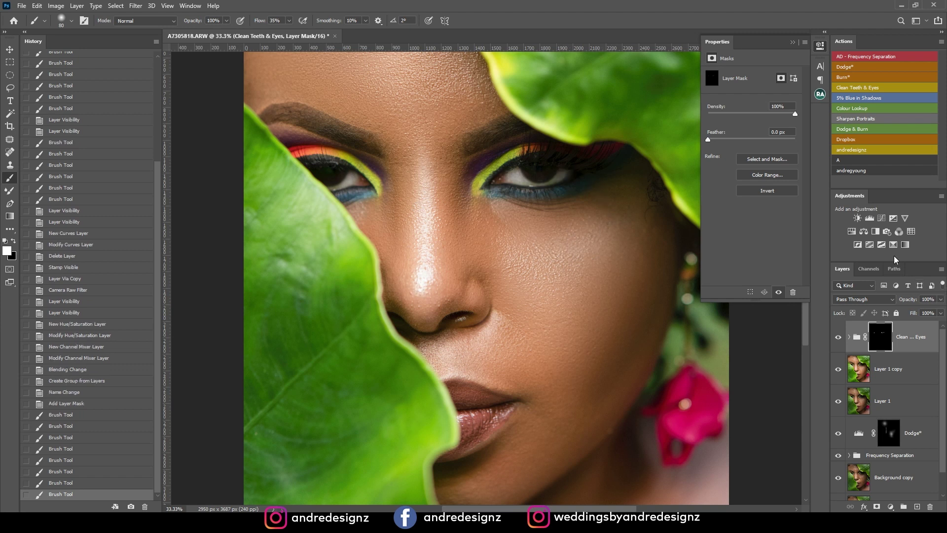
Add a Curves adjustment layer that lifts the midtones and invert its mask to black
click(878, 218)
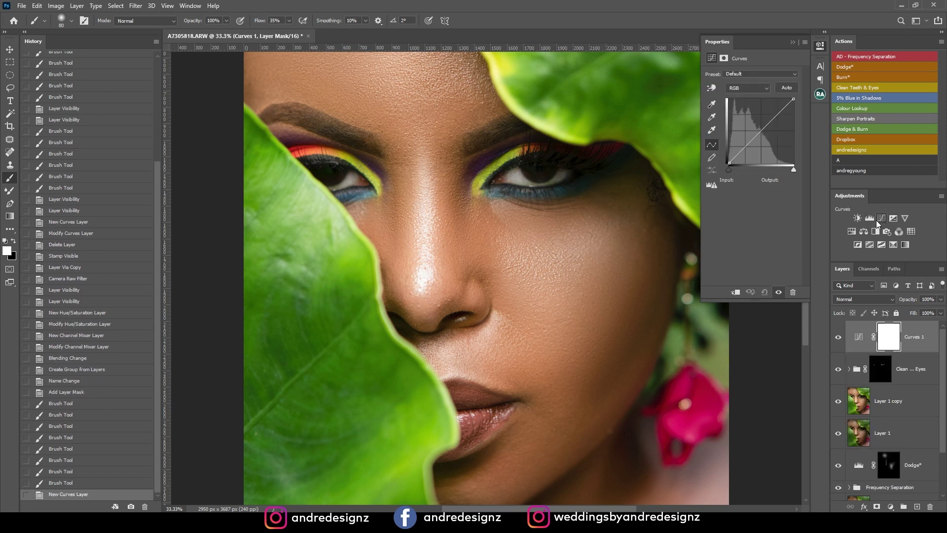
drag(763, 133, 756, 124)
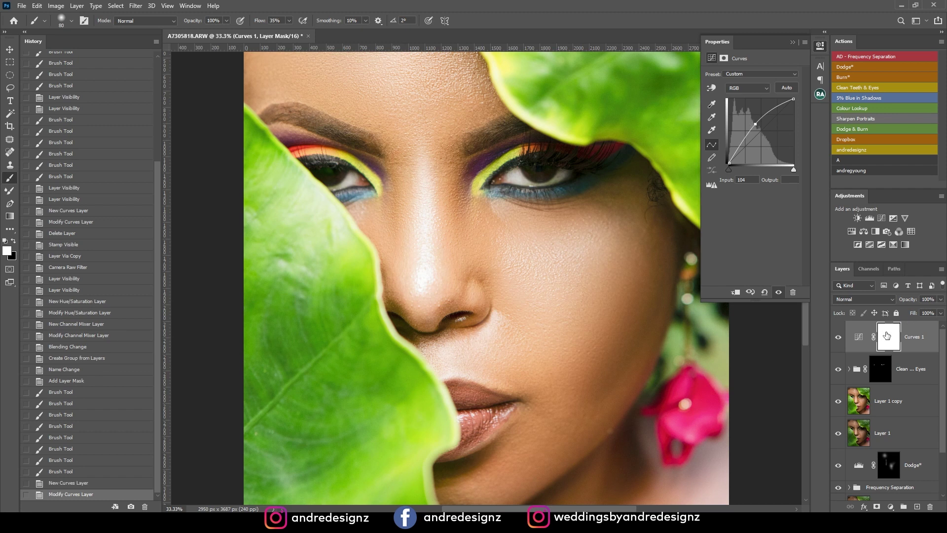
click(889, 339)
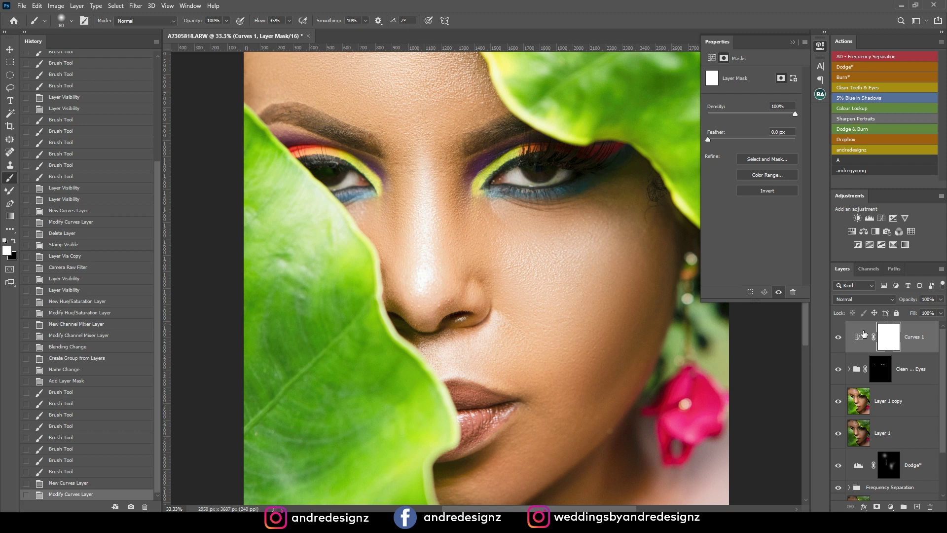
key(ctrl+i)
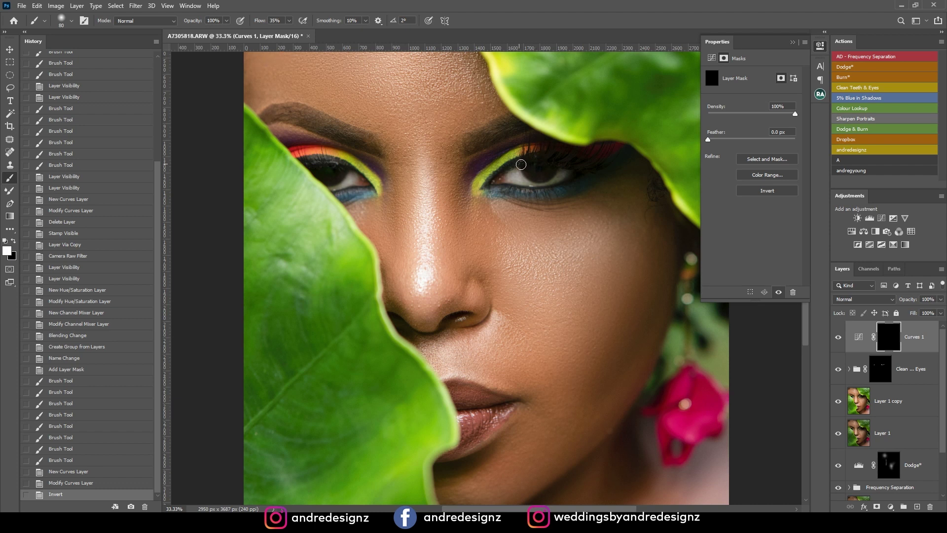
Lighten both eyes by painting on the Curves mask with the brush enlarged to 90
key(bracketright)
drag(530, 172, 555, 170)
mouse_move(379, 187)
mouse_down()
mouse_move(318, 178)
mouse_move(340, 176)
mouse_up()
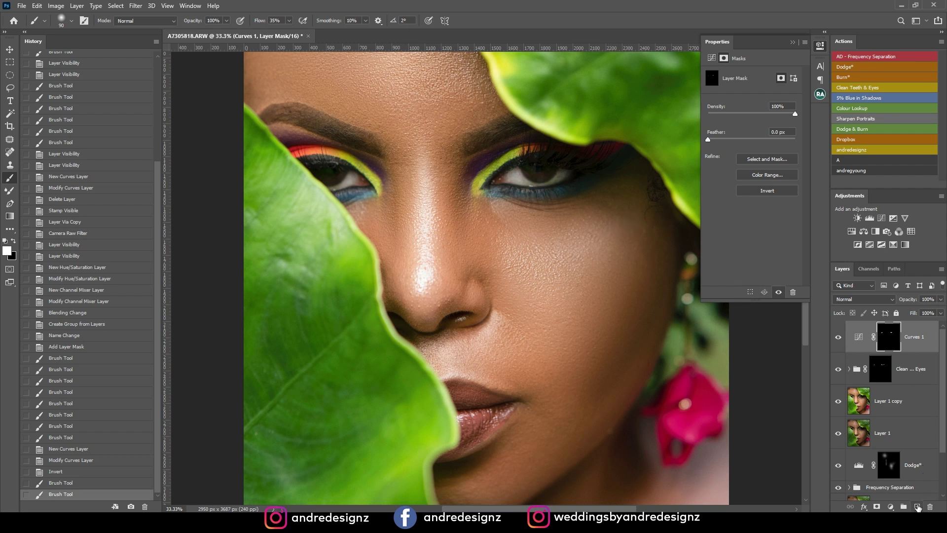
Add a new layer above the Curves layer, try a white brush dab on the fully exposed eye, and undo the dab
click(916, 507)
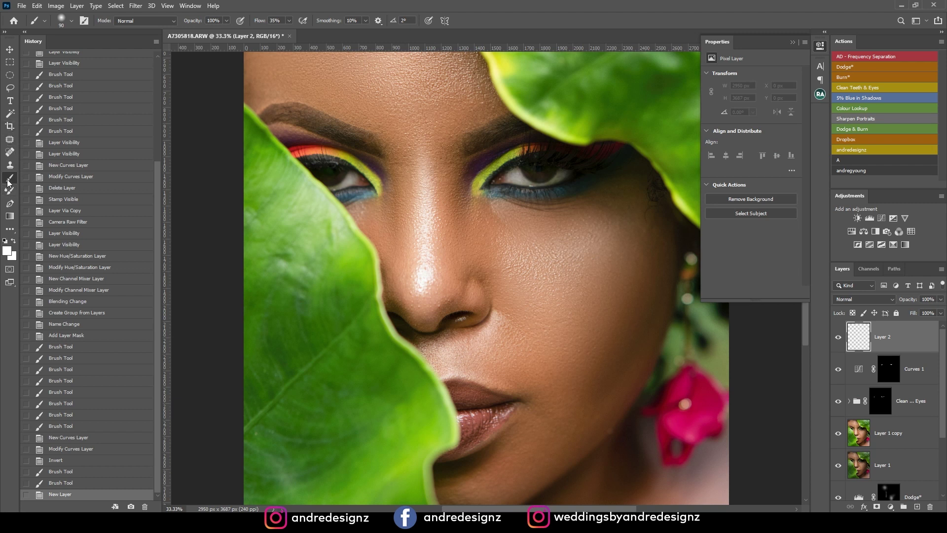
click(533, 171)
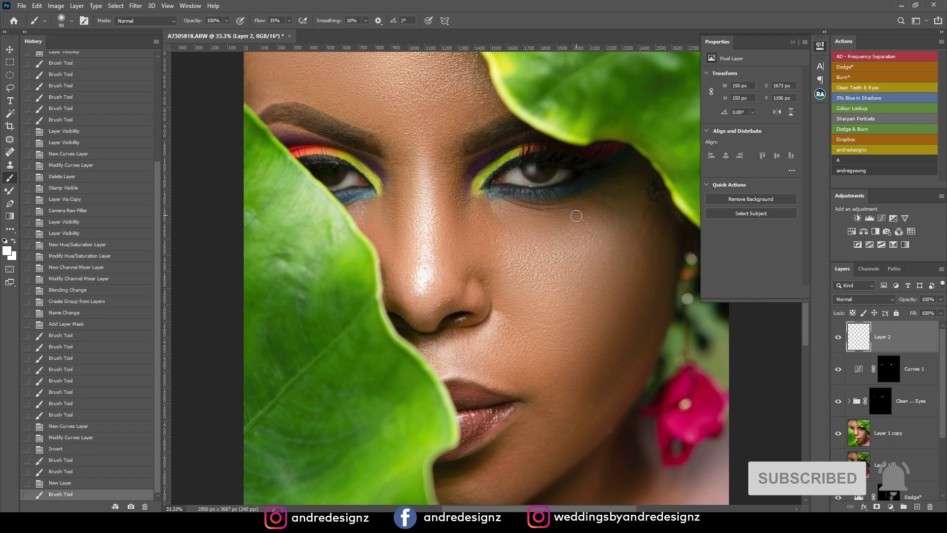
key(ctrl+z)
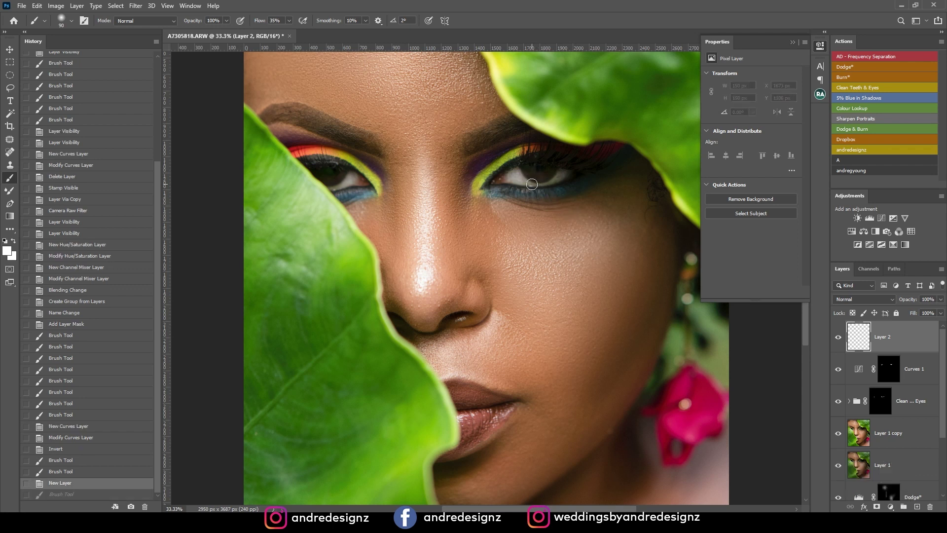
click(9, 88)
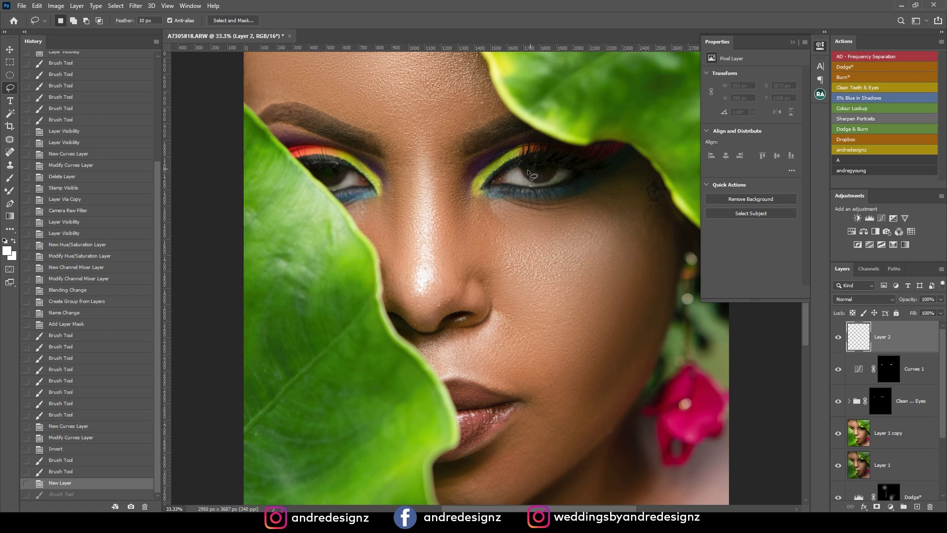
drag(534, 171, 533, 173)
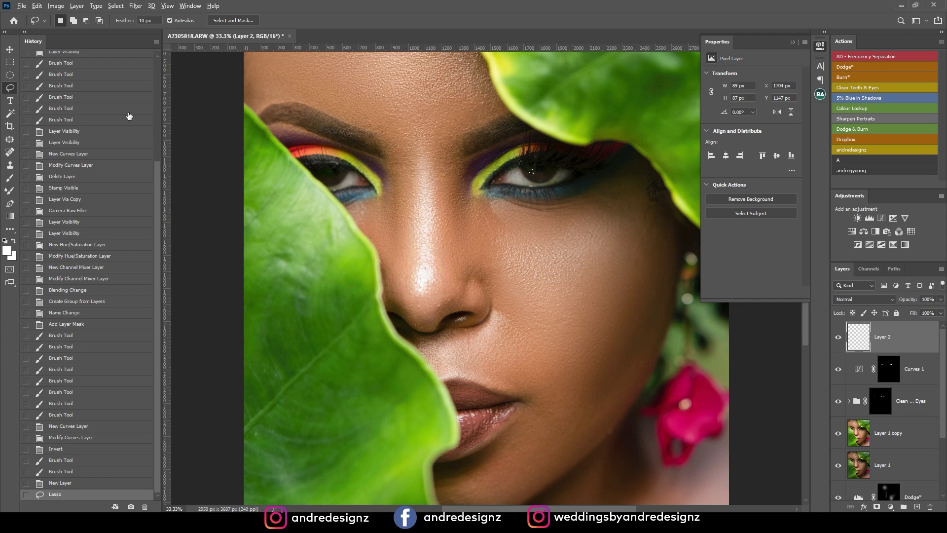
key(alt+BackSpace)
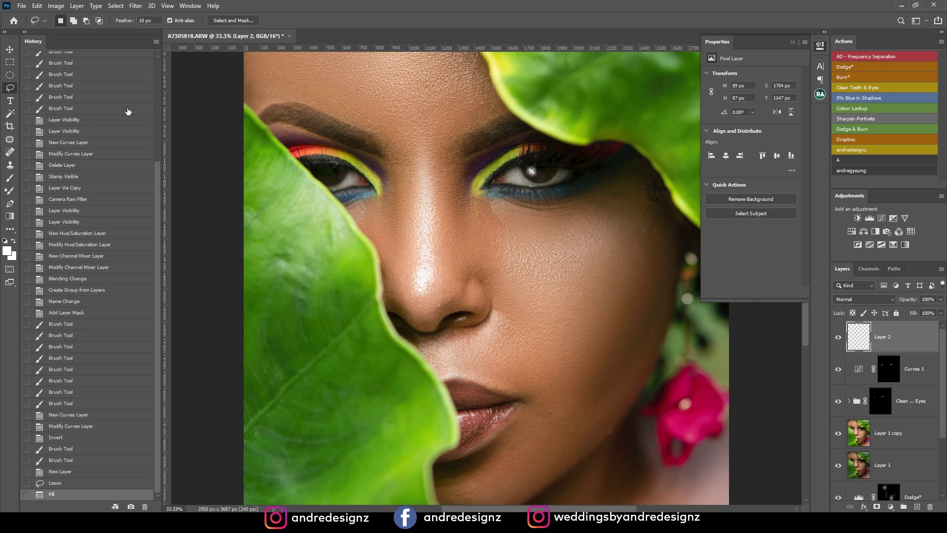
key(ctrl+z)
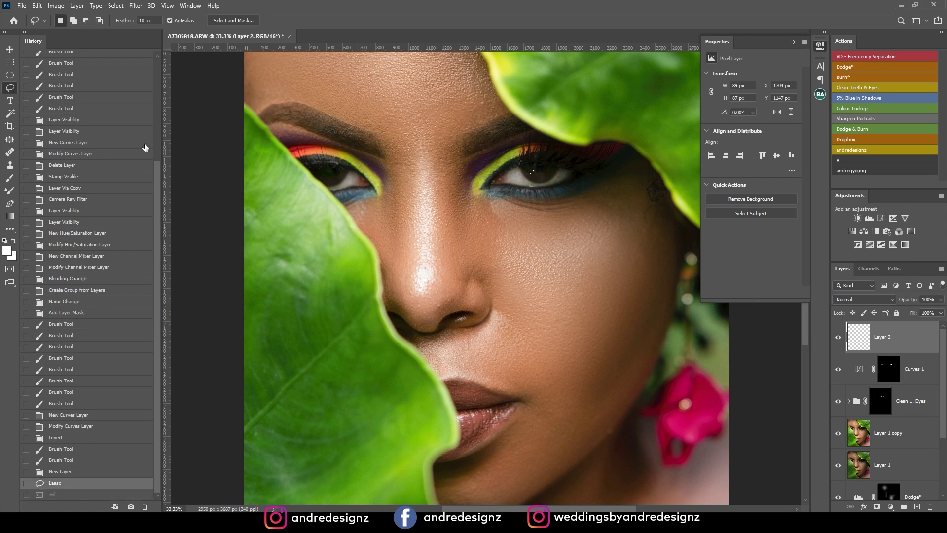
click(9, 178)
click(72, 21)
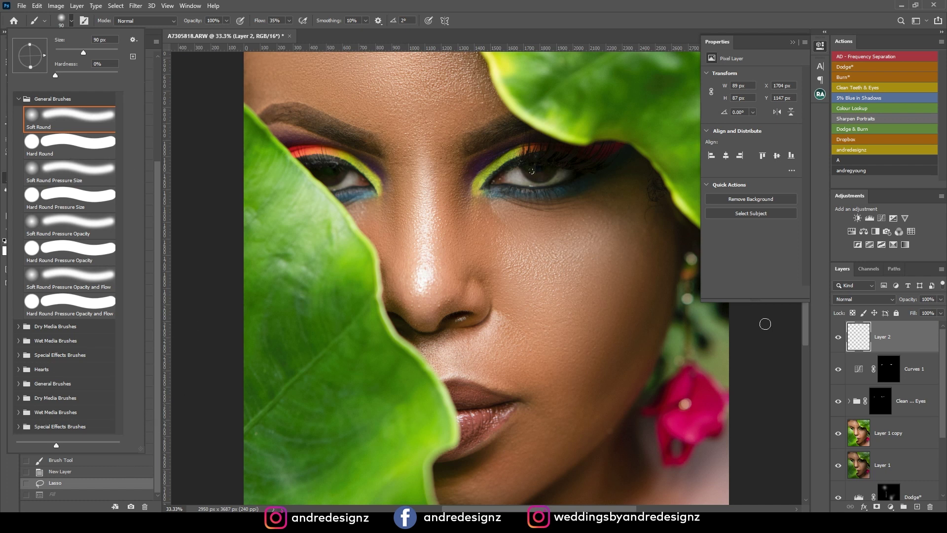
click(891, 339)
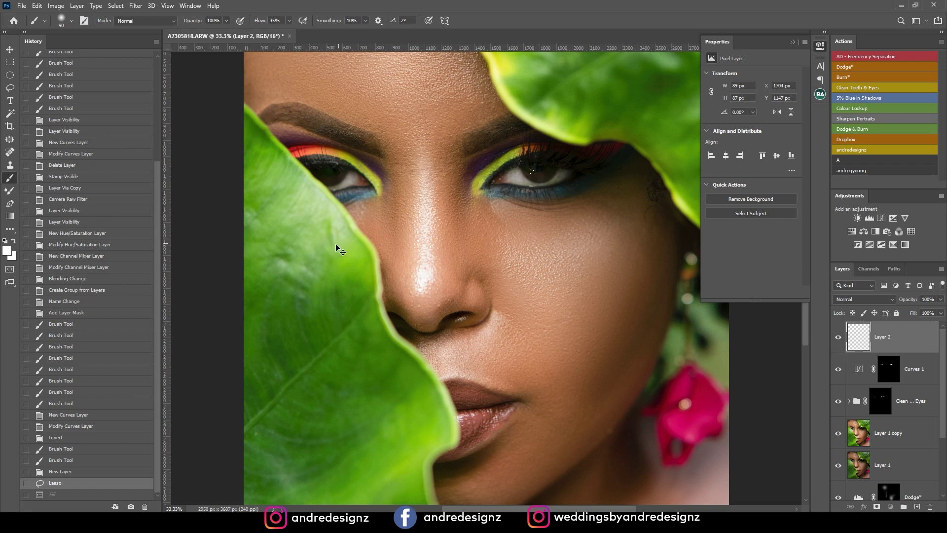
key(ctrl+z)
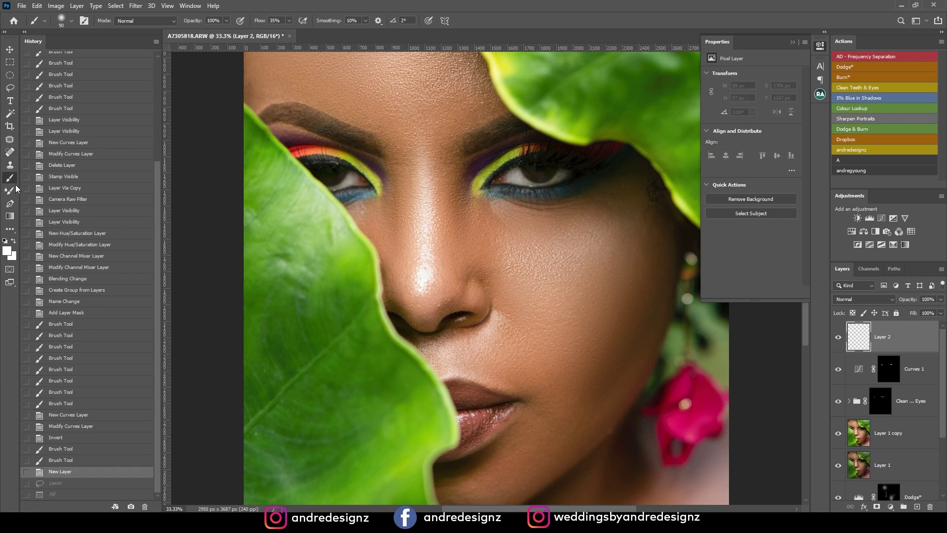
Draw a small closed Pen path about 36 by 39 px in the exposed eye's iris and make a selection from it
click(10, 204)
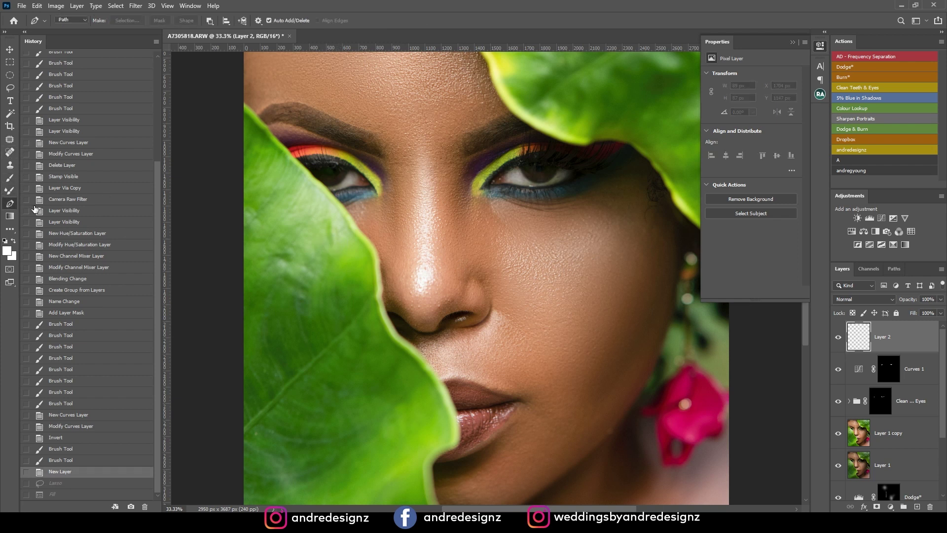
click(529, 170)
click(531, 169)
click(534, 171)
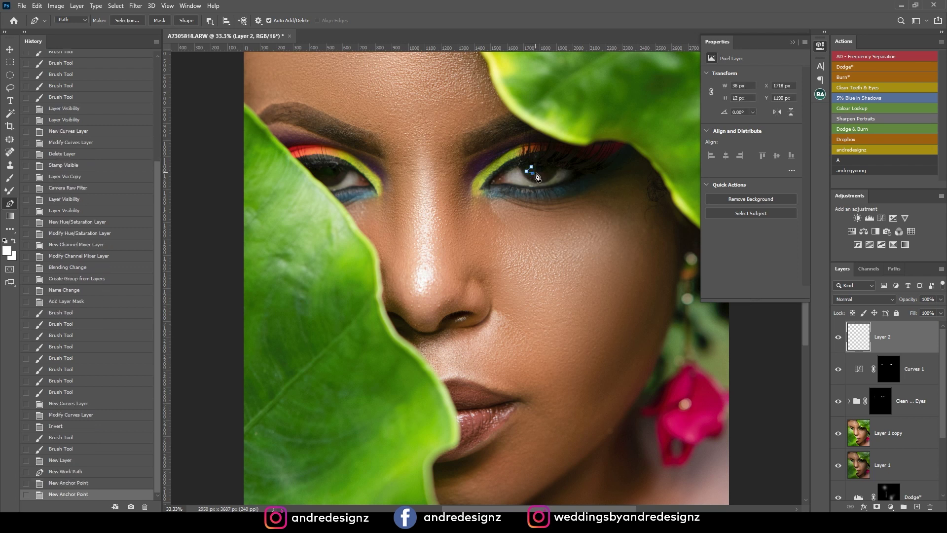
click(531, 170)
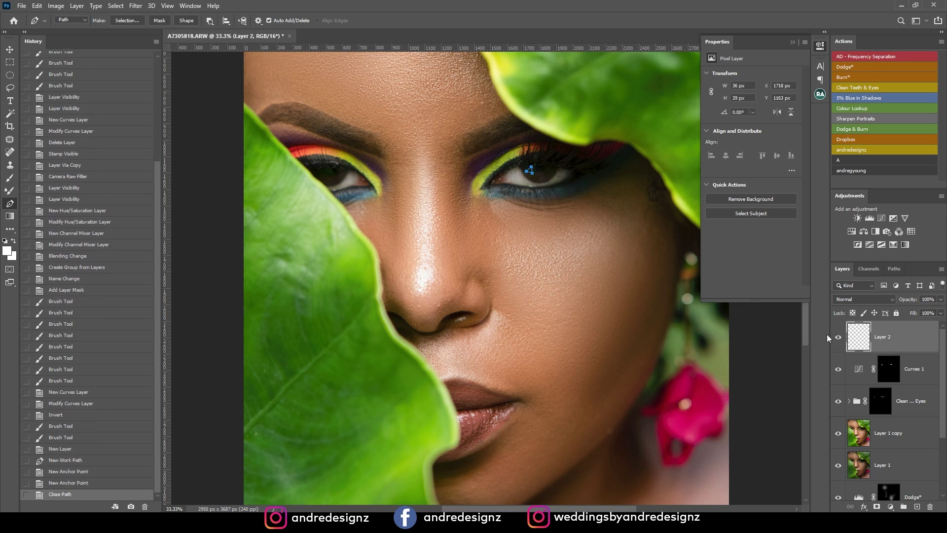
right_click(535, 177)
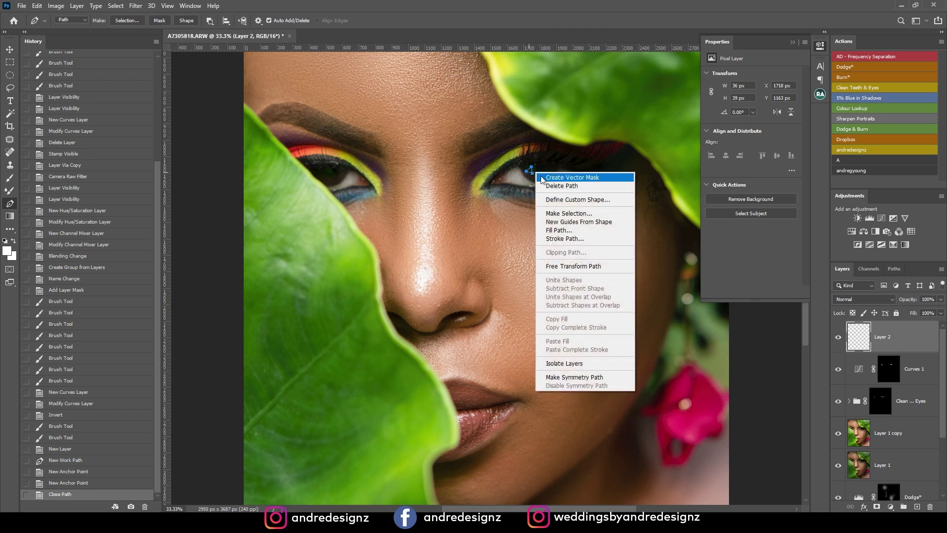
click(589, 214)
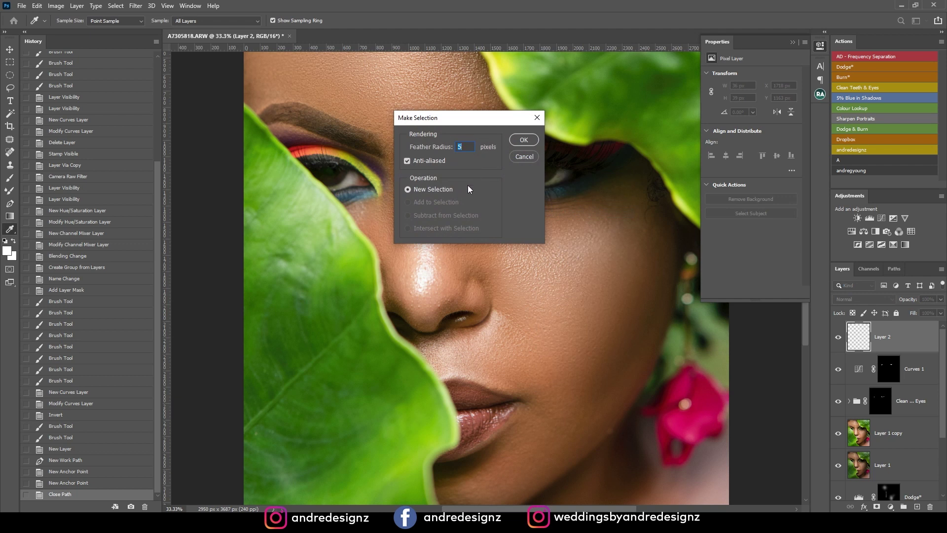
click(527, 144)
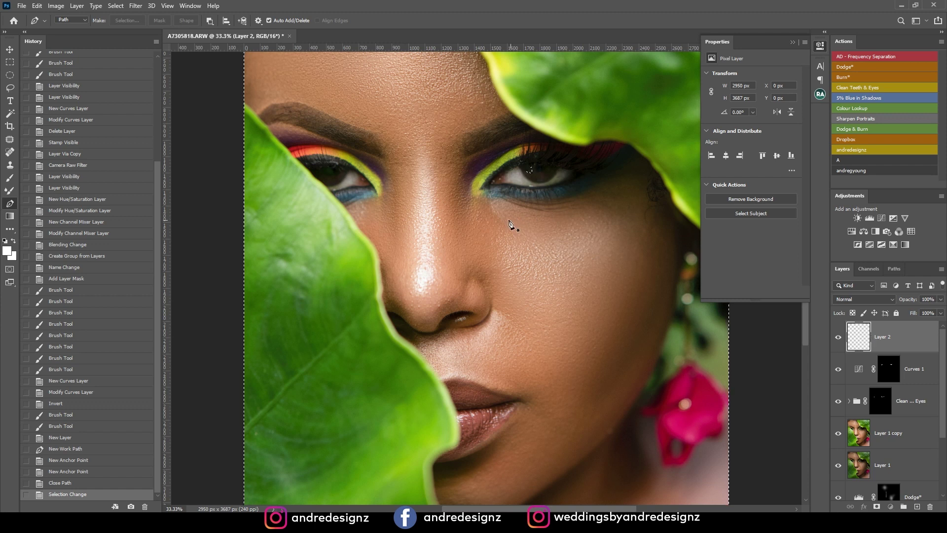
key(ctrl+minus)
key(ctrl+minus)
drag(438, 163, 448, 174)
key(ctrl+z)
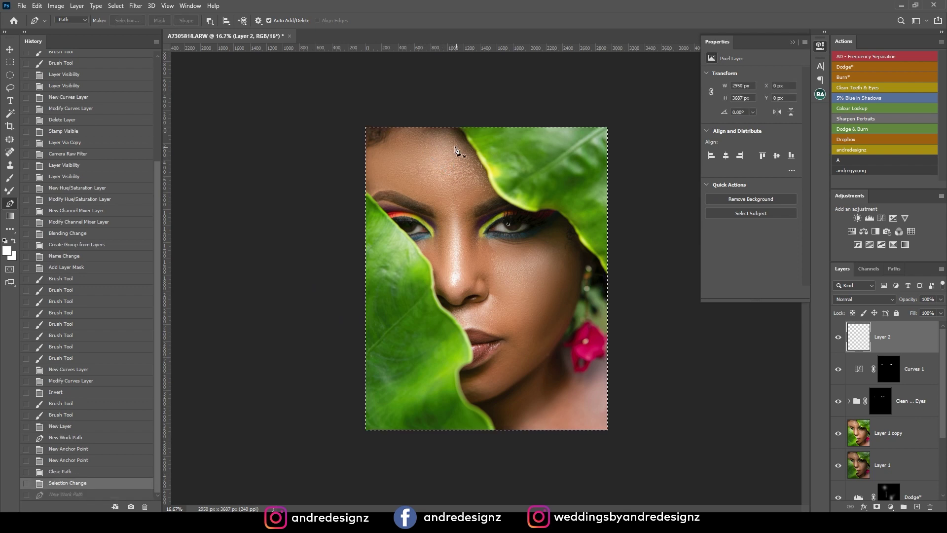
key(alt+BackSpace)
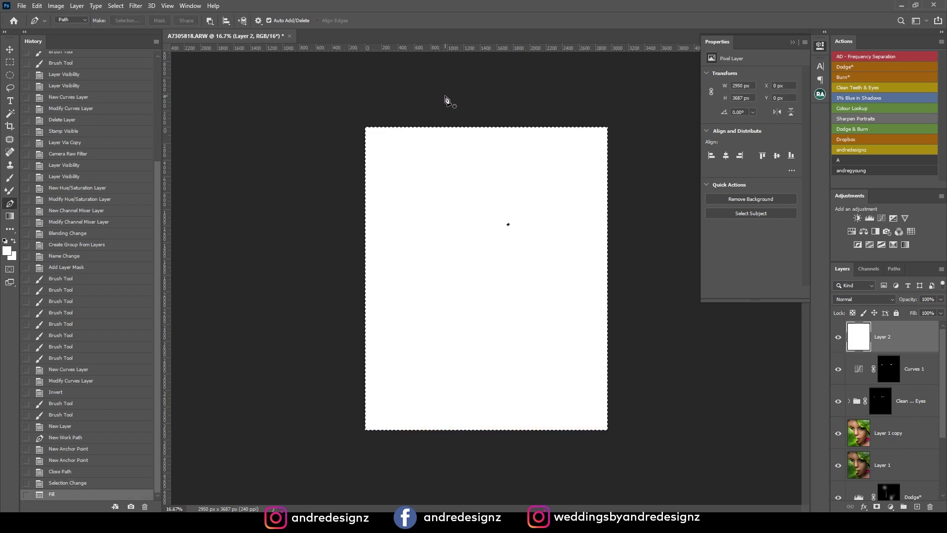
key(ctrl+z)
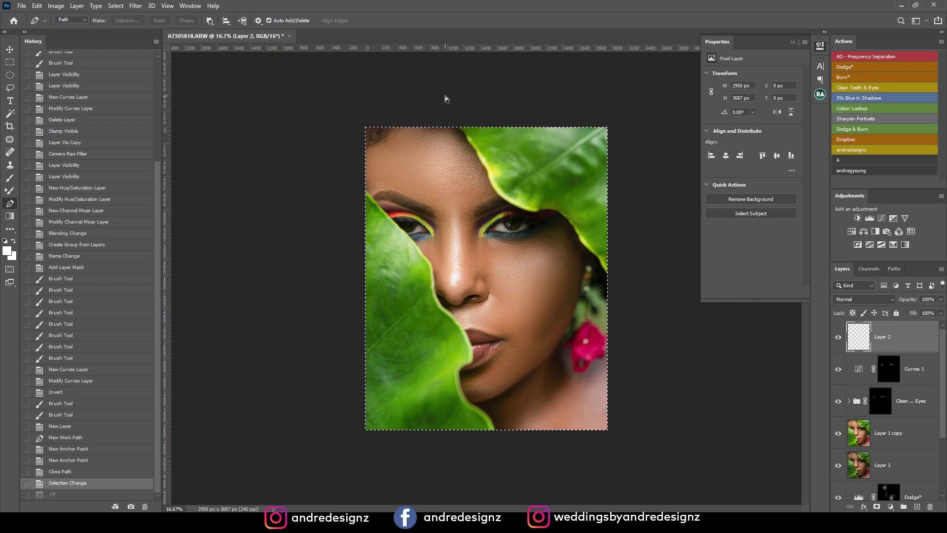
Invert the selection, fill the small catchlight shape on Layer 2 with white, and deselect
key(ctrl+shift+i)
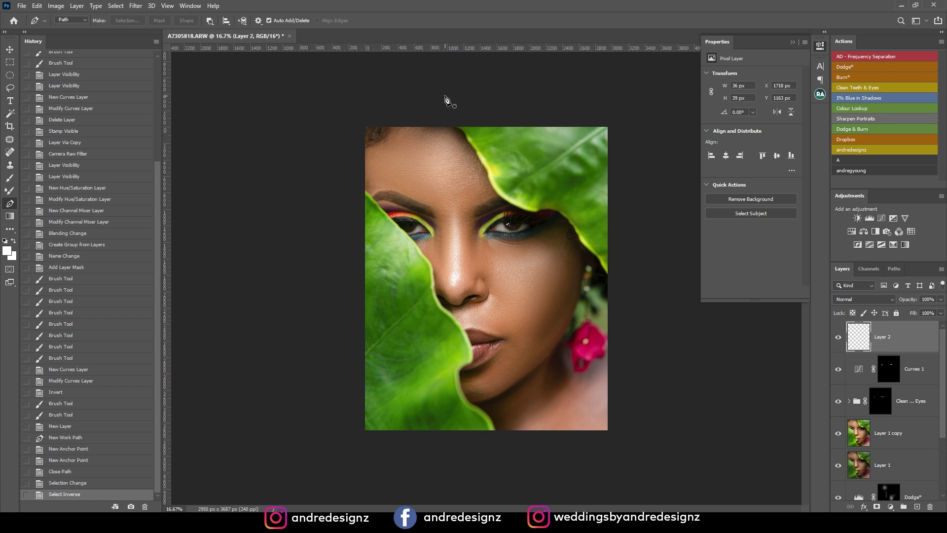
scroll(510, 199, up, 3)
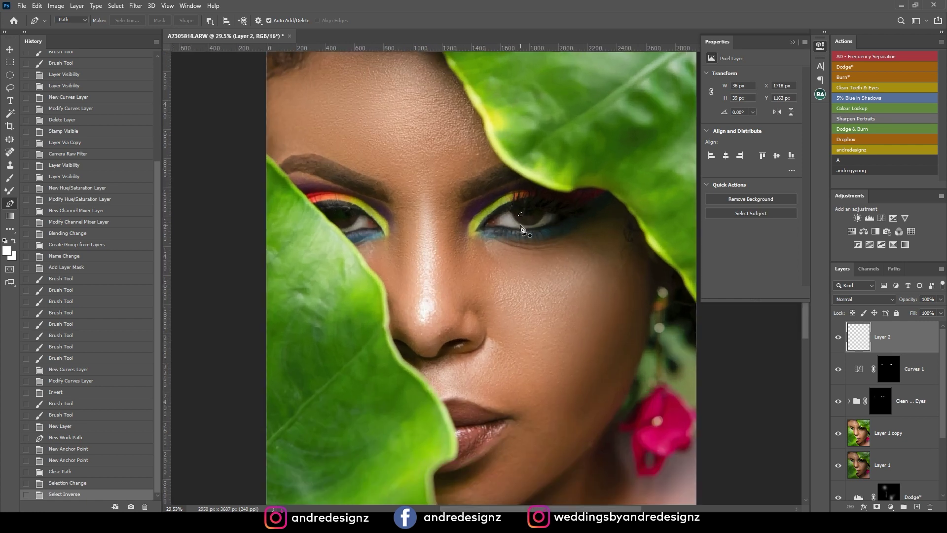
scroll(513, 227, down, 2)
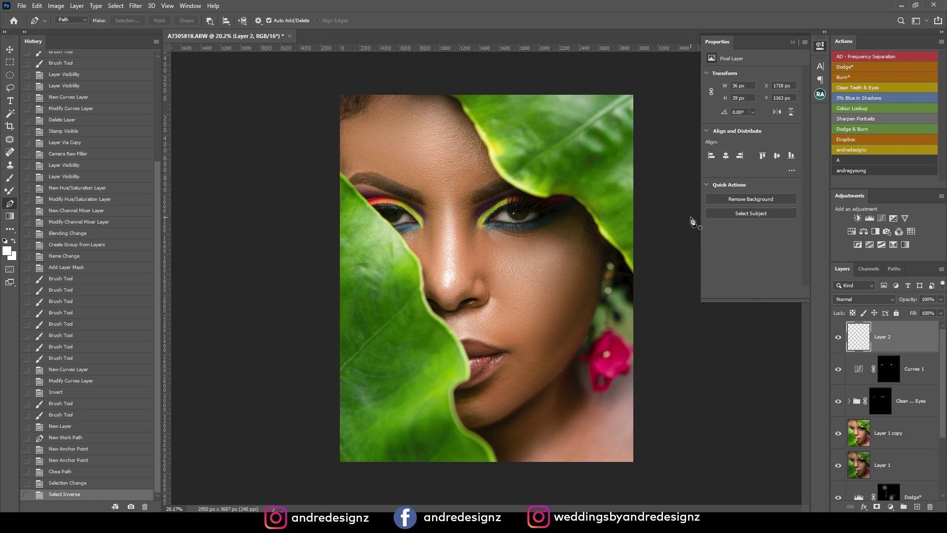
key(alt+BackSpace)
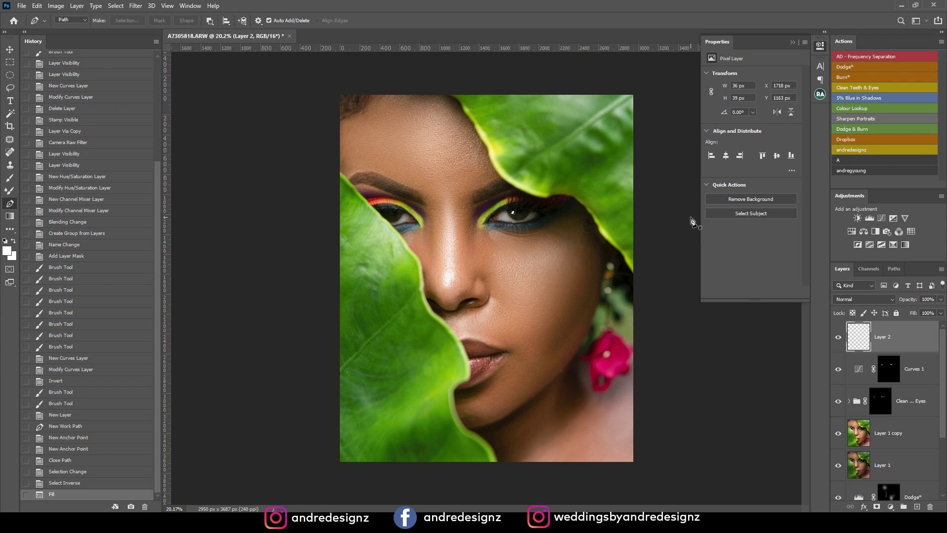
scroll(556, 213, up, 4)
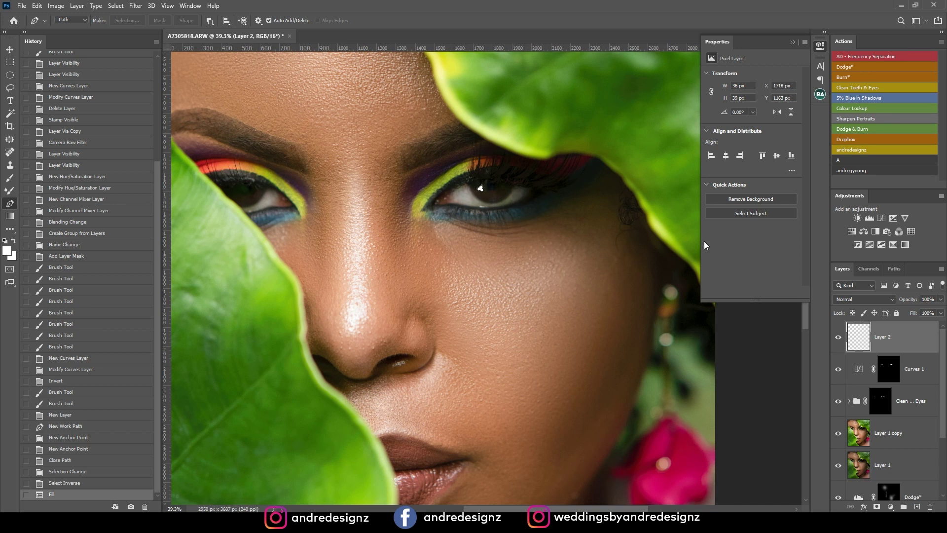
key(ctrl+d)
scroll(513, 197, down, 4)
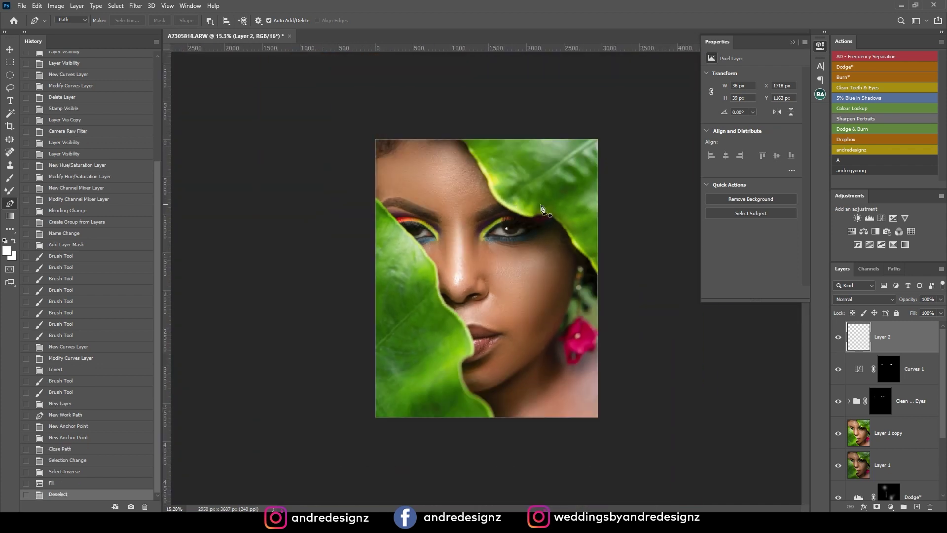
Lower the opacity of the catchlight layer, Layer 2, to 41%
scroll(537, 237, up, 1)
click(940, 300)
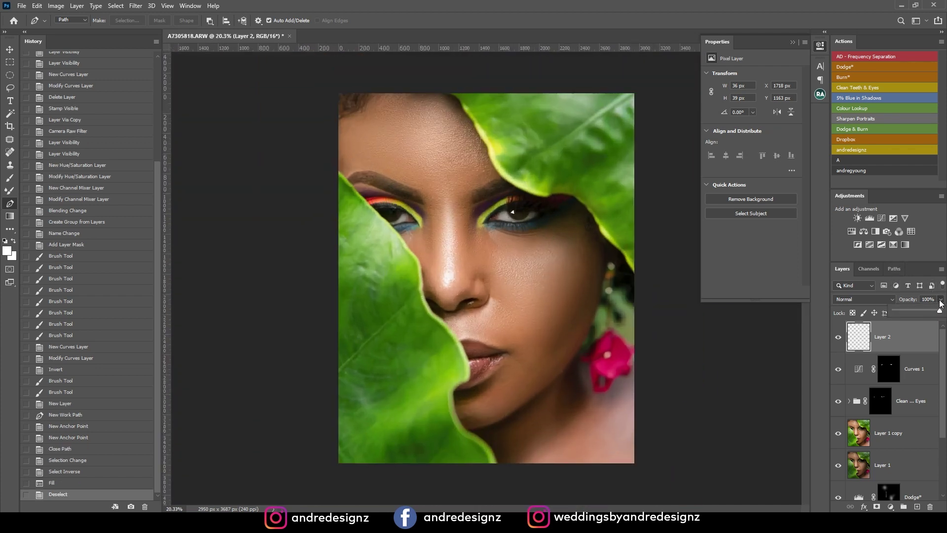
click(922, 311)
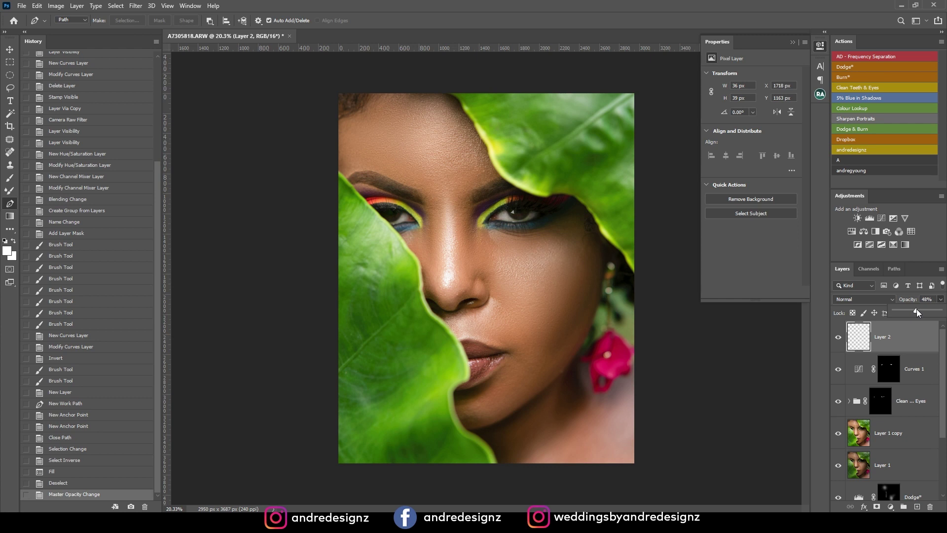
scroll(621, 289, down, 3)
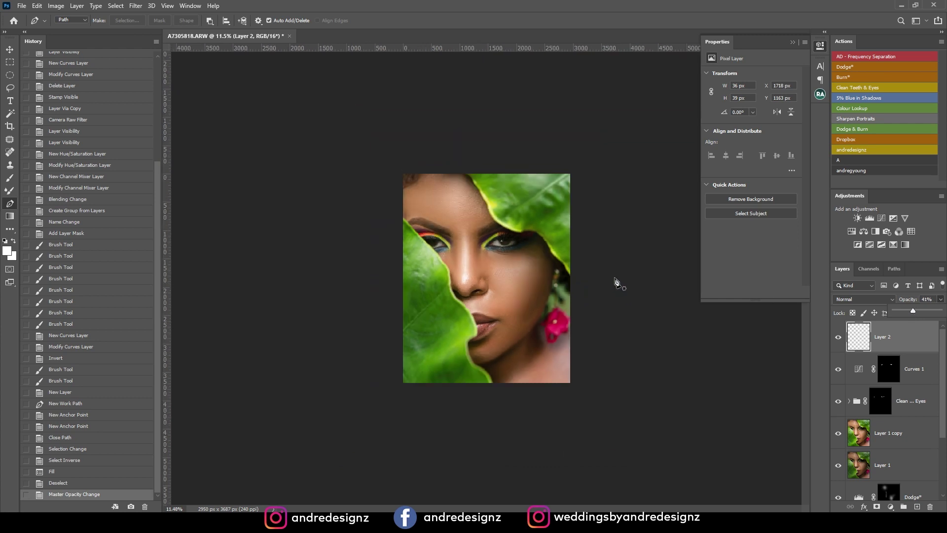
scroll(615, 281, up, 2)
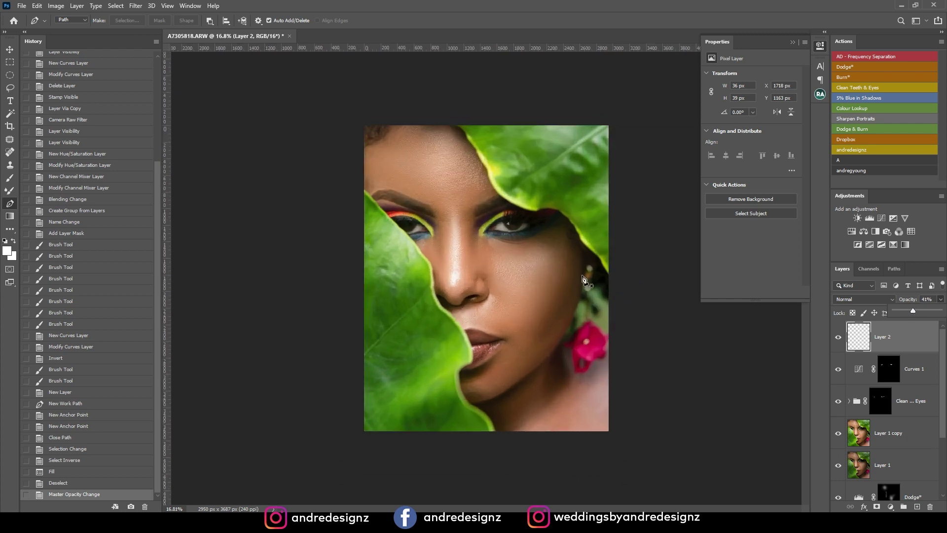
Soften the catchlight on Layer 2 with a Gaussian Blur of 4.6 pixels radius
click(912, 343)
scroll(522, 247, up, 3)
click(135, 6)
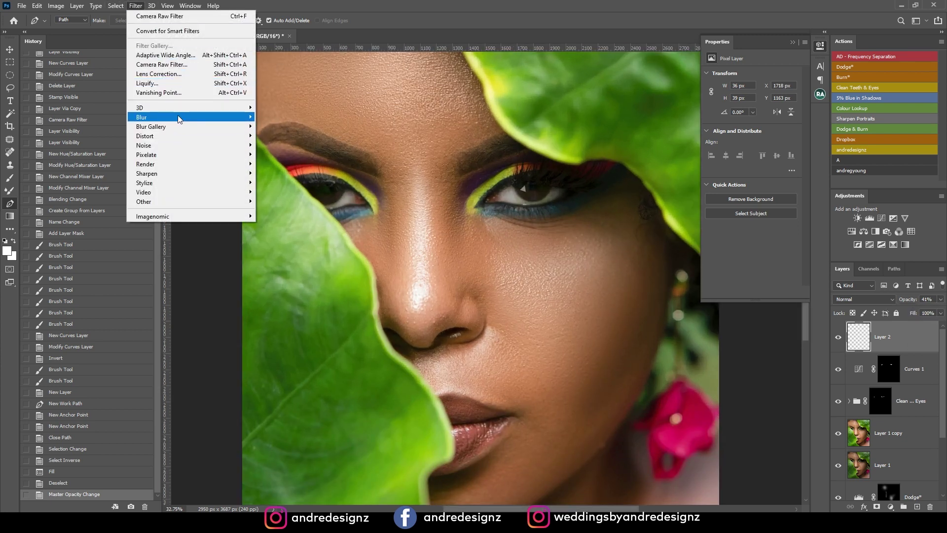
mouse_move(177, 117)
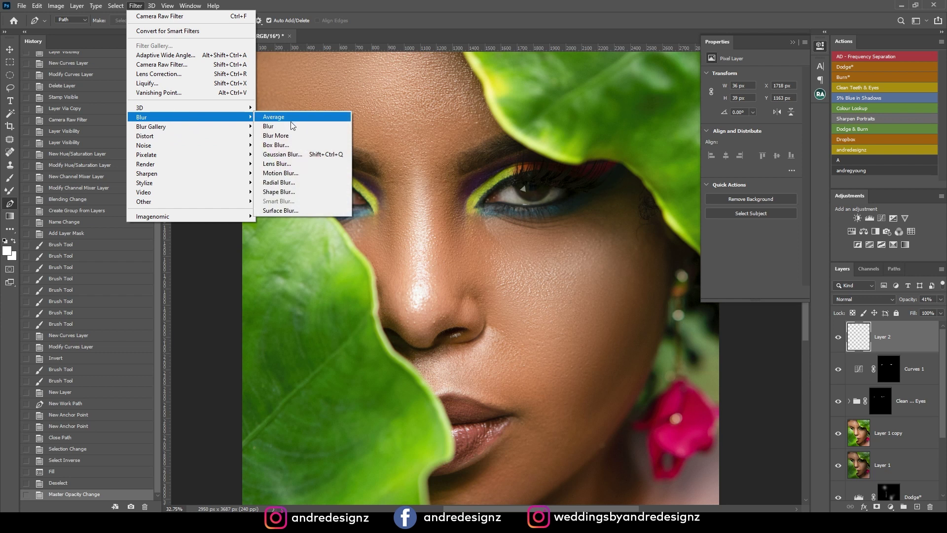
click(302, 154)
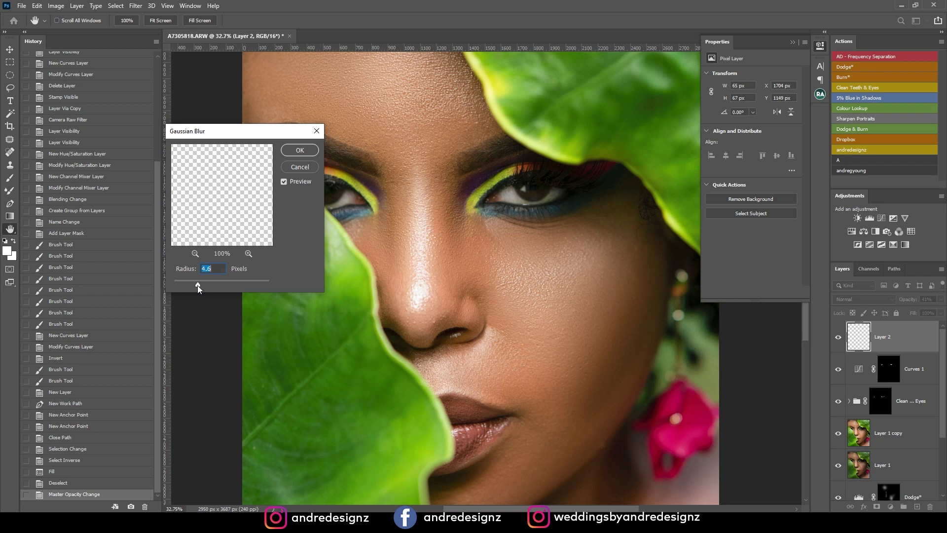
click(300, 150)
key(p)
alt+scroll(522, 210, down, 3)
alt+scroll(522, 210, down, 2)
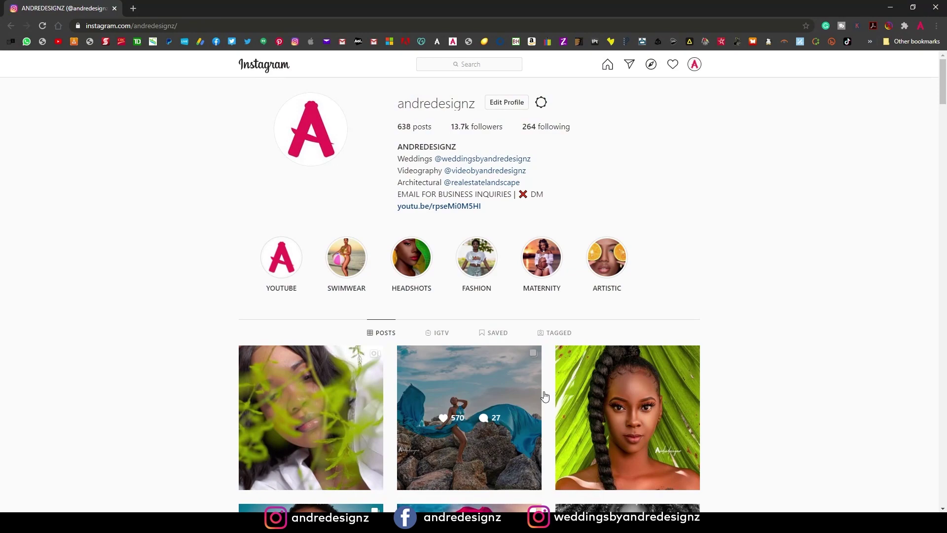
Switch to the Instagram profile in the browser, open the leaf portrait post, compare its first two images, and return to Photoshop
scroll(563, 381, down, 10)
scroll(563, 381, down, 15)
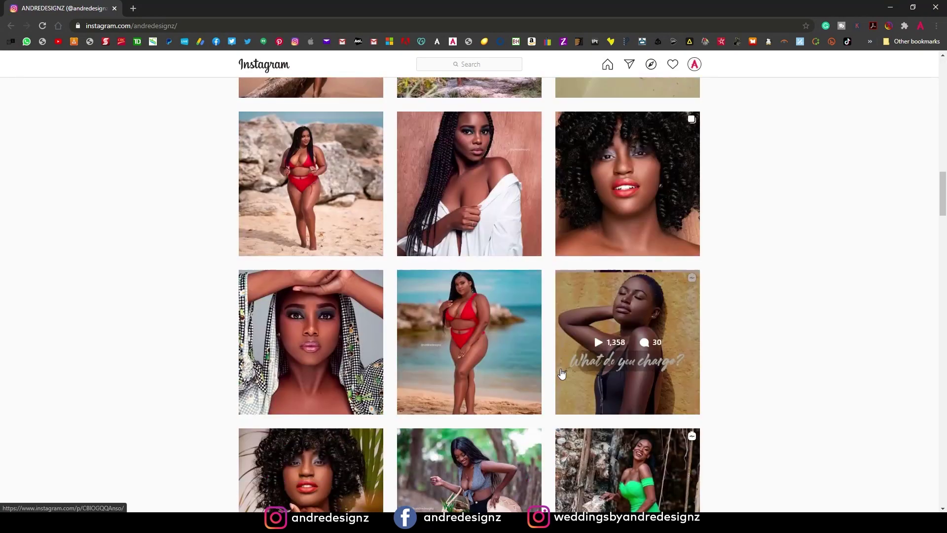
scroll(563, 374, up, 15)
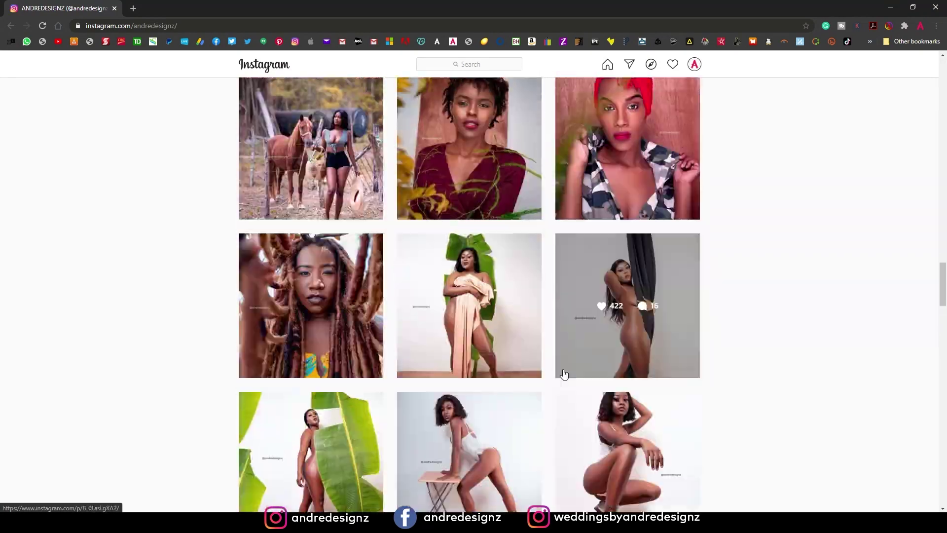
scroll(565, 373, up, 10)
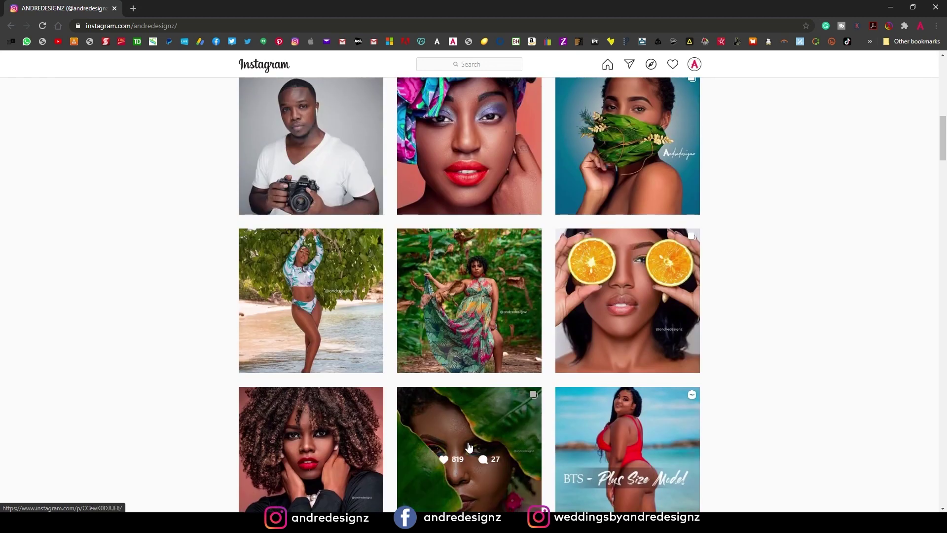
click(528, 390)
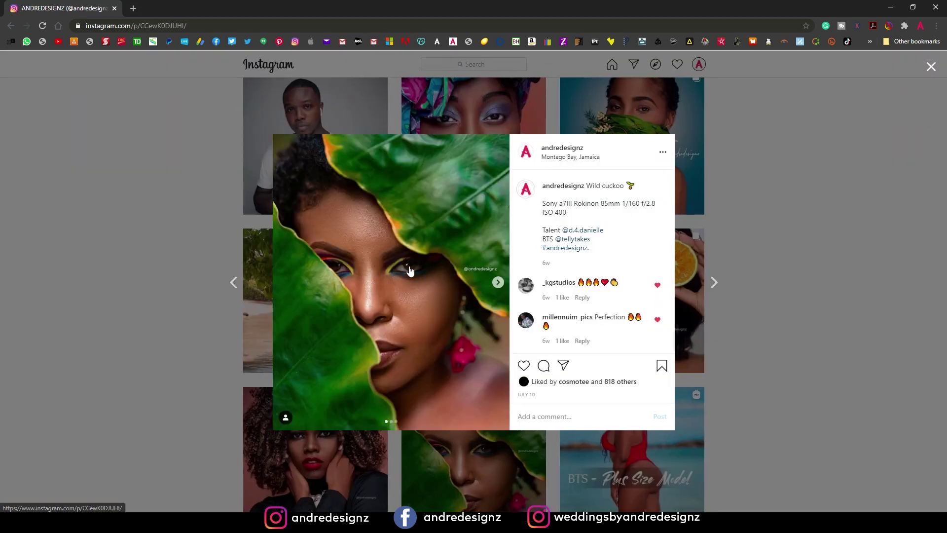
click(498, 282)
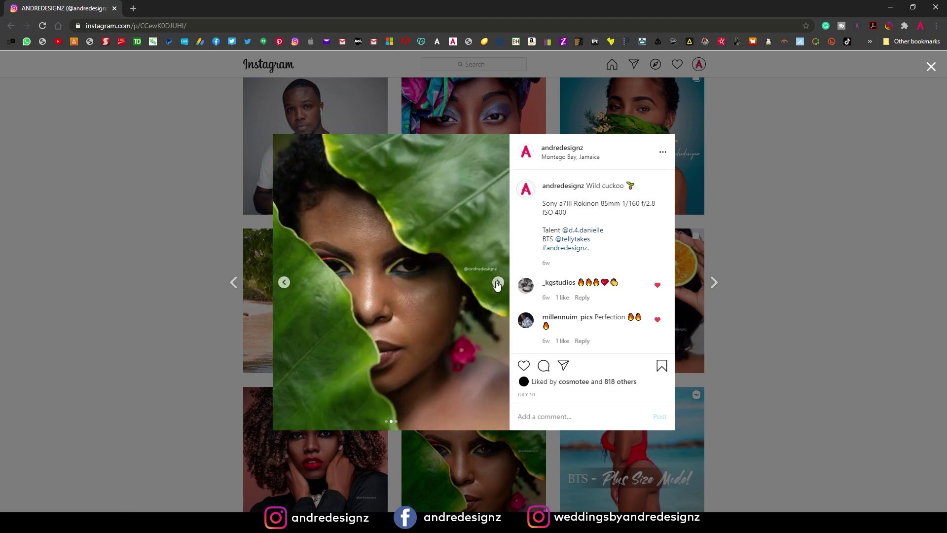
click(284, 282)
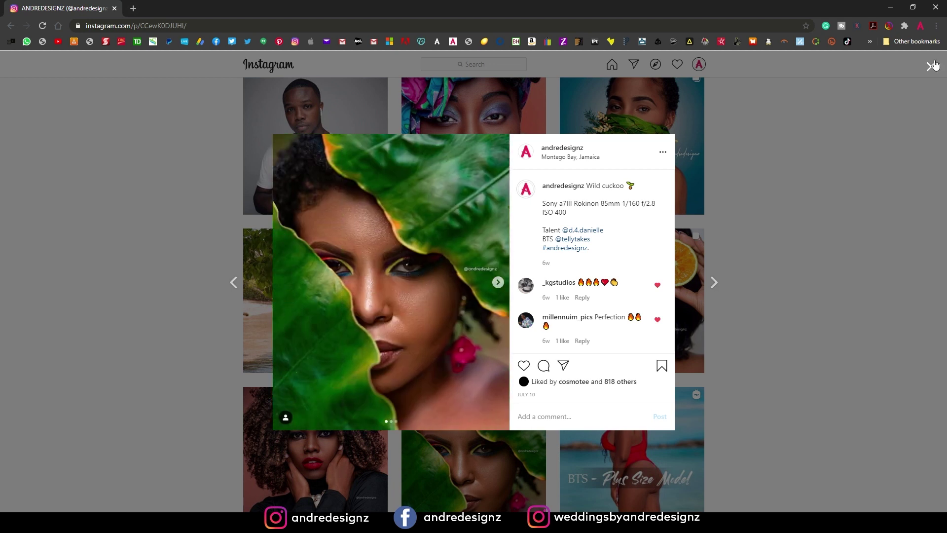
click(890, 7)
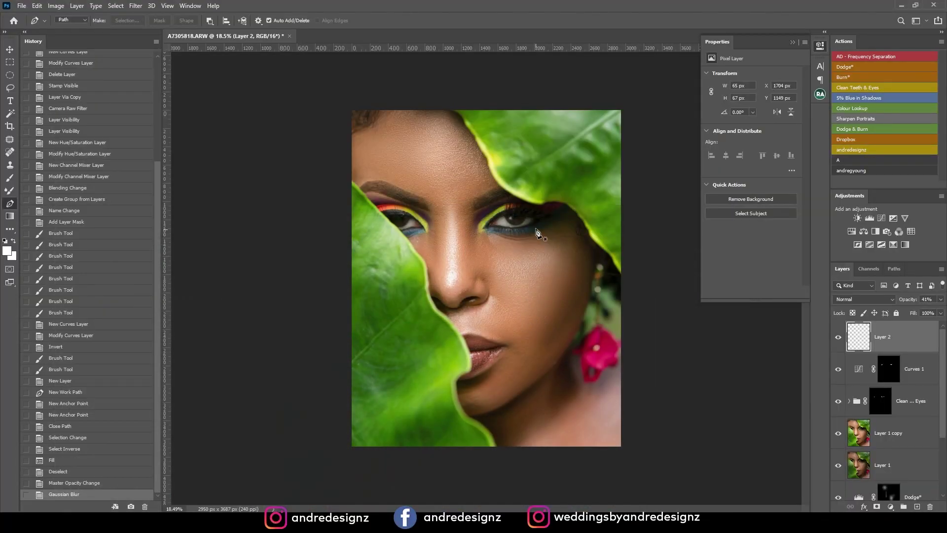
Duplicate the catchlight layer and move the copy onto the iris of the eye partly covered by the leaf
scroll(540, 234, up, 5)
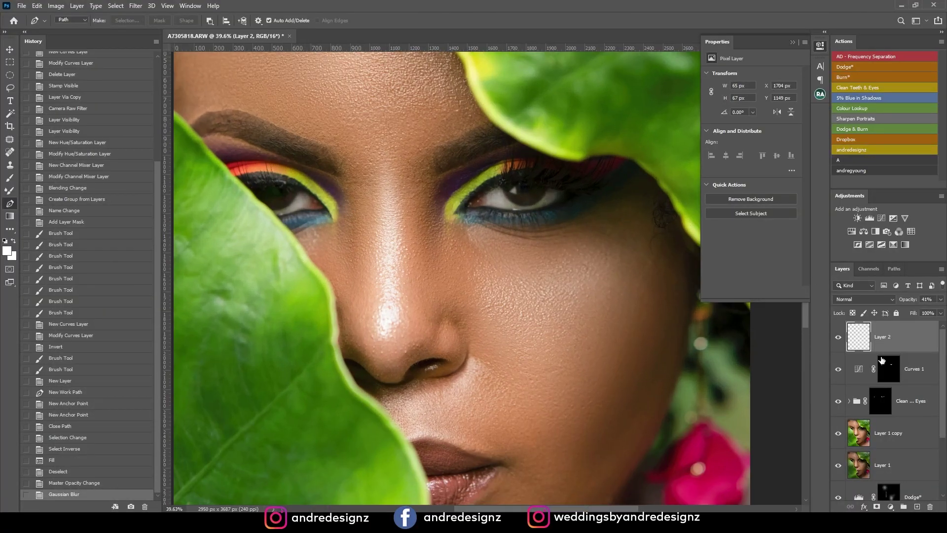
key(ctrl+j)
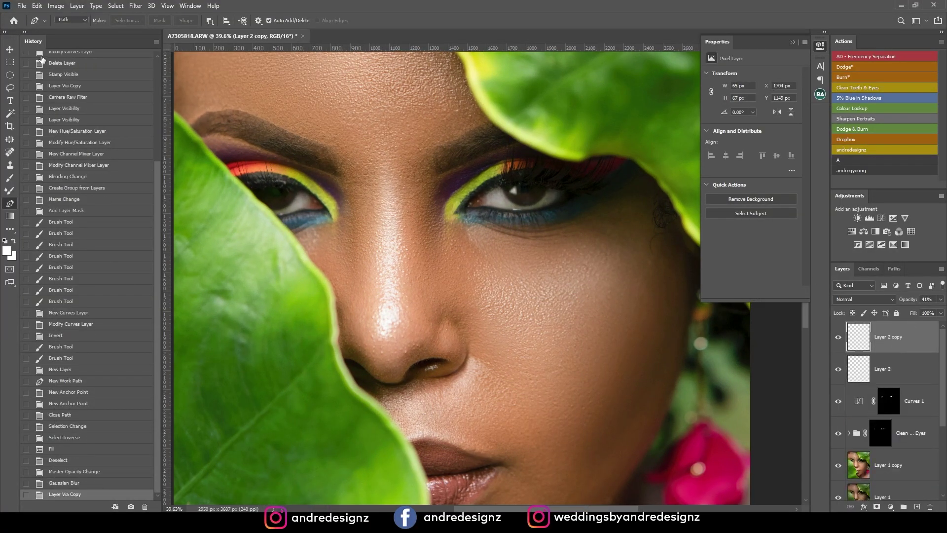
key(v)
drag(539, 209, 285, 191)
scroll(418, 238, down, 6)
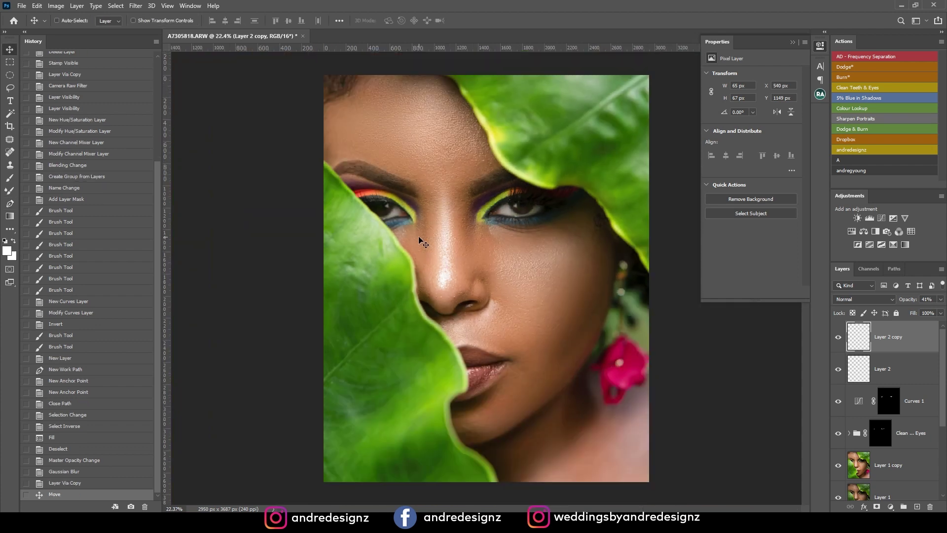
Reduce the opacity of the copied catchlight layer, Layer 2 copy, to 20%
scroll(612, 242, up, 2)
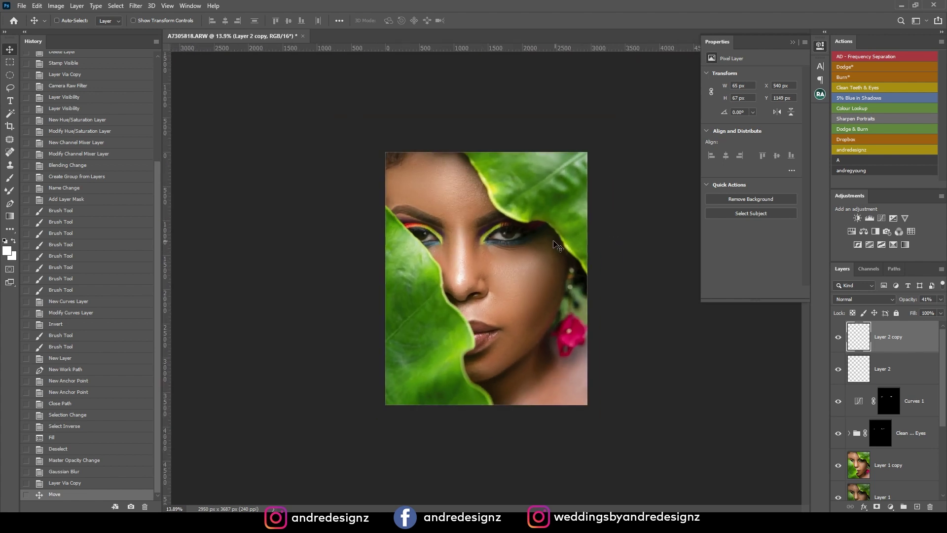
click(940, 300)
drag(918, 310, 909, 310)
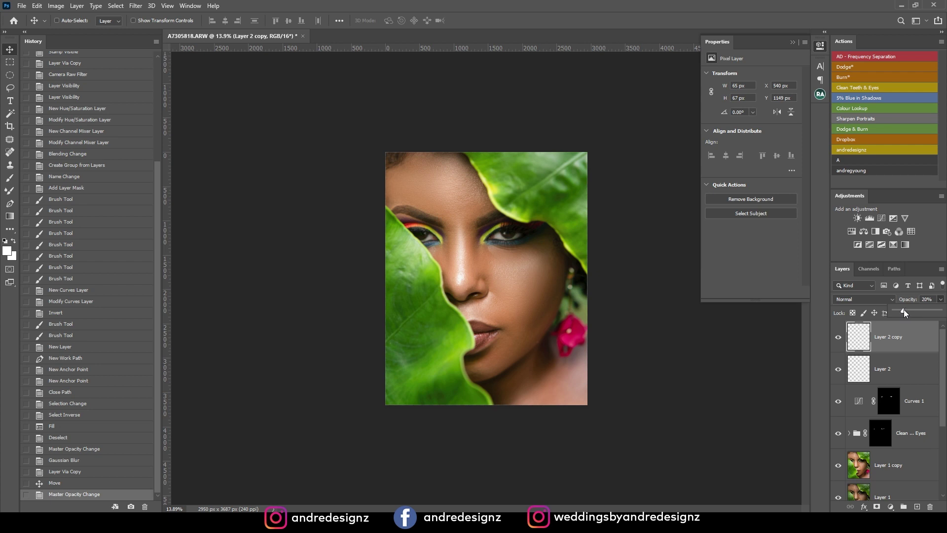
Lower the opacity of the original catchlight layer, Layer 2, to 23%
click(906, 378)
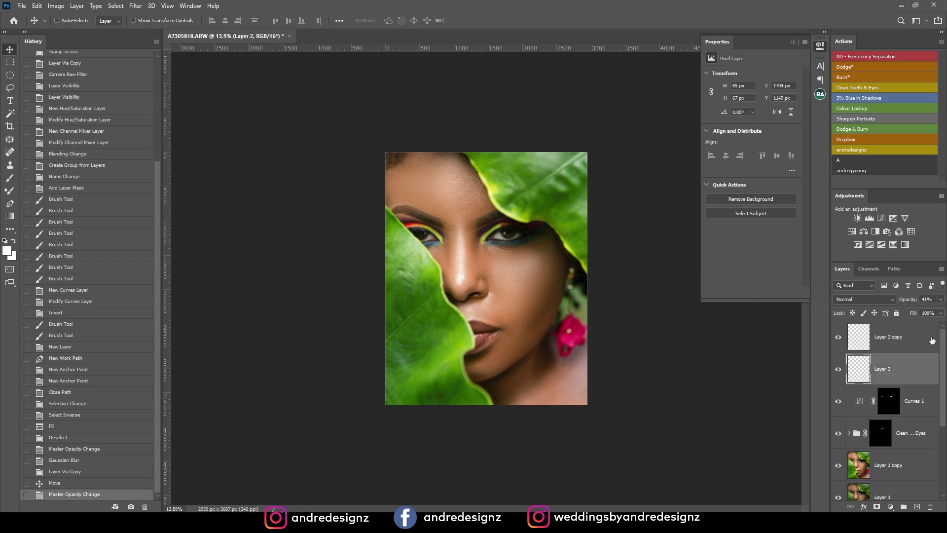
click(942, 299)
drag(912, 309, 907, 309)
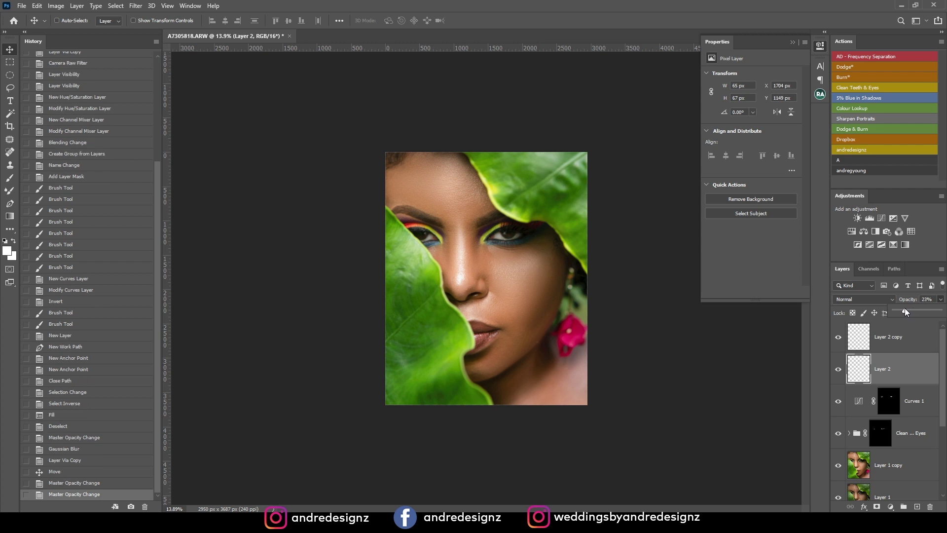
click(408, 253)
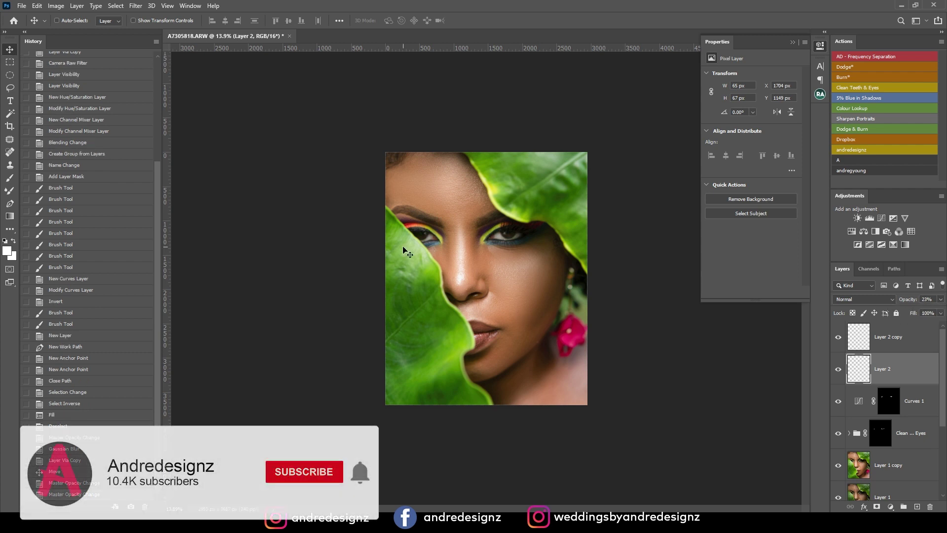
scroll(408, 253, up, 3)
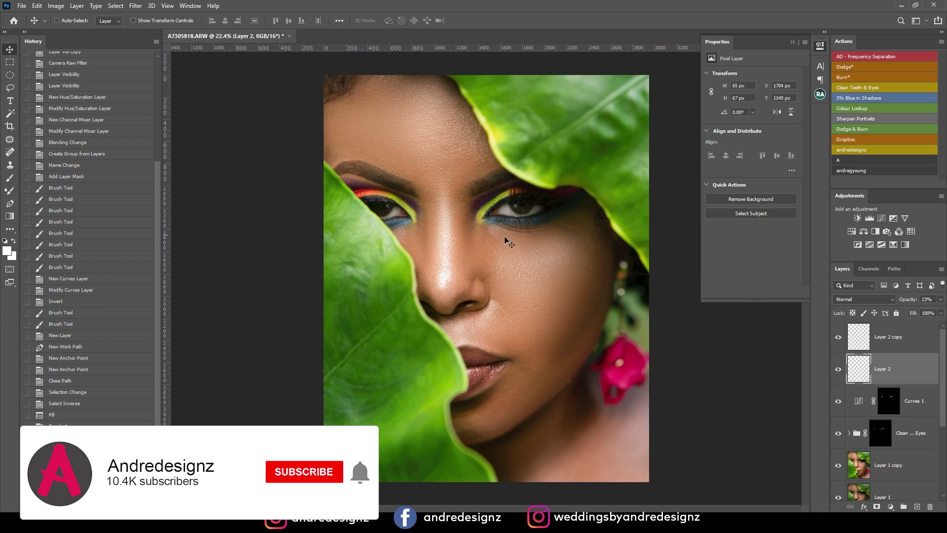
Stamp all visible layers into a new layer above Layer 2 copy and duplicate the stamped layer
click(912, 338)
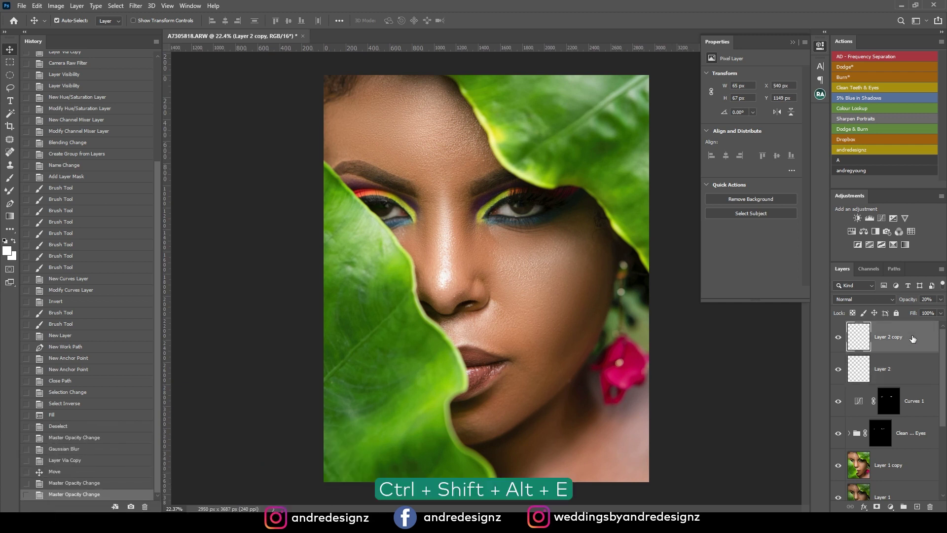
key(ctrl+shift+alt+e)
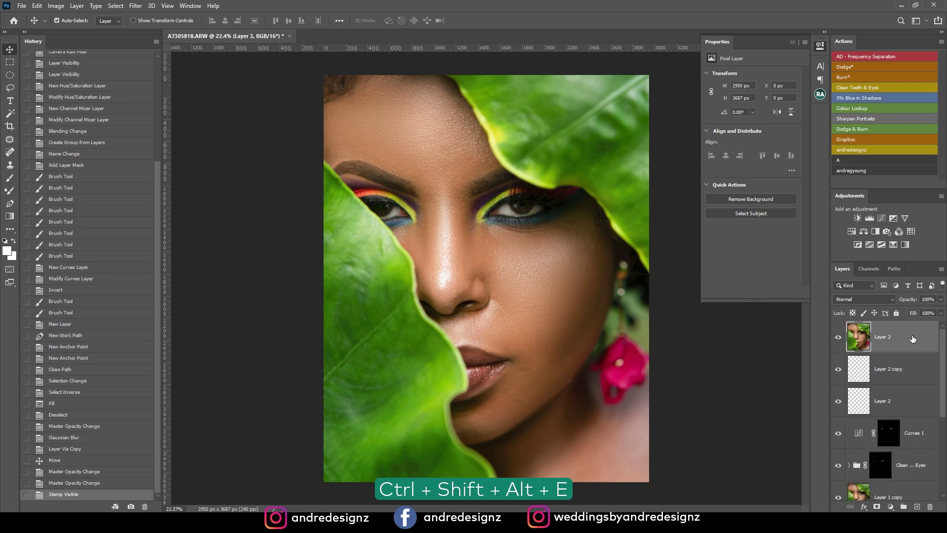
key(ctrl+j)
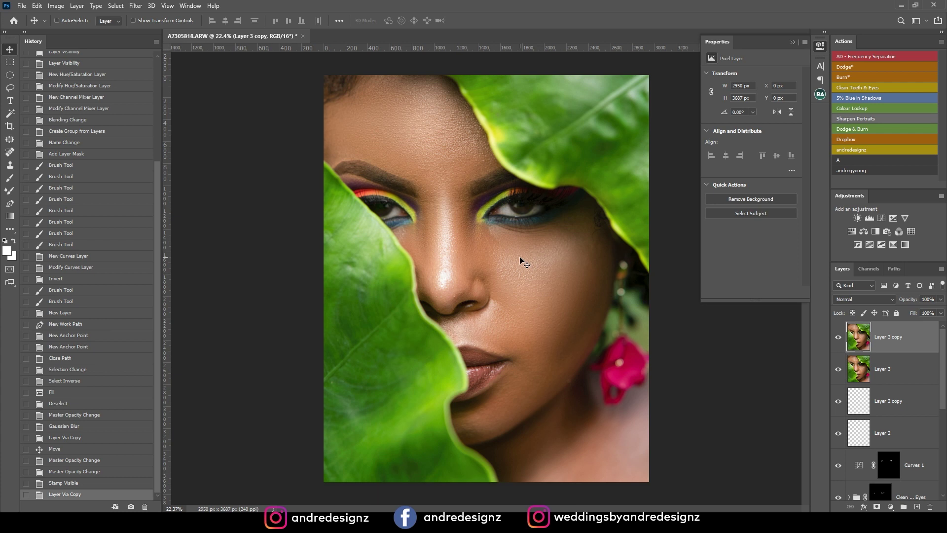
scroll(520, 258, down, 1)
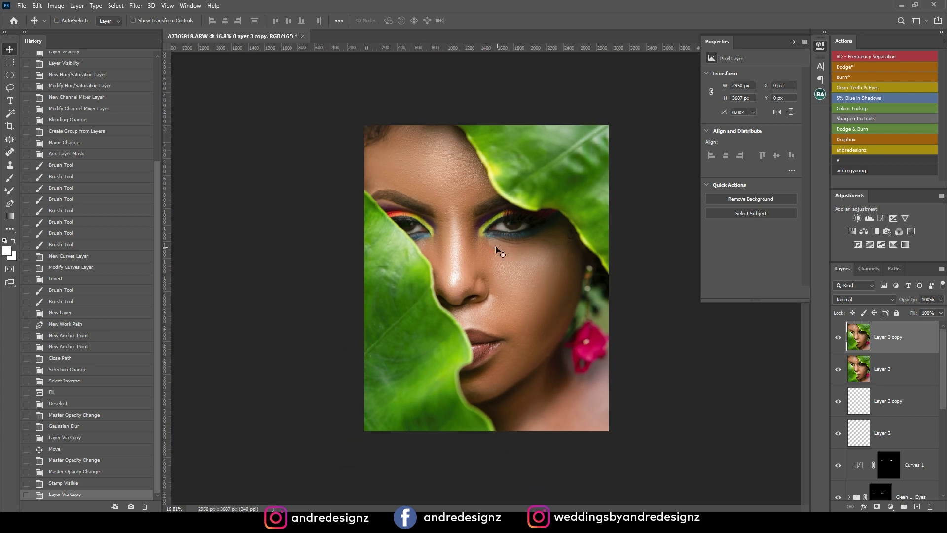
Open the duplicated stamped layer in the Camera Raw Filter and apply the Natural Look user preset
click(138, 6)
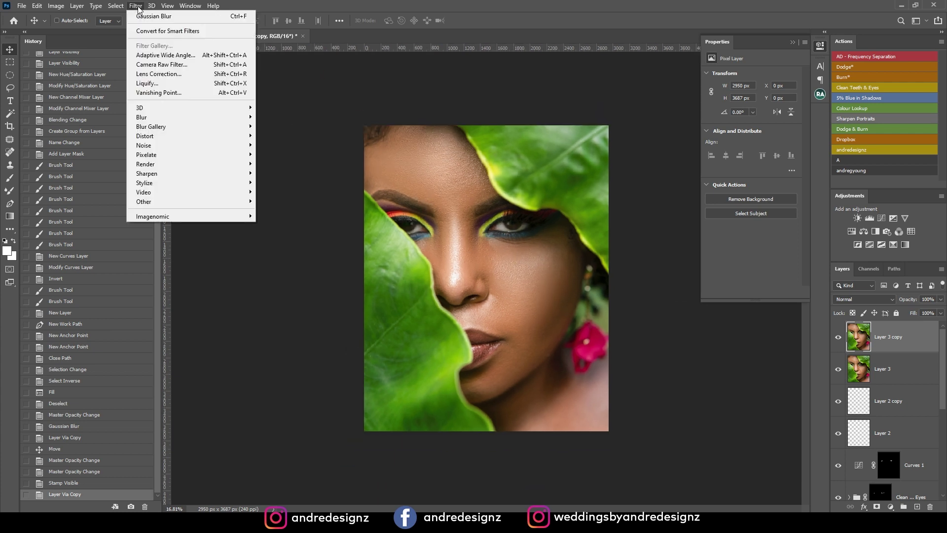
click(180, 66)
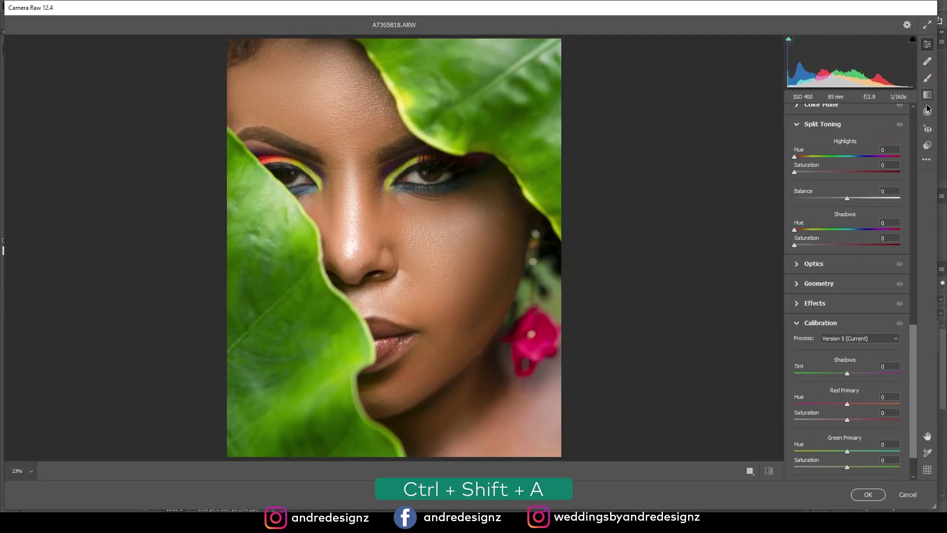
click(927, 146)
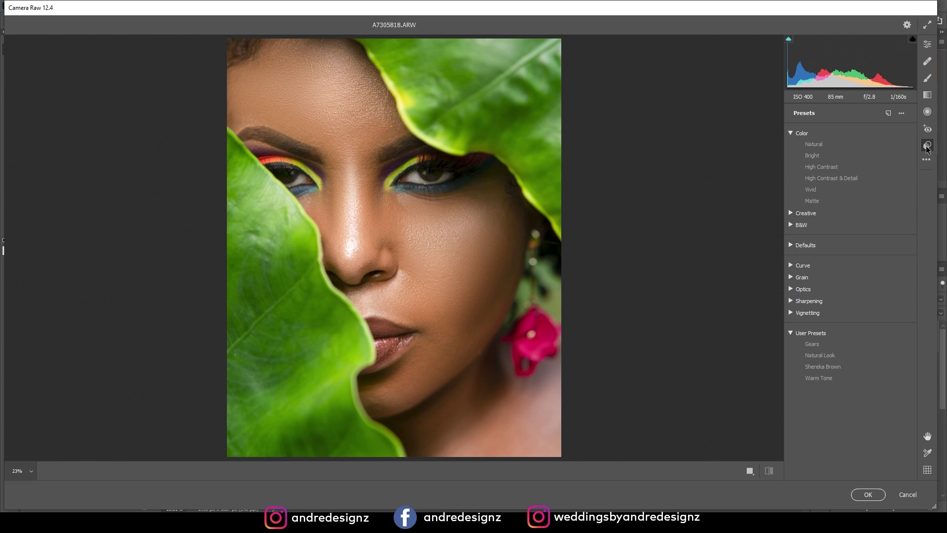
click(823, 357)
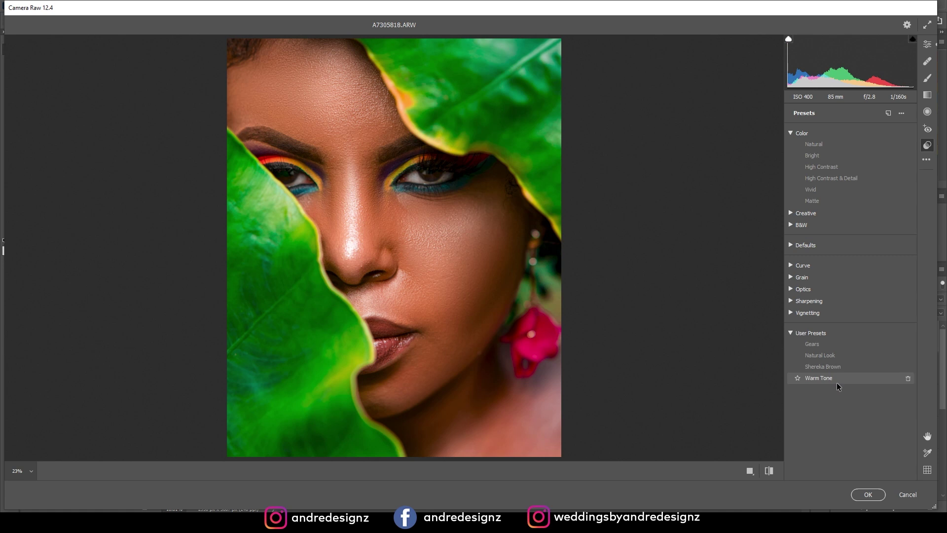
Delete all the saved user presets, including Warm Tone, Natural Look and Gears
click(908, 379)
click(908, 355)
click(908, 344)
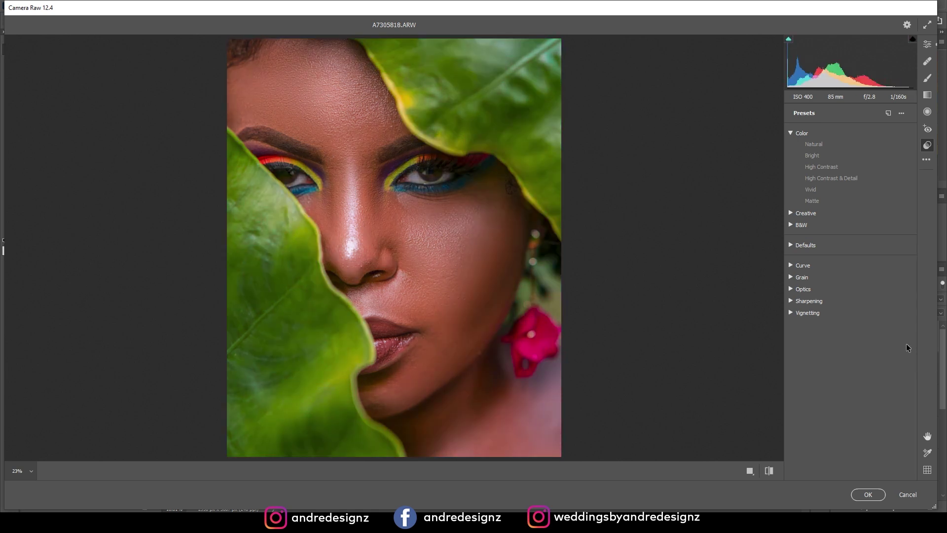
Load the Warm Touch settings file from the Camera Raw Preset folder
click(932, 162)
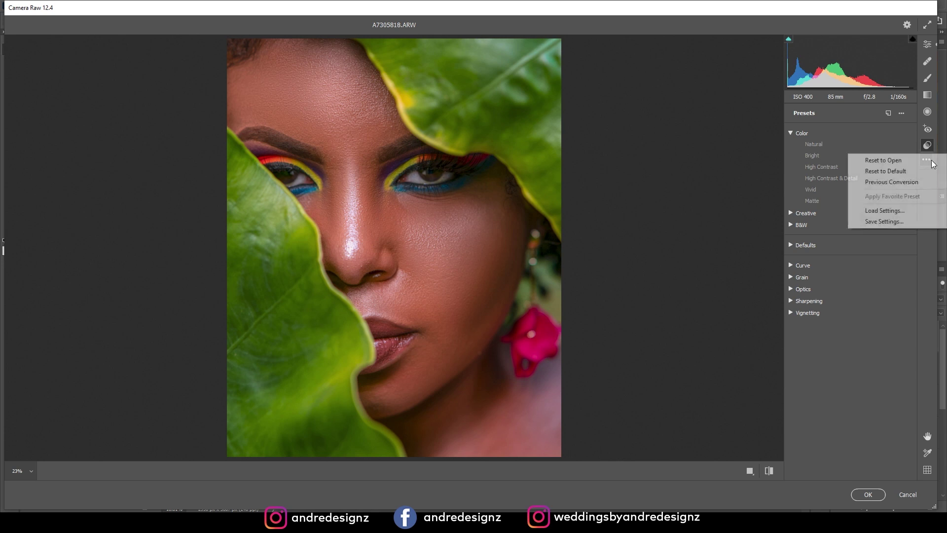
click(896, 211)
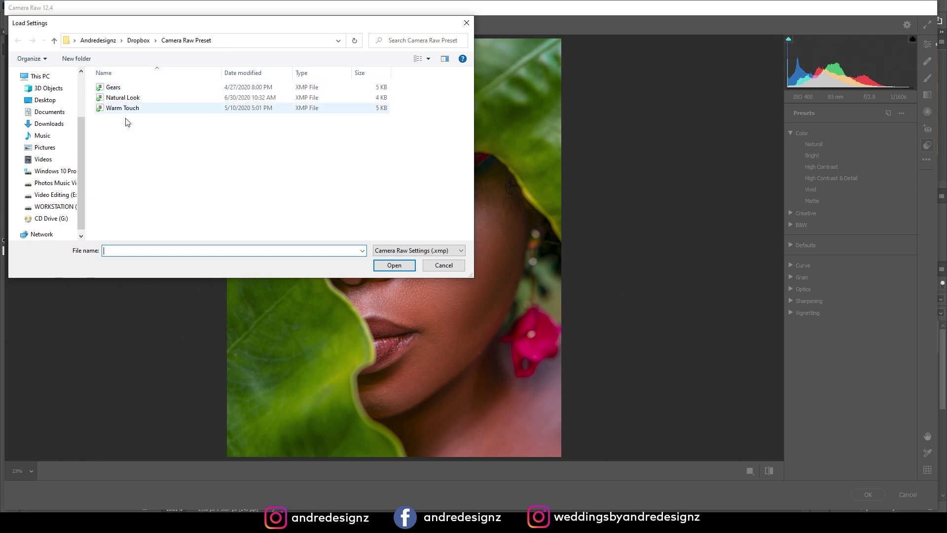
click(135, 108)
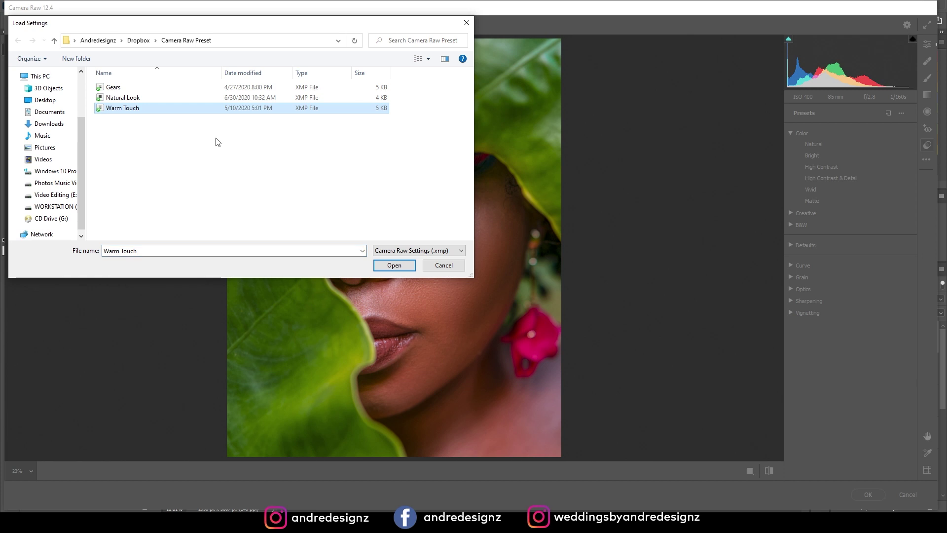
click(405, 267)
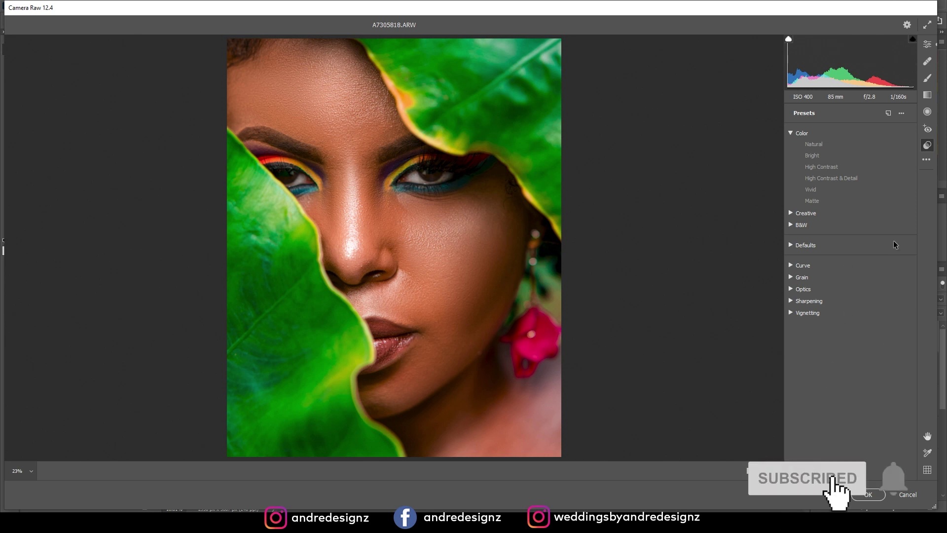
Save the current Camera Raw settings with the default subset as Warm Tone and apply that user preset
click(926, 160)
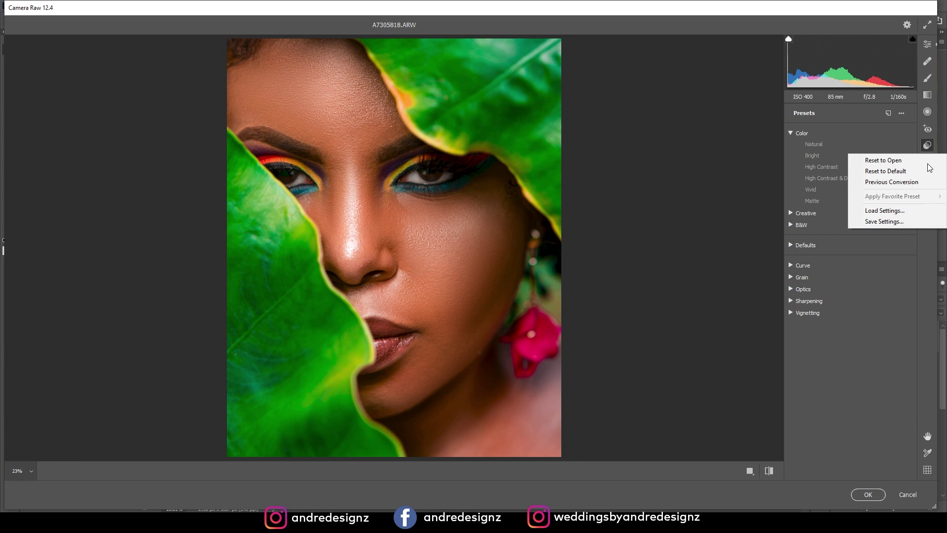
click(906, 222)
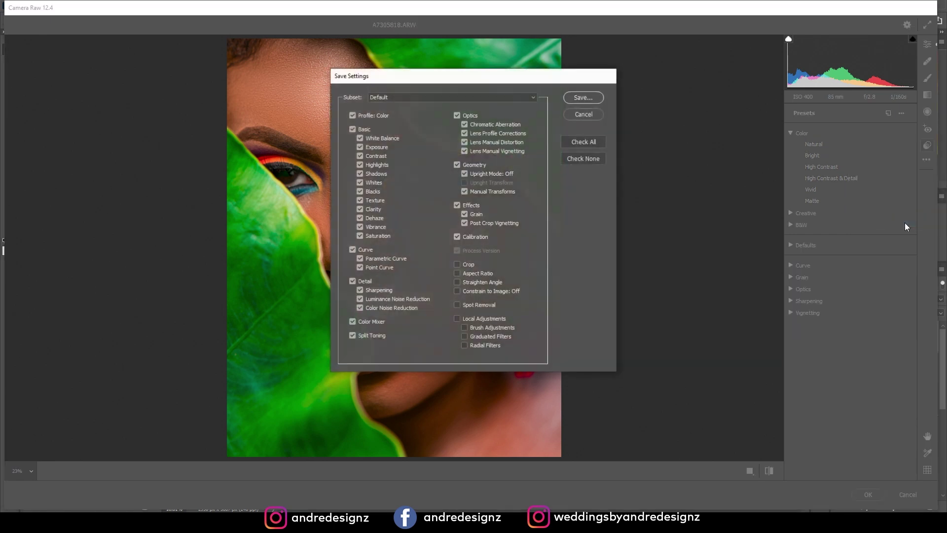
click(597, 99)
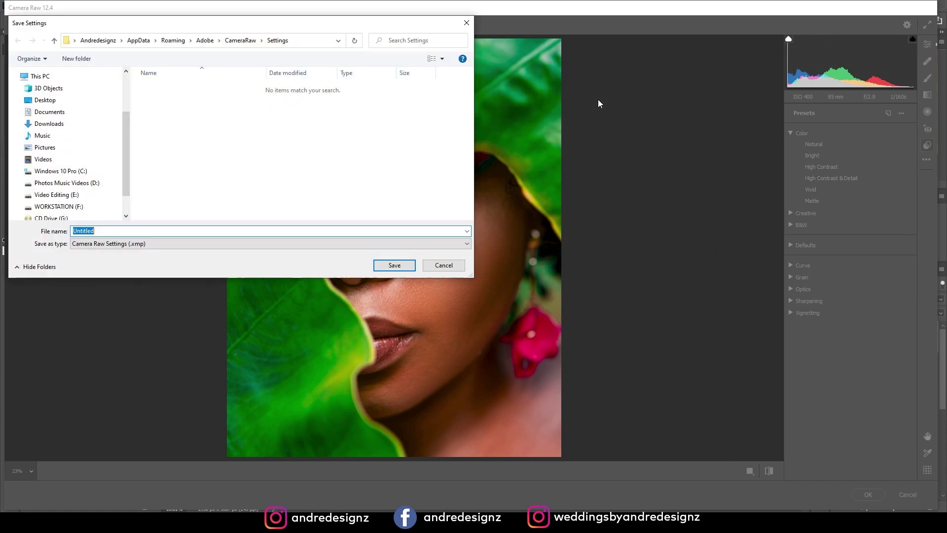
text(Warn)
key(BackSpace)
text(m )
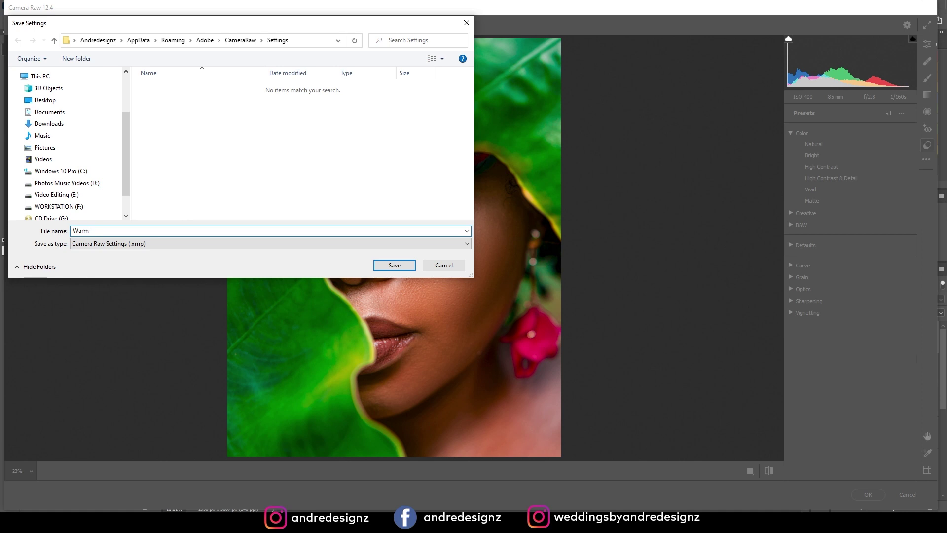
text(Tone)
click(416, 266)
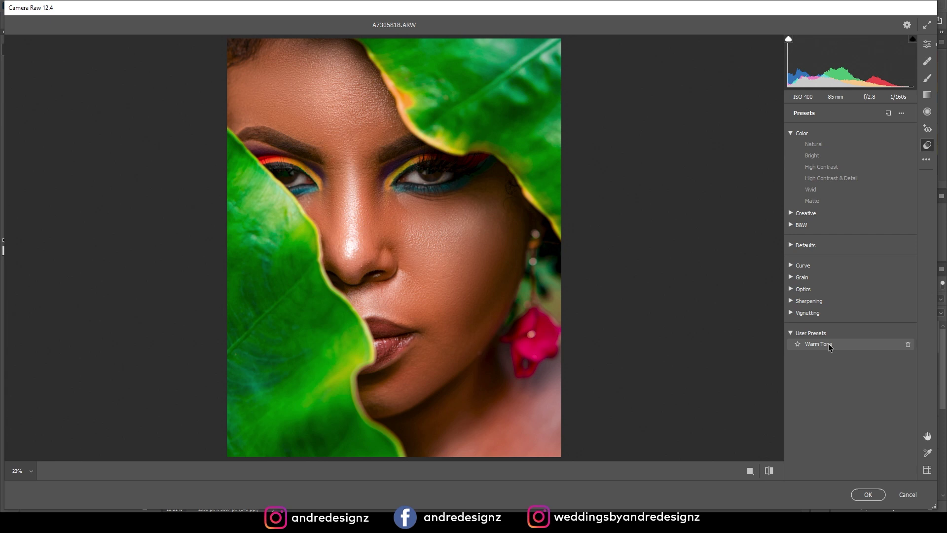
click(829, 348)
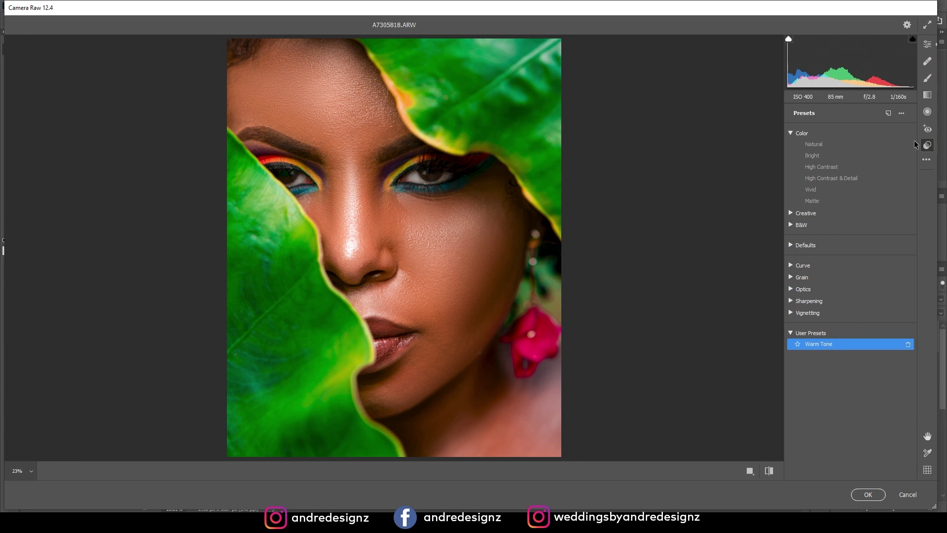
Collapse the Calibration settings and set Dehaze to +21 in the Basic adjustments
click(927, 46)
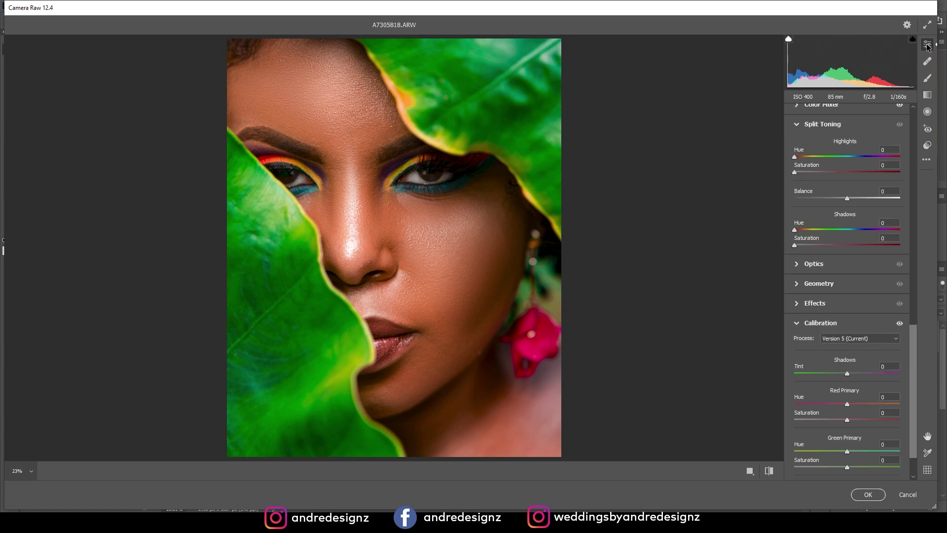
scroll(913, 364, down, 2)
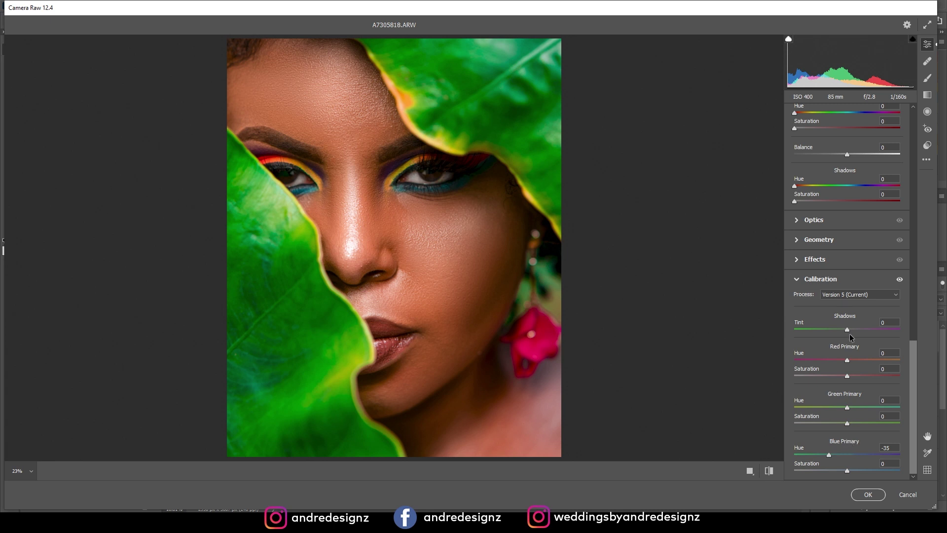
click(796, 280)
scroll(839, 325, up, 4)
scroll(839, 325, up, 8)
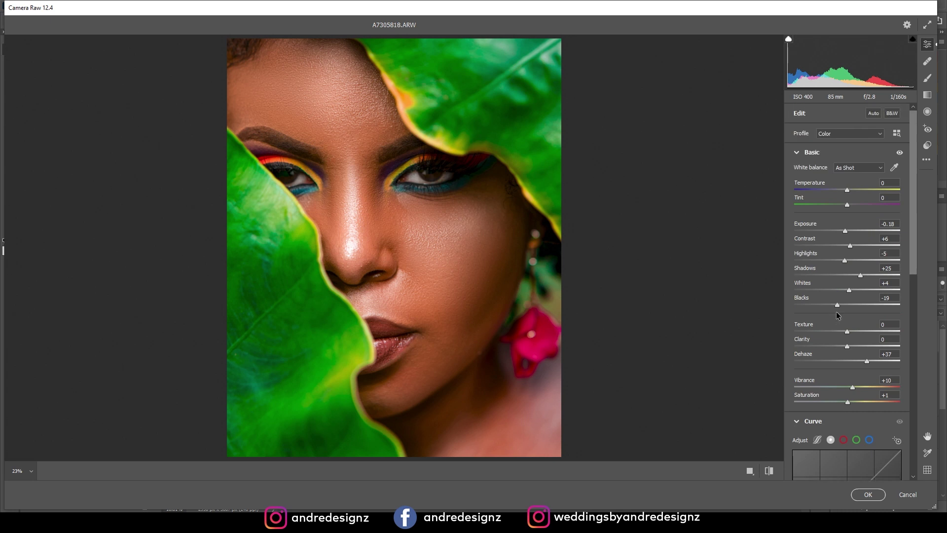
mouse_move(868, 363)
mouse_down()
mouse_move(824, 361)
mouse_move(869, 366)
mouse_move(856, 367)
mouse_up()
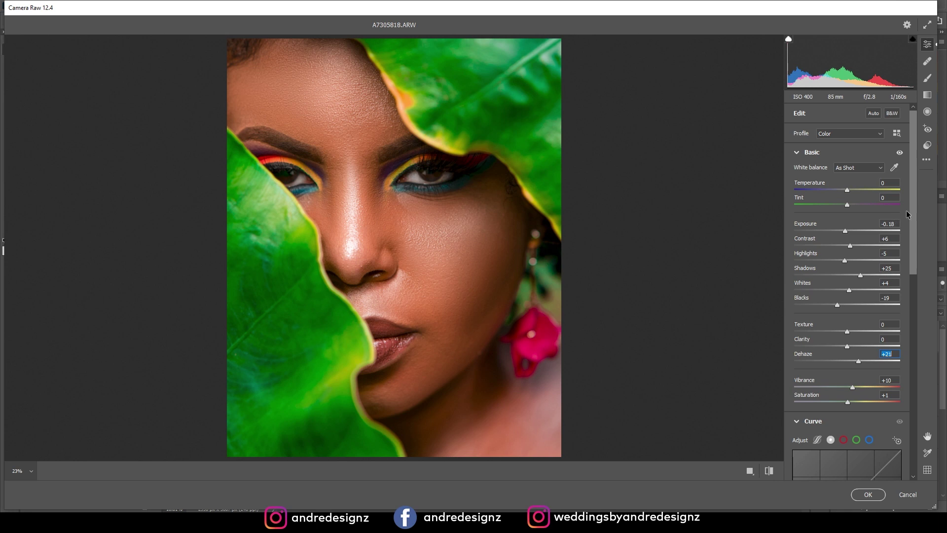
Switch the Color Mixer to HSL and set the Yellows hue to -80
drag(912, 206, 939, 350)
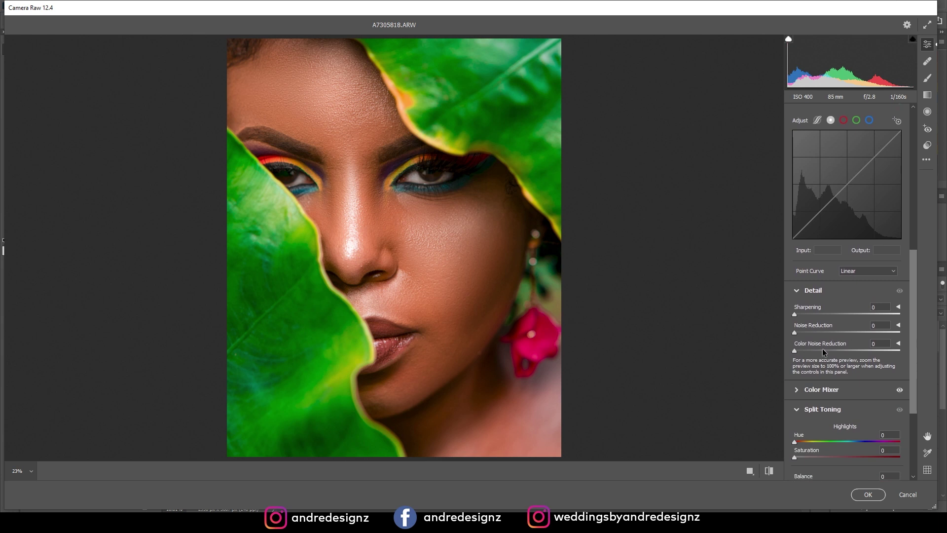
click(800, 389)
scroll(846, 372, down, 3)
scroll(846, 372, down, 1)
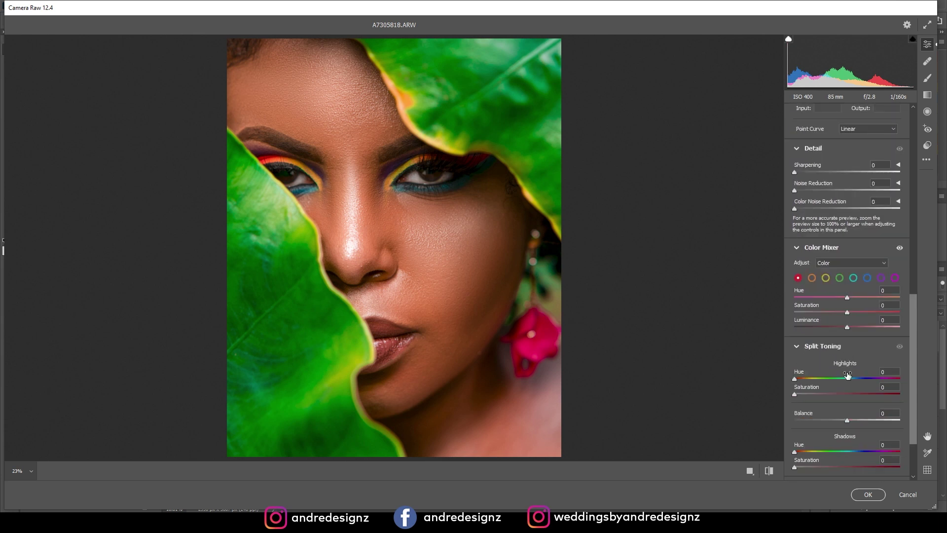
click(833, 264)
click(830, 273)
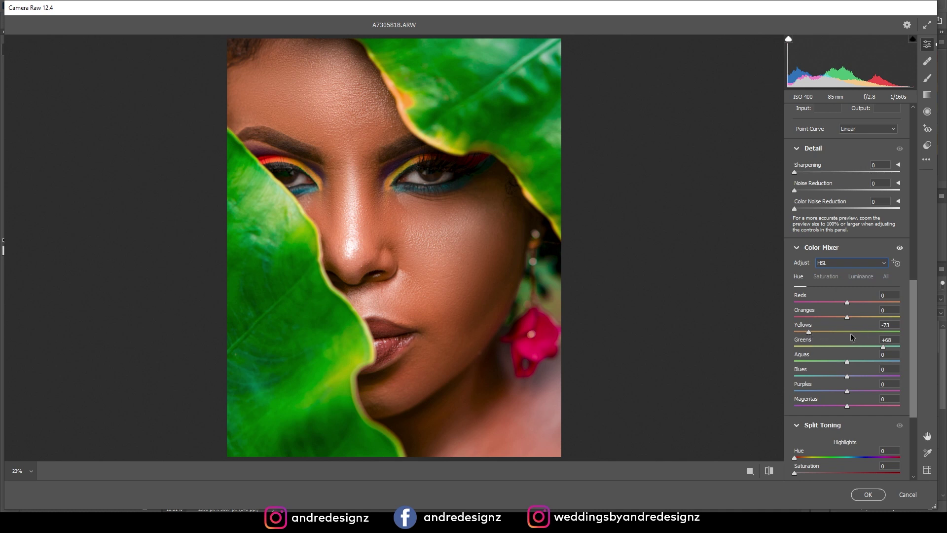
drag(810, 330, 788, 336)
click(877, 331)
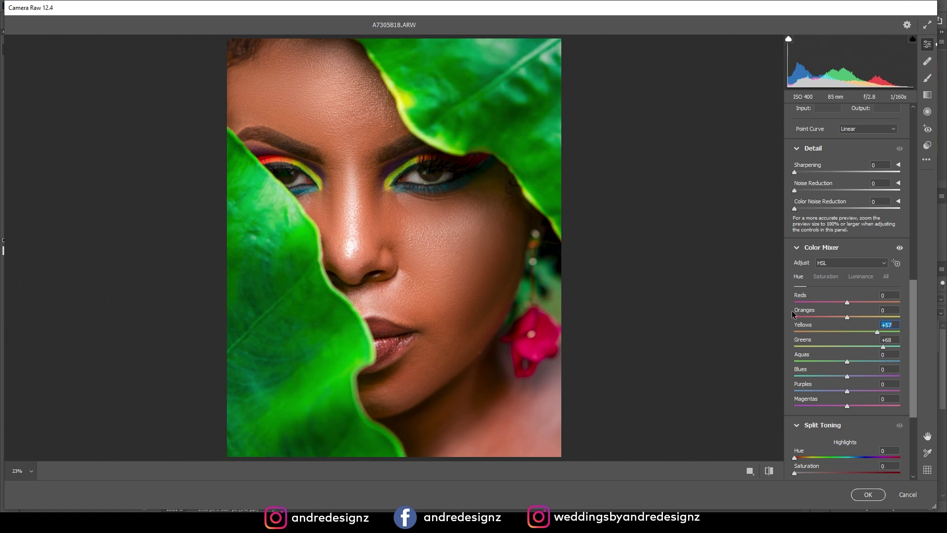
drag(880, 331, 796, 332)
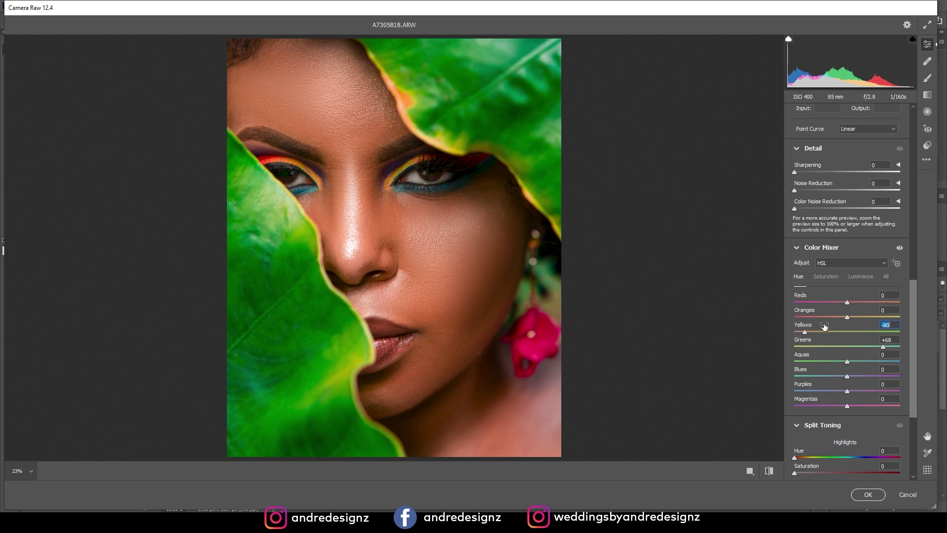
Show the before and after versions side by side and review the Color Mixer and Split Toning settings
click(755, 473)
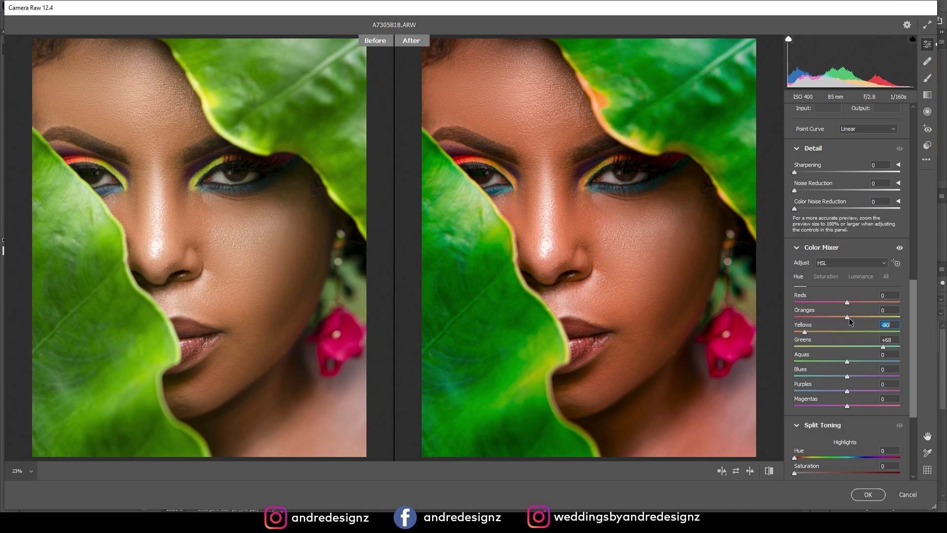
scroll(858, 346, down, 4)
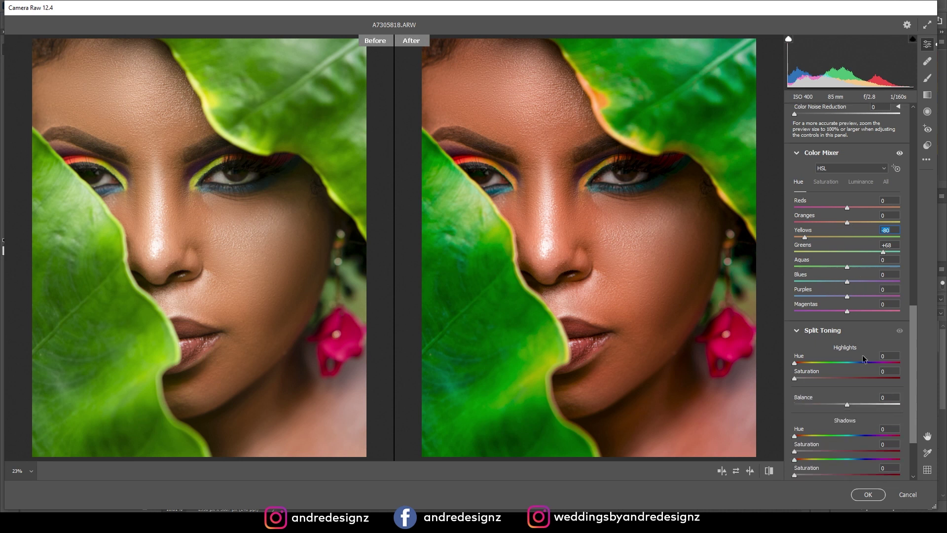
scroll(863, 359, down, 3)
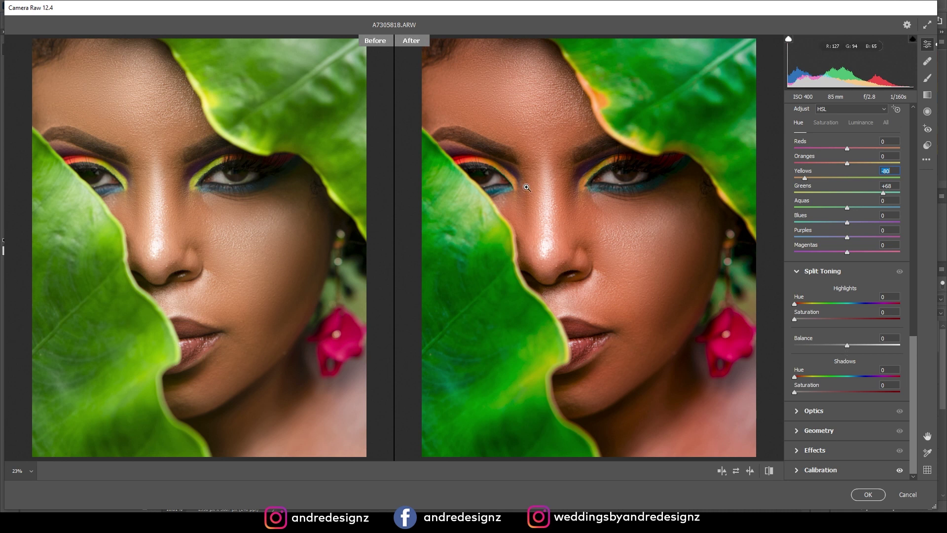
Set Blacks to -27 in the Basic adjustments and apply the Camera Raw filter to the layer
scroll(907, 348, up, 15)
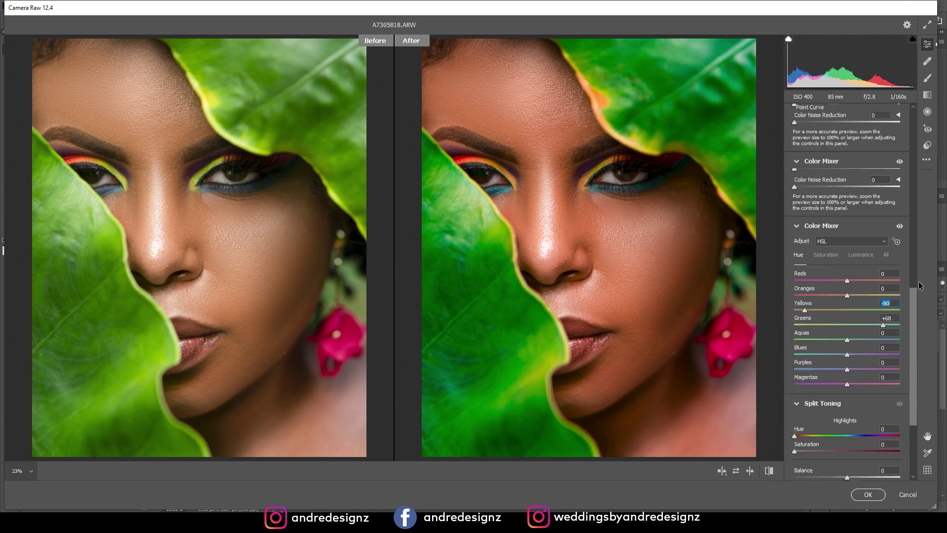
mouse_move(844, 303)
mouse_down()
mouse_move(823, 304)
mouse_move(832, 299)
mouse_up()
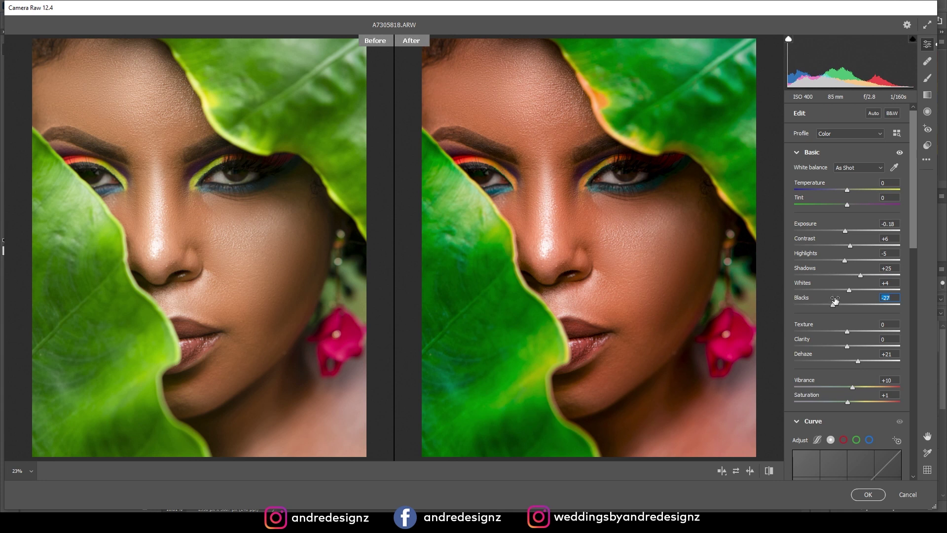
click(868, 495)
Patch the small light blemish on the jawline with the Patch tool on Layer 3 copy
scroll(520, 234, up, 4)
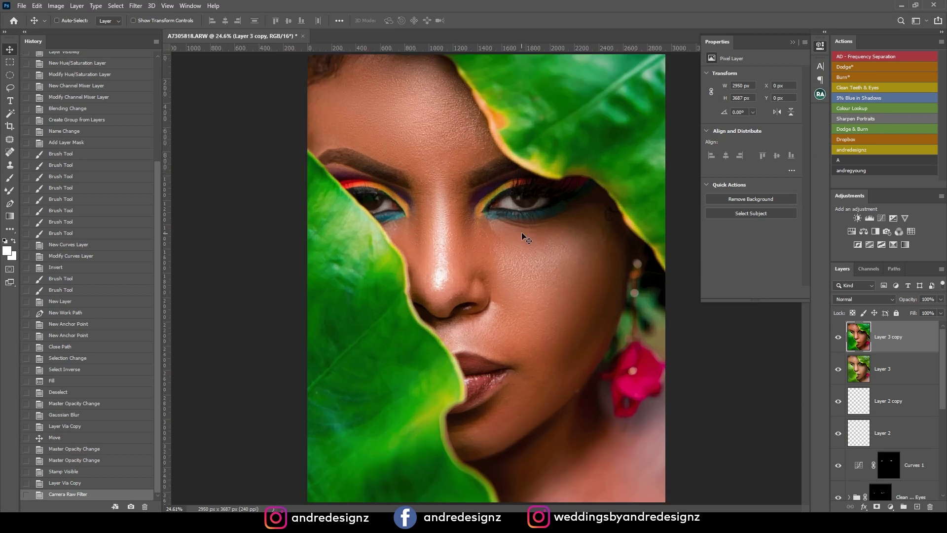
drag(525, 218, 477, 167)
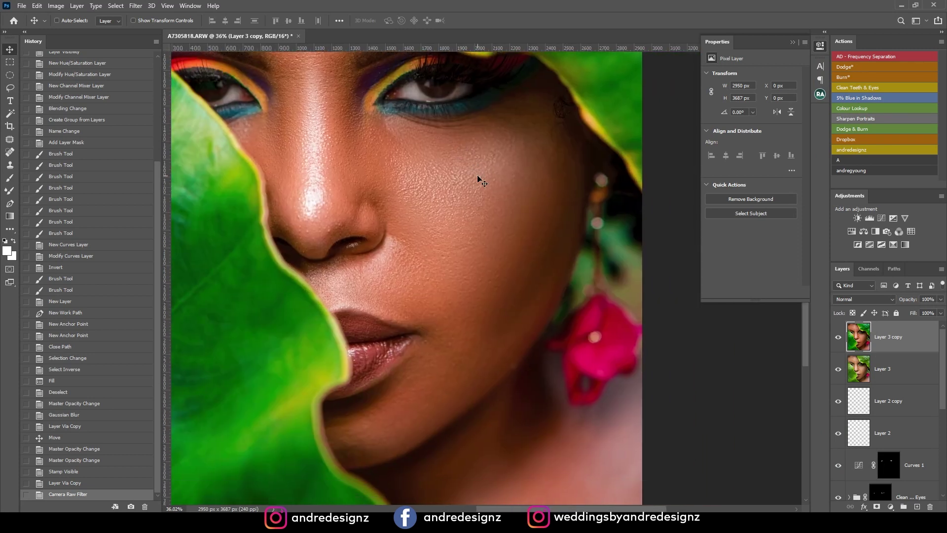
scroll(496, 235, up, 2)
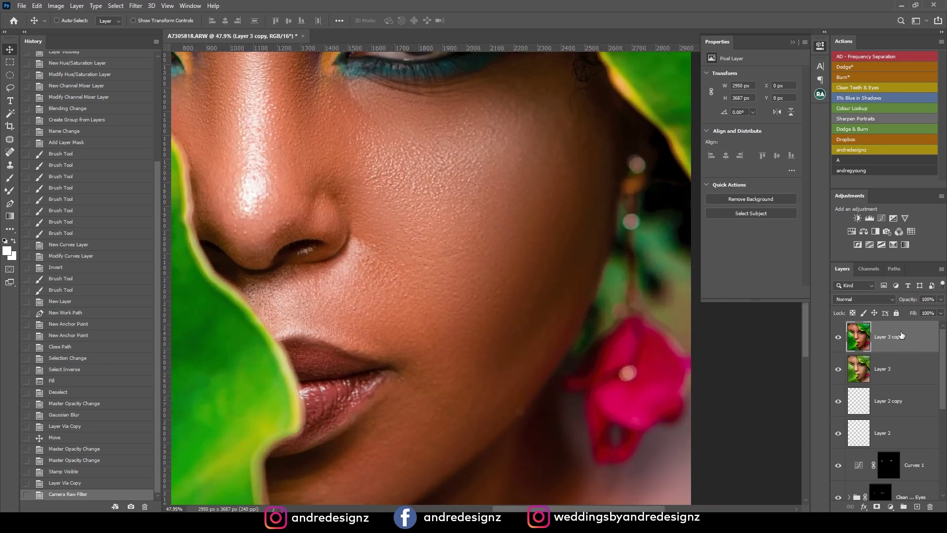
key(j)
drag(510, 248, 465, 182)
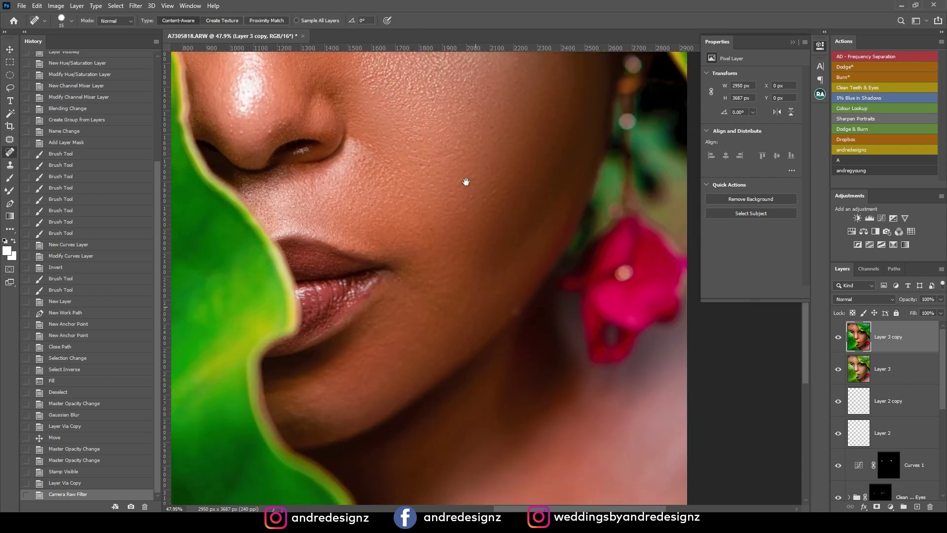
click(9, 139)
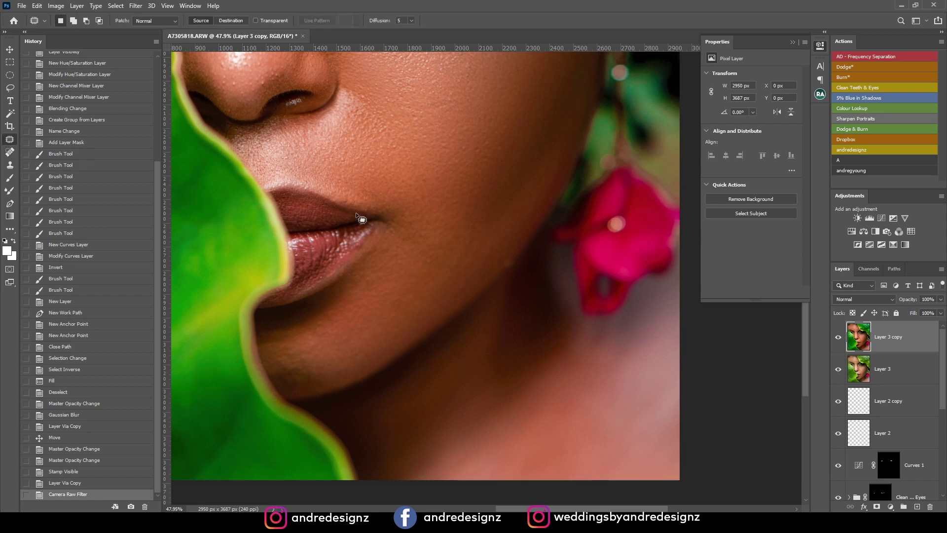
mouse_move(500, 263)
mouse_down()
mouse_move(513, 253)
mouse_move(495, 270)
mouse_move(501, 257)
mouse_up()
key(ctrl+d)
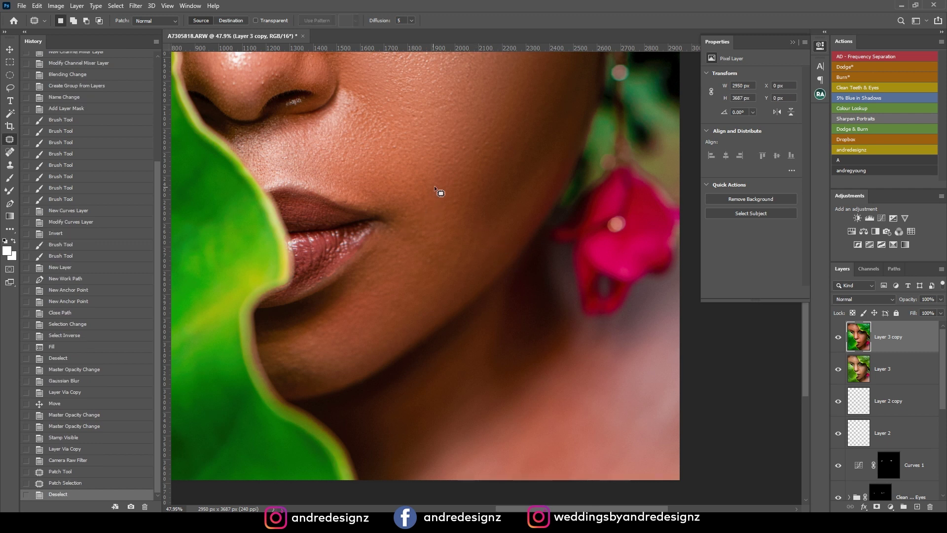
Patch the uneven skin spots on the cheek above the corner of the mouth, clearing the selection after each repair
drag(430, 206, 428, 179)
mouse_move(421, 191)
mouse_down()
mouse_move(443, 198)
mouse_move(464, 151)
mouse_move(450, 154)
mouse_move(476, 148)
mouse_up()
key(ctrl+d)
key(ctrl+d)
mouse_move(476, 148)
mouse_down()
mouse_move(482, 140)
mouse_move(495, 147)
mouse_move(400, 158)
mouse_move(429, 146)
mouse_up()
key(ctrl+d)
key(ctrl+d)
key(ctrl+d)
Patch the remaining small blemishes on the lower cheek and beside the corner of the mouth, deselecting after each one
drag(424, 183, 469, 290)
mouse_move(474, 339)
mouse_down()
mouse_move(478, 328)
mouse_move(497, 329)
mouse_up()
key(ctrl+d)
key(ctrl+d)
mouse_move(493, 328)
mouse_down()
mouse_move(495, 319)
mouse_move(493, 330)
mouse_up()
key(ctrl+d)
drag(492, 334, 495, 334)
key(ctrl+d)
mouse_move(428, 318)
mouse_down()
mouse_move(422, 327)
mouse_move(451, 336)
mouse_move(433, 339)
mouse_move(454, 328)
mouse_up()
key(ctrl+d)
drag(453, 328, 459, 332)
key(ctrl+d)
Patch the remaining skin spots on the upper part of the face, deselecting after each repair
scroll(444, 198, up, 5)
drag(465, 209, 474, 262)
mouse_move(573, 279)
mouse_down()
mouse_move(434, 195)
mouse_move(458, 266)
mouse_move(460, 245)
mouse_move(477, 260)
mouse_move(488, 233)
mouse_move(492, 187)
mouse_up()
key(ctrl+d)
drag(492, 188, 504, 186)
key(ctrl+d)
drag(426, 182, 445, 194)
key(ctrl+d)
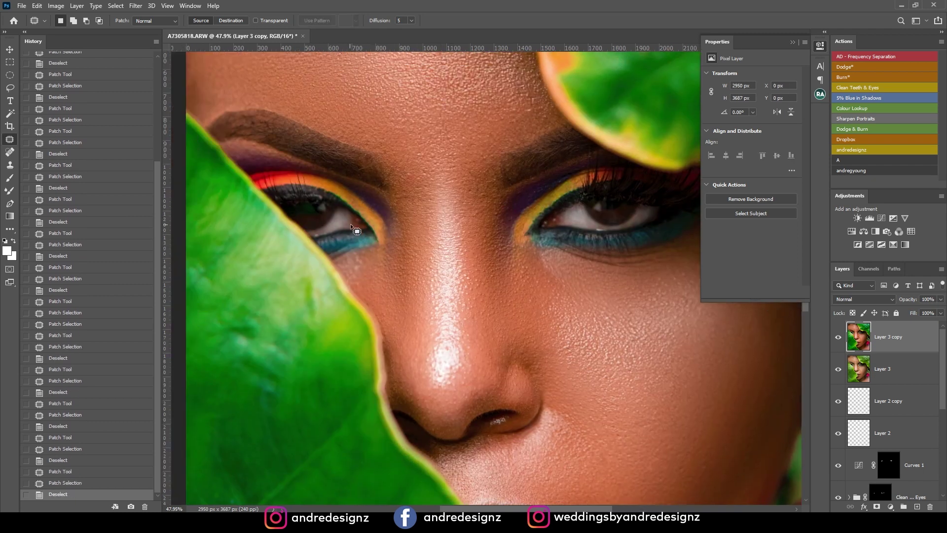
Duplicate the document as A7305818 copy and arrange the copy and the original document side by side
scroll(375, 188, down, 6)
scroll(370, 150, up, 2)
scroll(480, 253, up, 1)
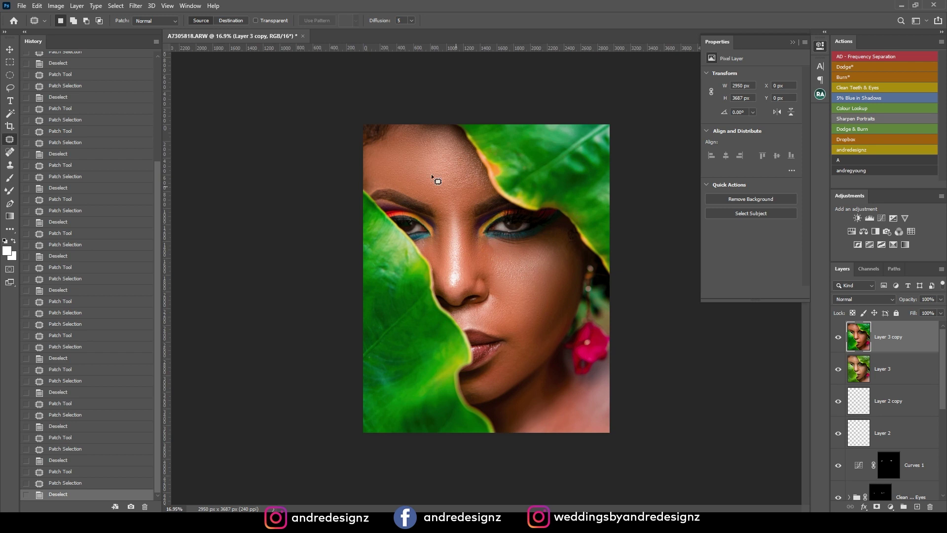
drag(246, 39, 342, 34)
right_click(273, 52)
click(319, 59)
click(556, 161)
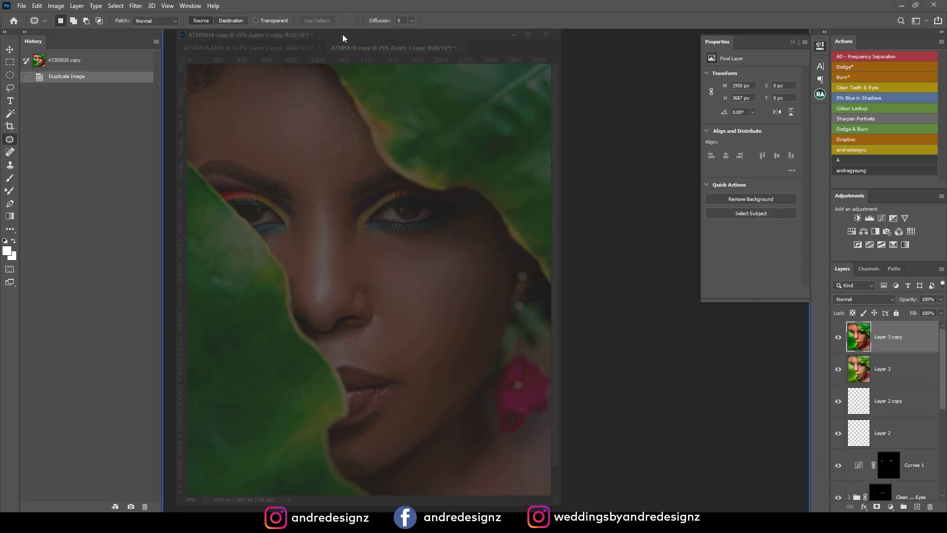
click(190, 5)
mouse_move(221, 17)
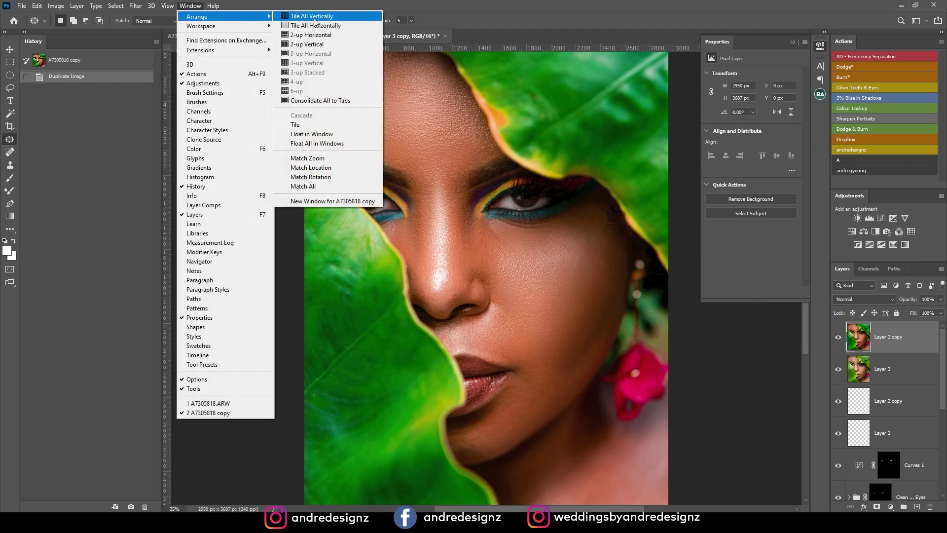
click(324, 43)
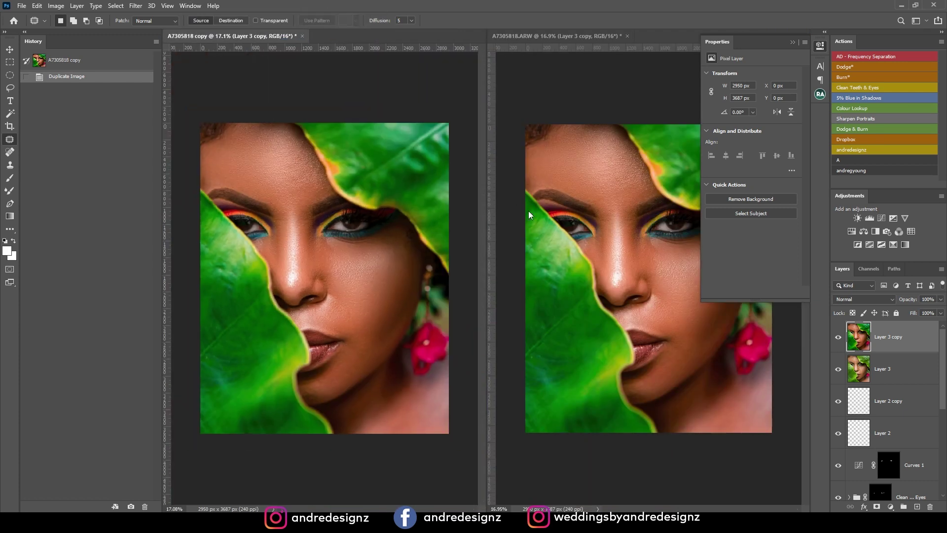
Show only the Background layer in the duplicate and collapse the layer properties to uncover both images
scroll(333, 252, down, 2)
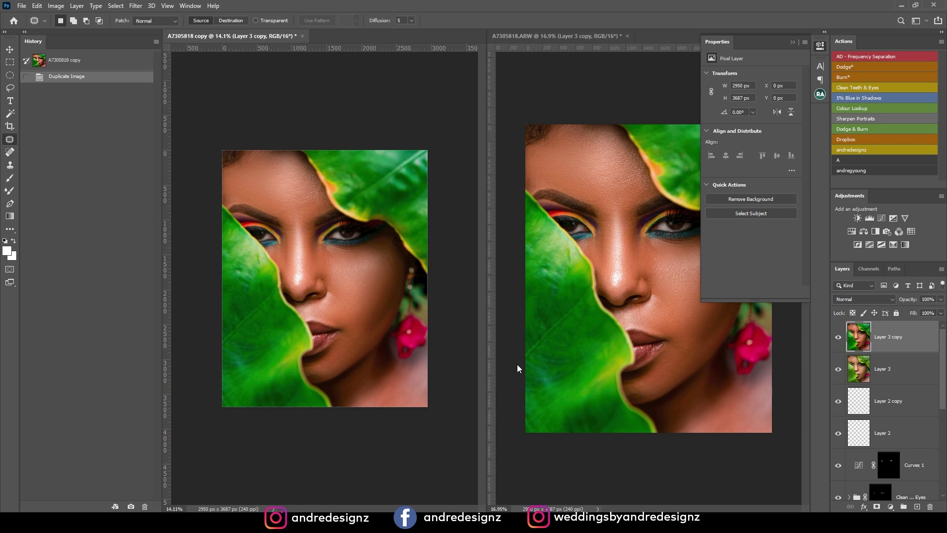
scroll(883, 430, down, 5)
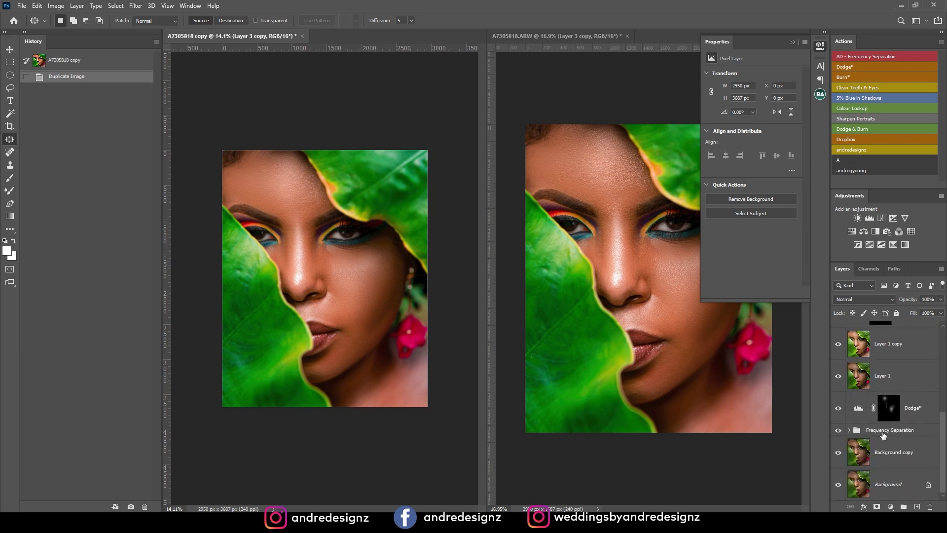
alt+click(838, 484)
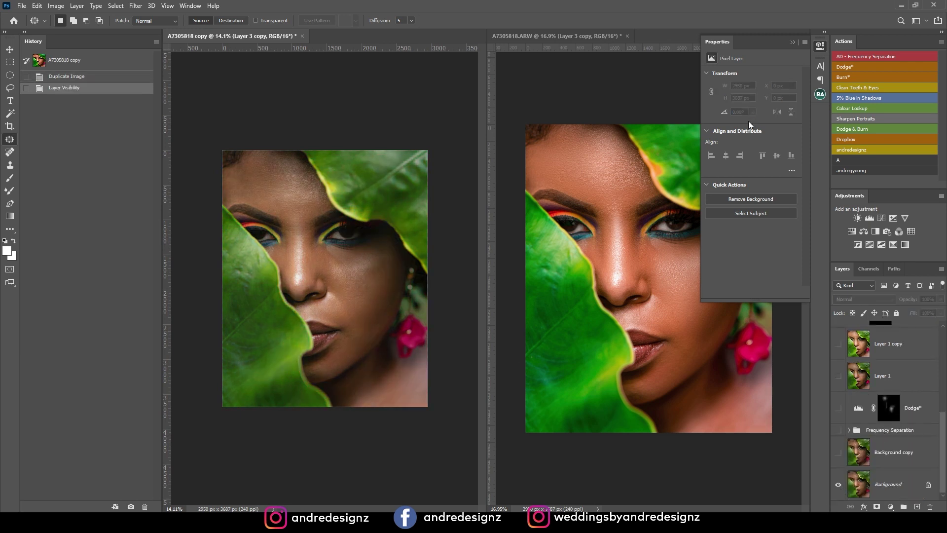
click(793, 43)
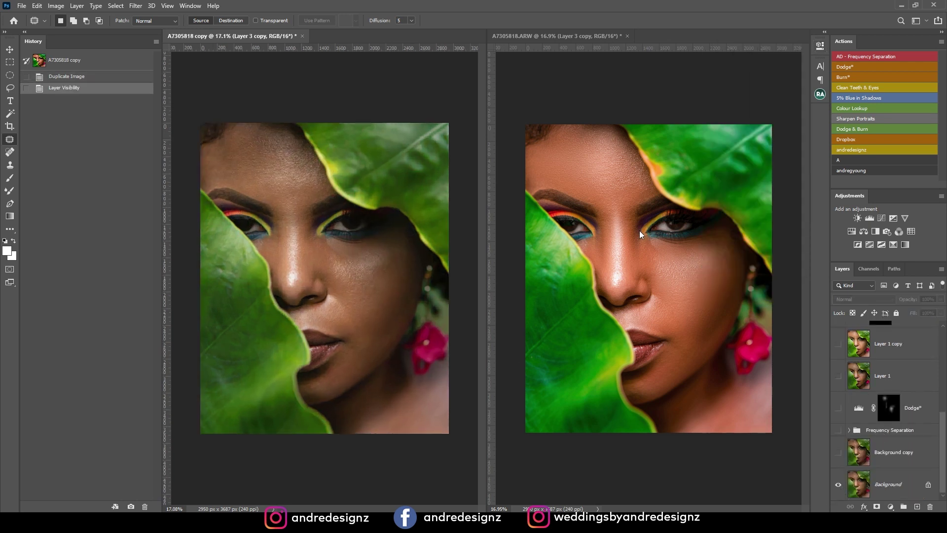
Switch to the browser to compare the edit with the published Instagram version of the photo, and return to Photoshop
click(648, 150)
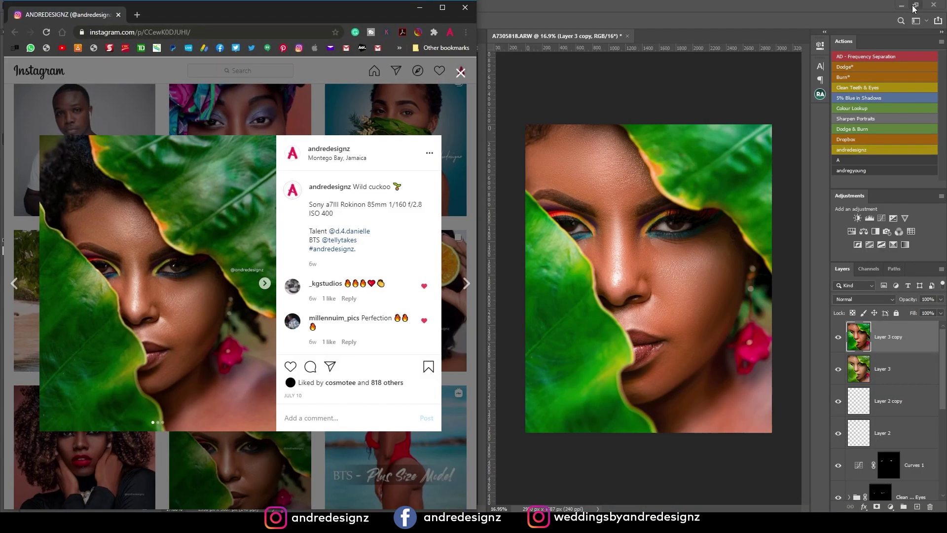
click(913, 8)
drag(291, 11, 301, 7)
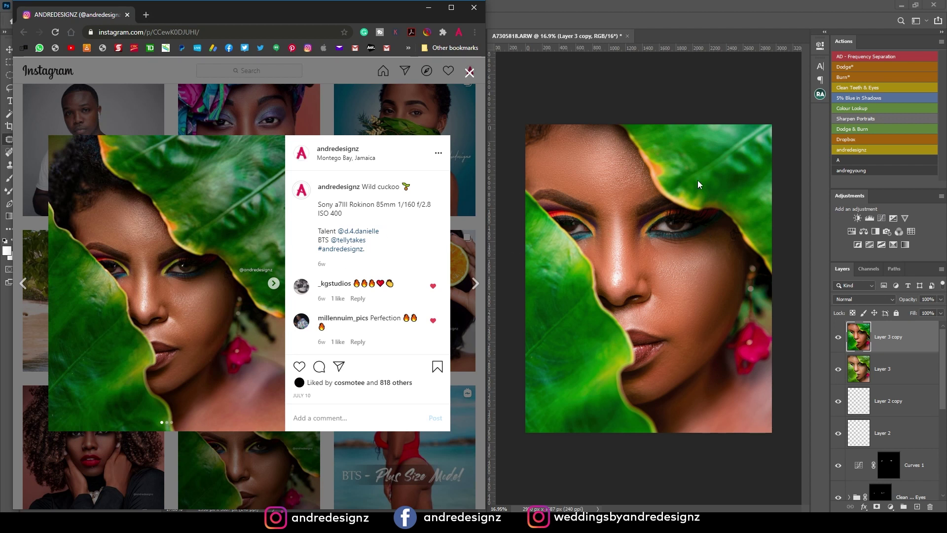
click(665, 83)
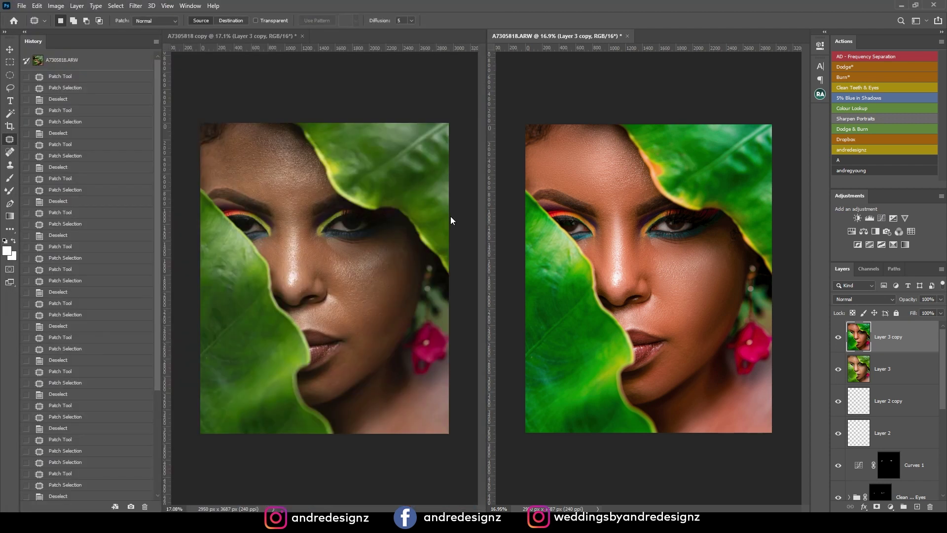
Reopen the Camera Raw filter on Layer 3 copy, review the Color Mixer, Split Toning and Calibration settings, and cancel without changes
scroll(695, 254, up, 3)
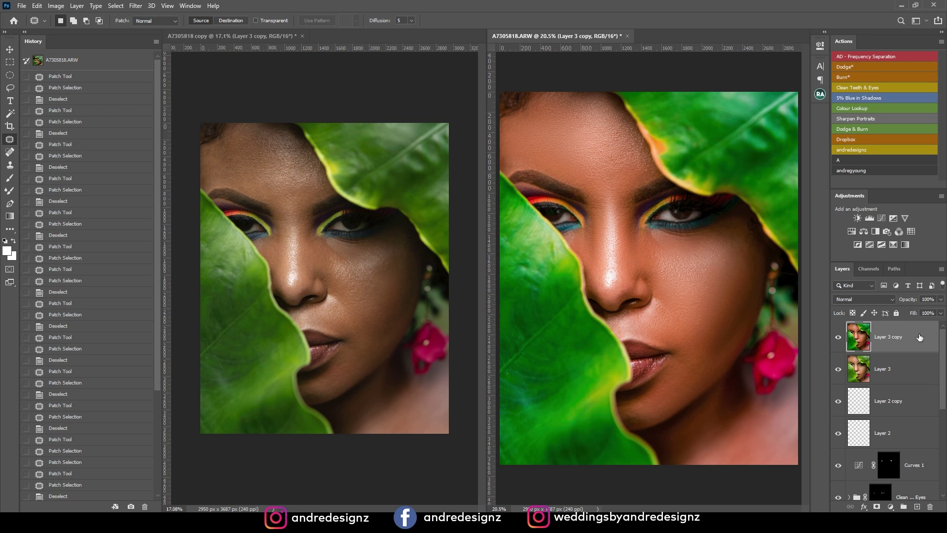
click(136, 6)
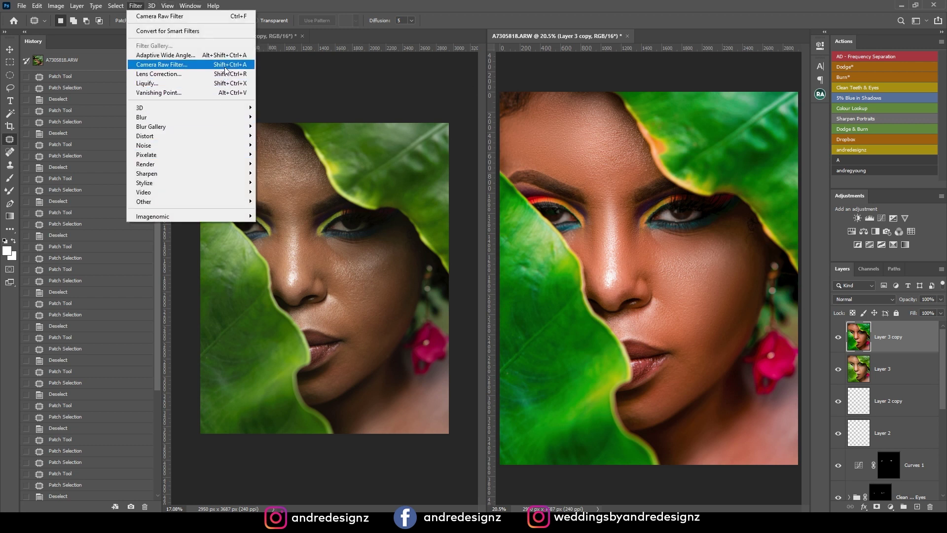
click(163, 65)
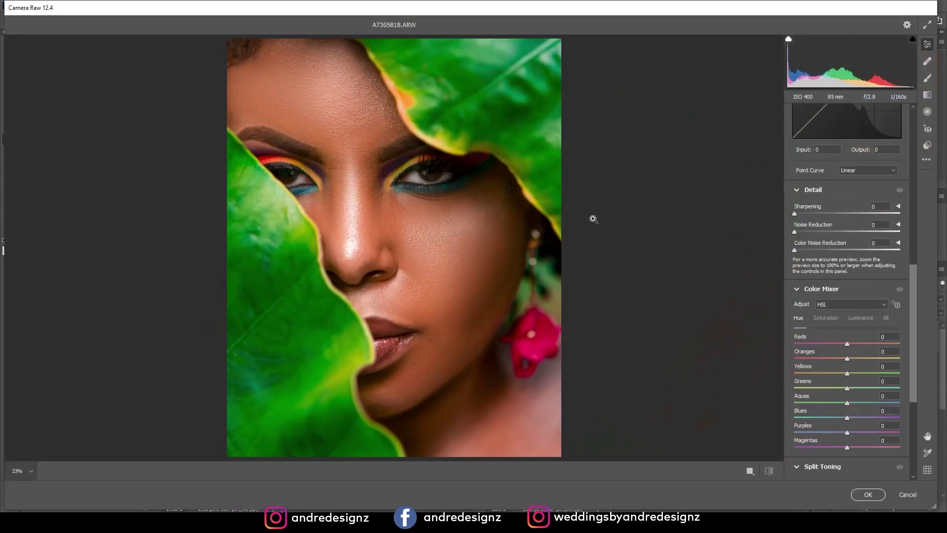
drag(916, 280, 913, 371)
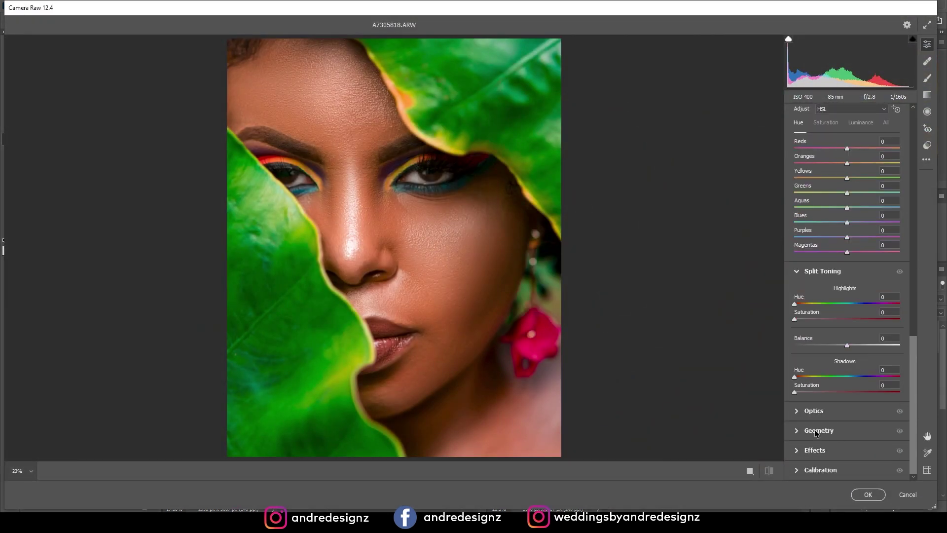
click(797, 470)
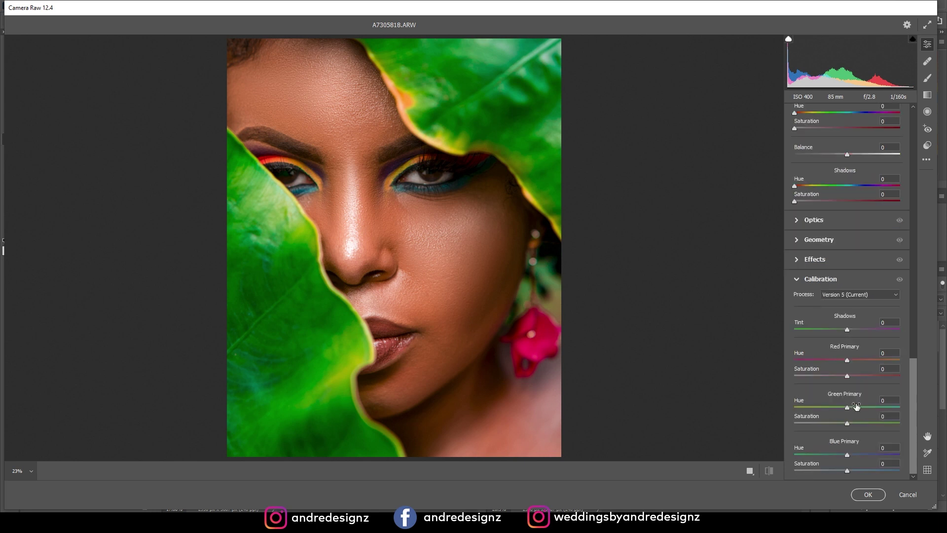
scroll(881, 354, up, 1)
scroll(882, 356, up, 4)
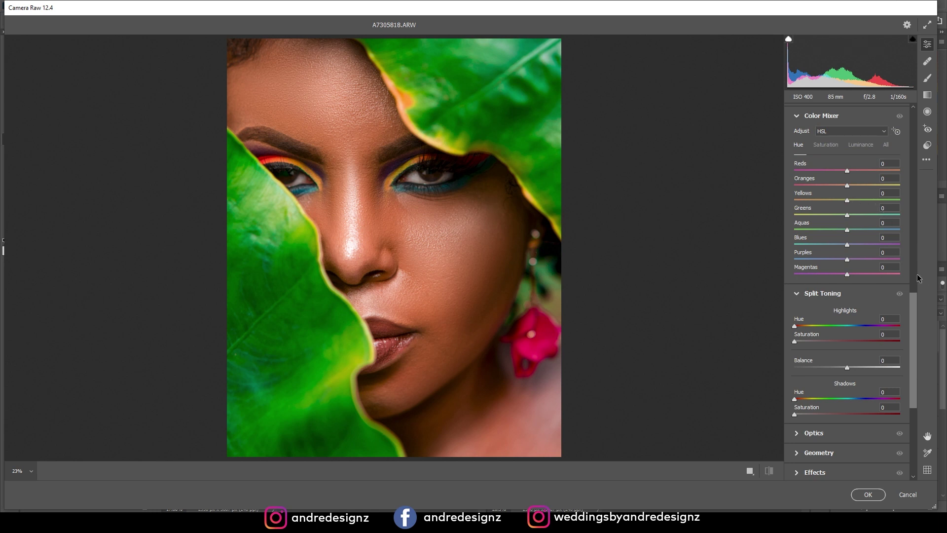
click(906, 496)
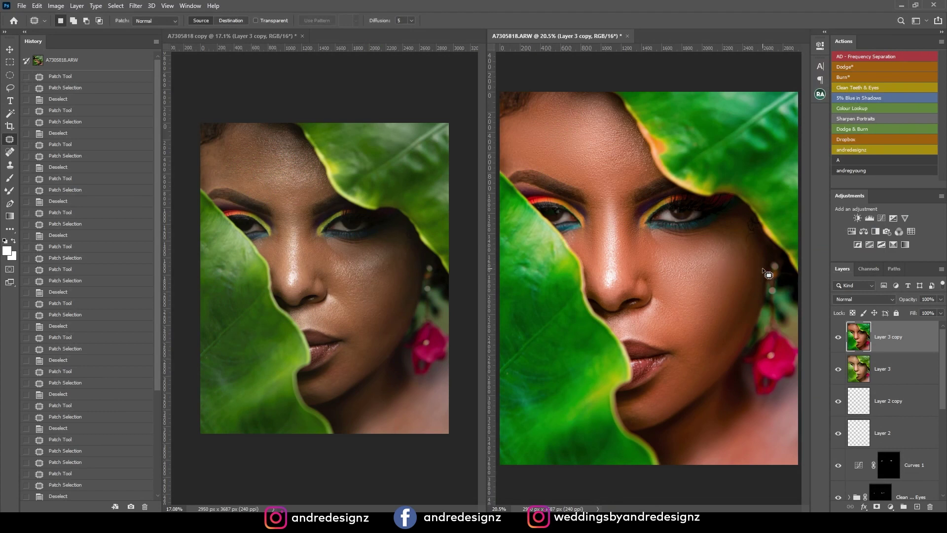
Inspect the retouched skin up close, patch one more small spot on the face, and compare the result with the original
scroll(764, 273, up, 5)
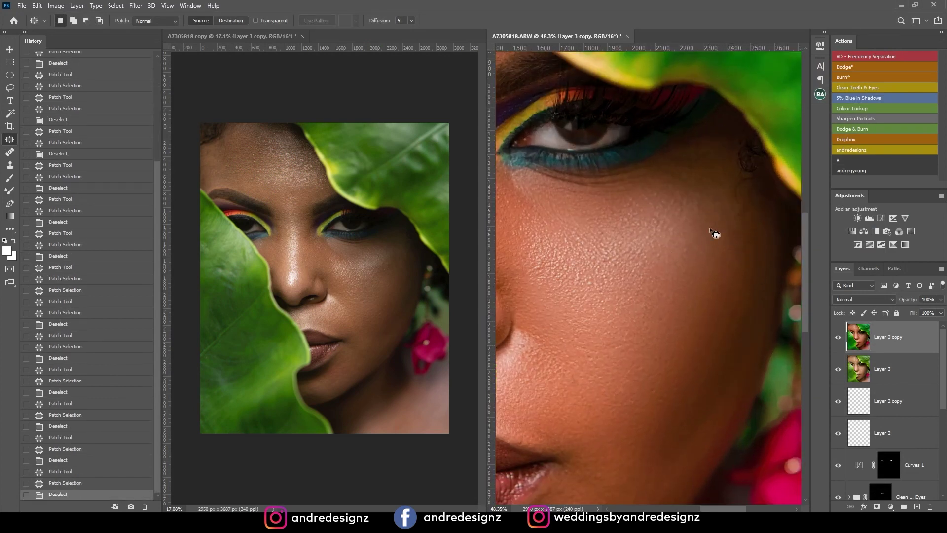
scroll(671, 276, down, 6)
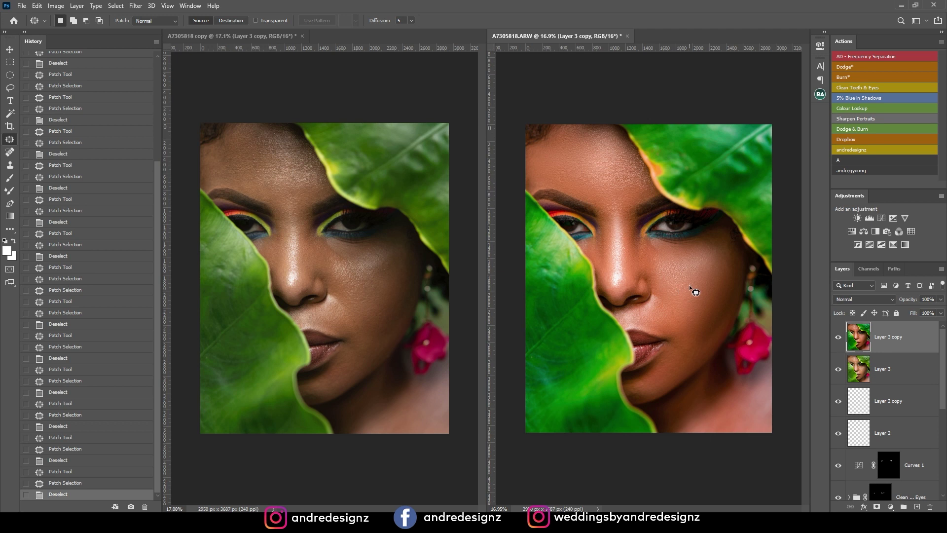
scroll(688, 285, up, 4)
drag(542, 223, 524, 218)
key(ctrl+d)
scroll(629, 245, down, 4)
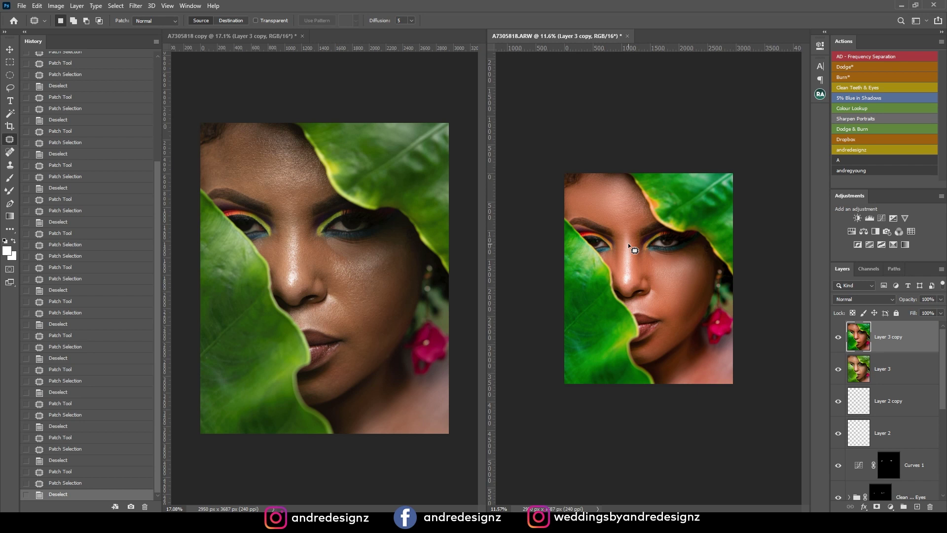
scroll(656, 237, up, 2)
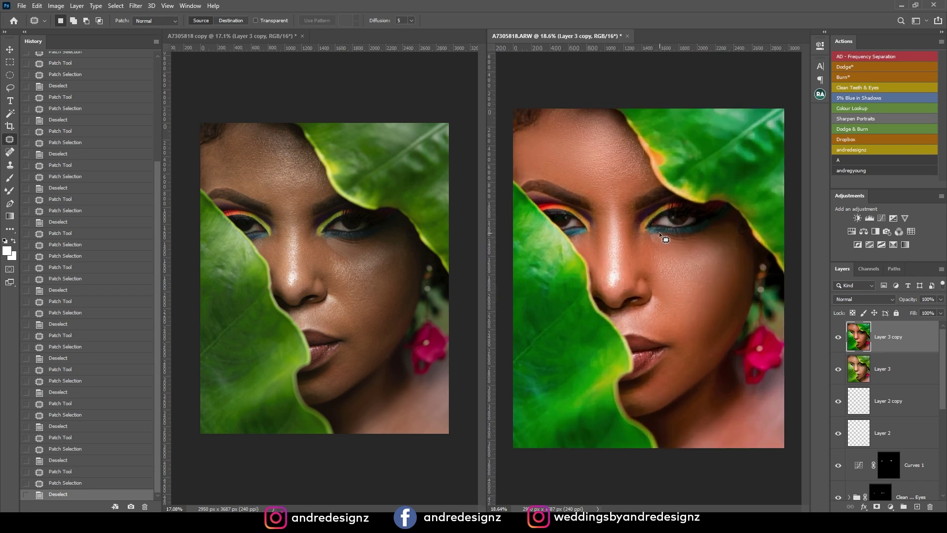